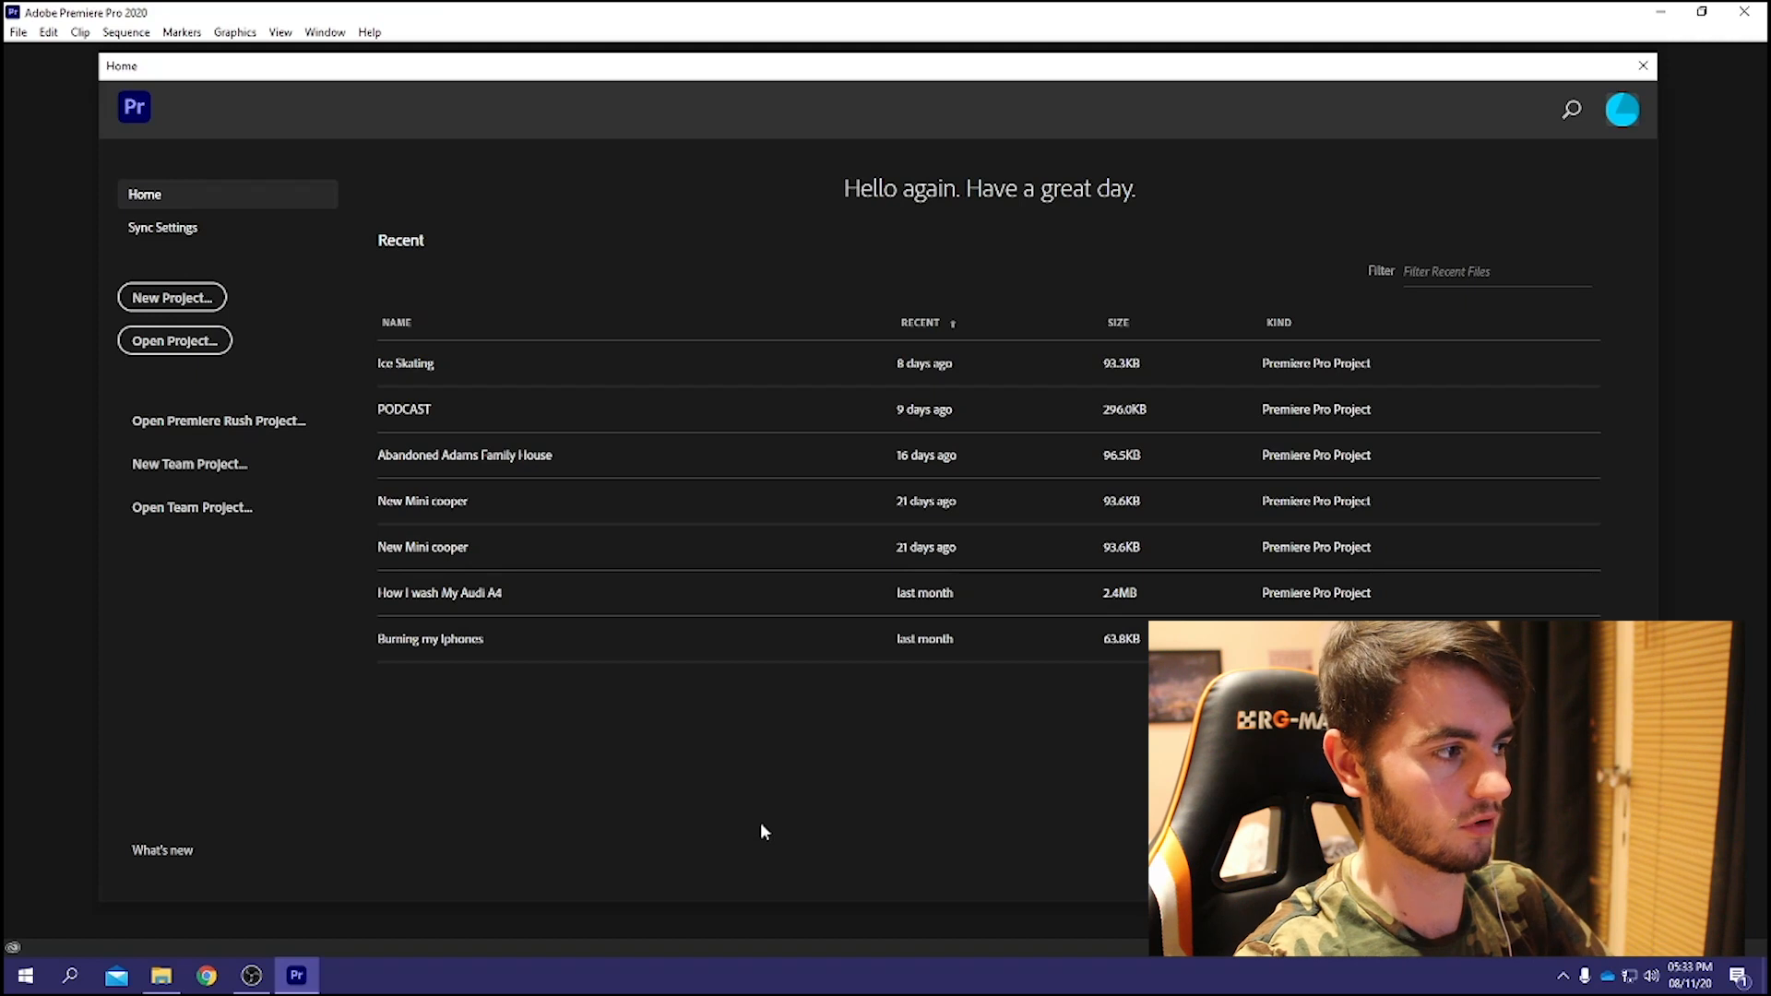
# Create a new project named Tutorial with the default settings.
pyautogui.click(166, 297)
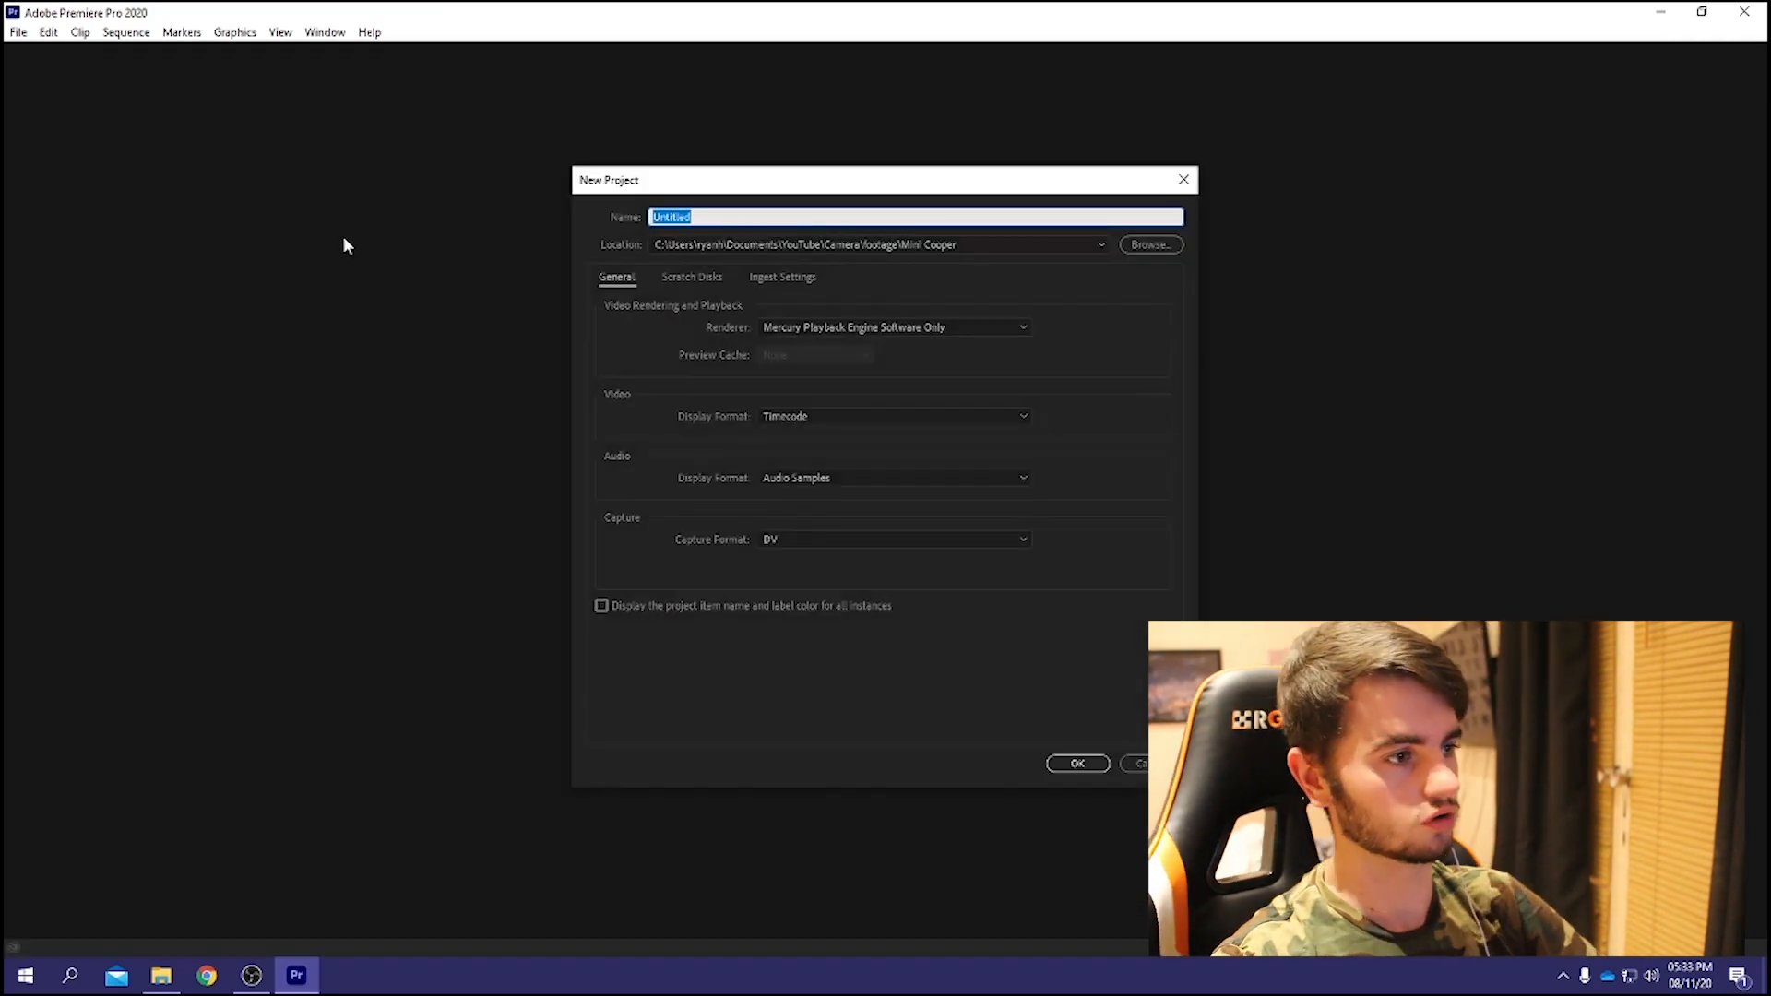
pyautogui.write('Tutorial')
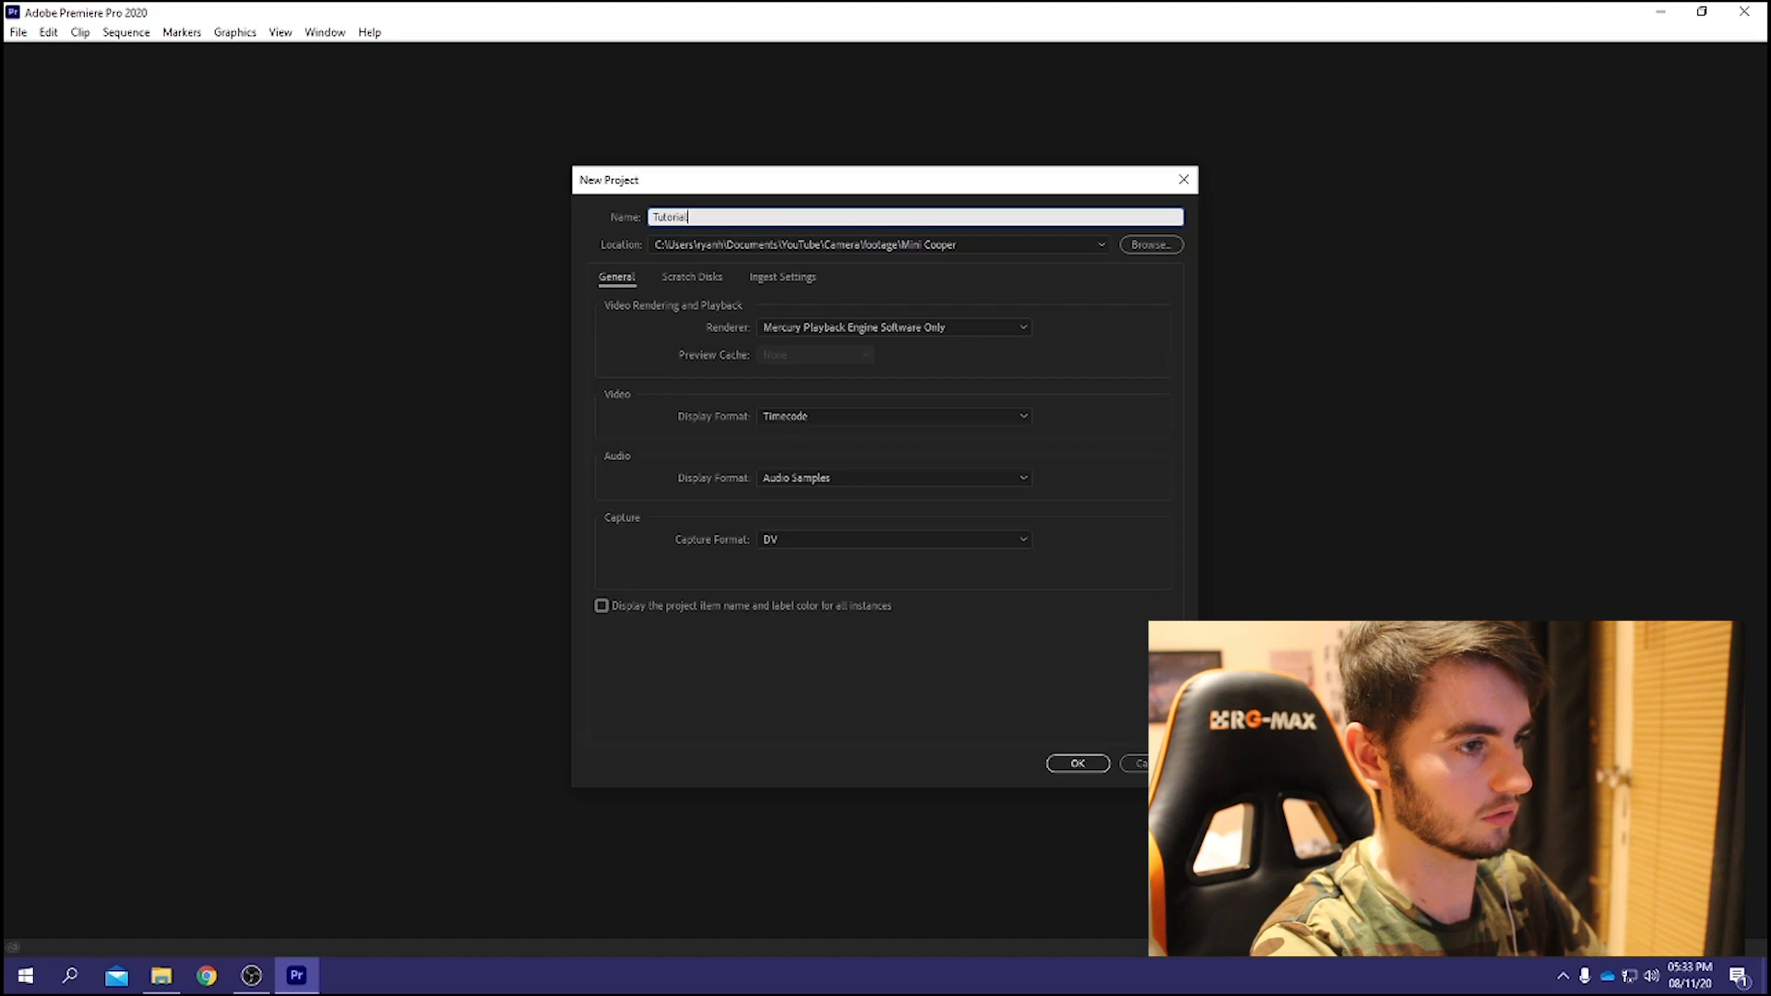
pyautogui.press('Return')
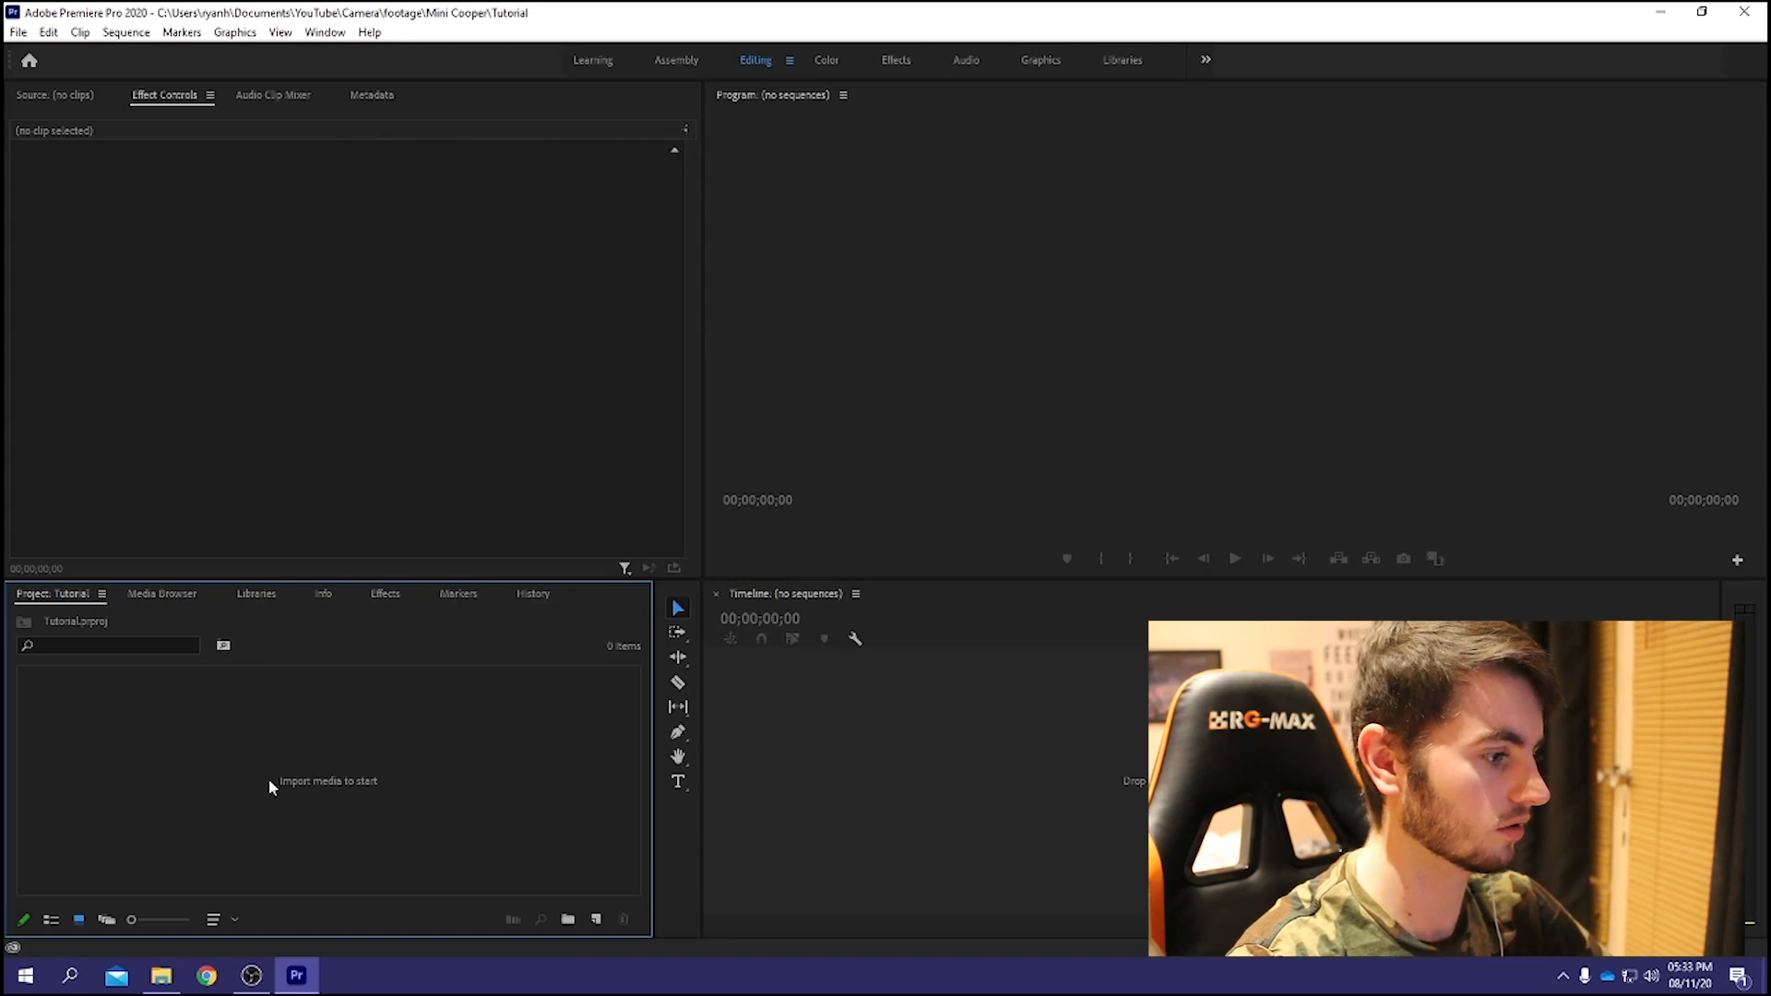
# Import all the clips from the YouTube > Camera > footage > Ice Skating folder in File Explorer into the Premiere Pro project.
pyautogui.click(162, 975)
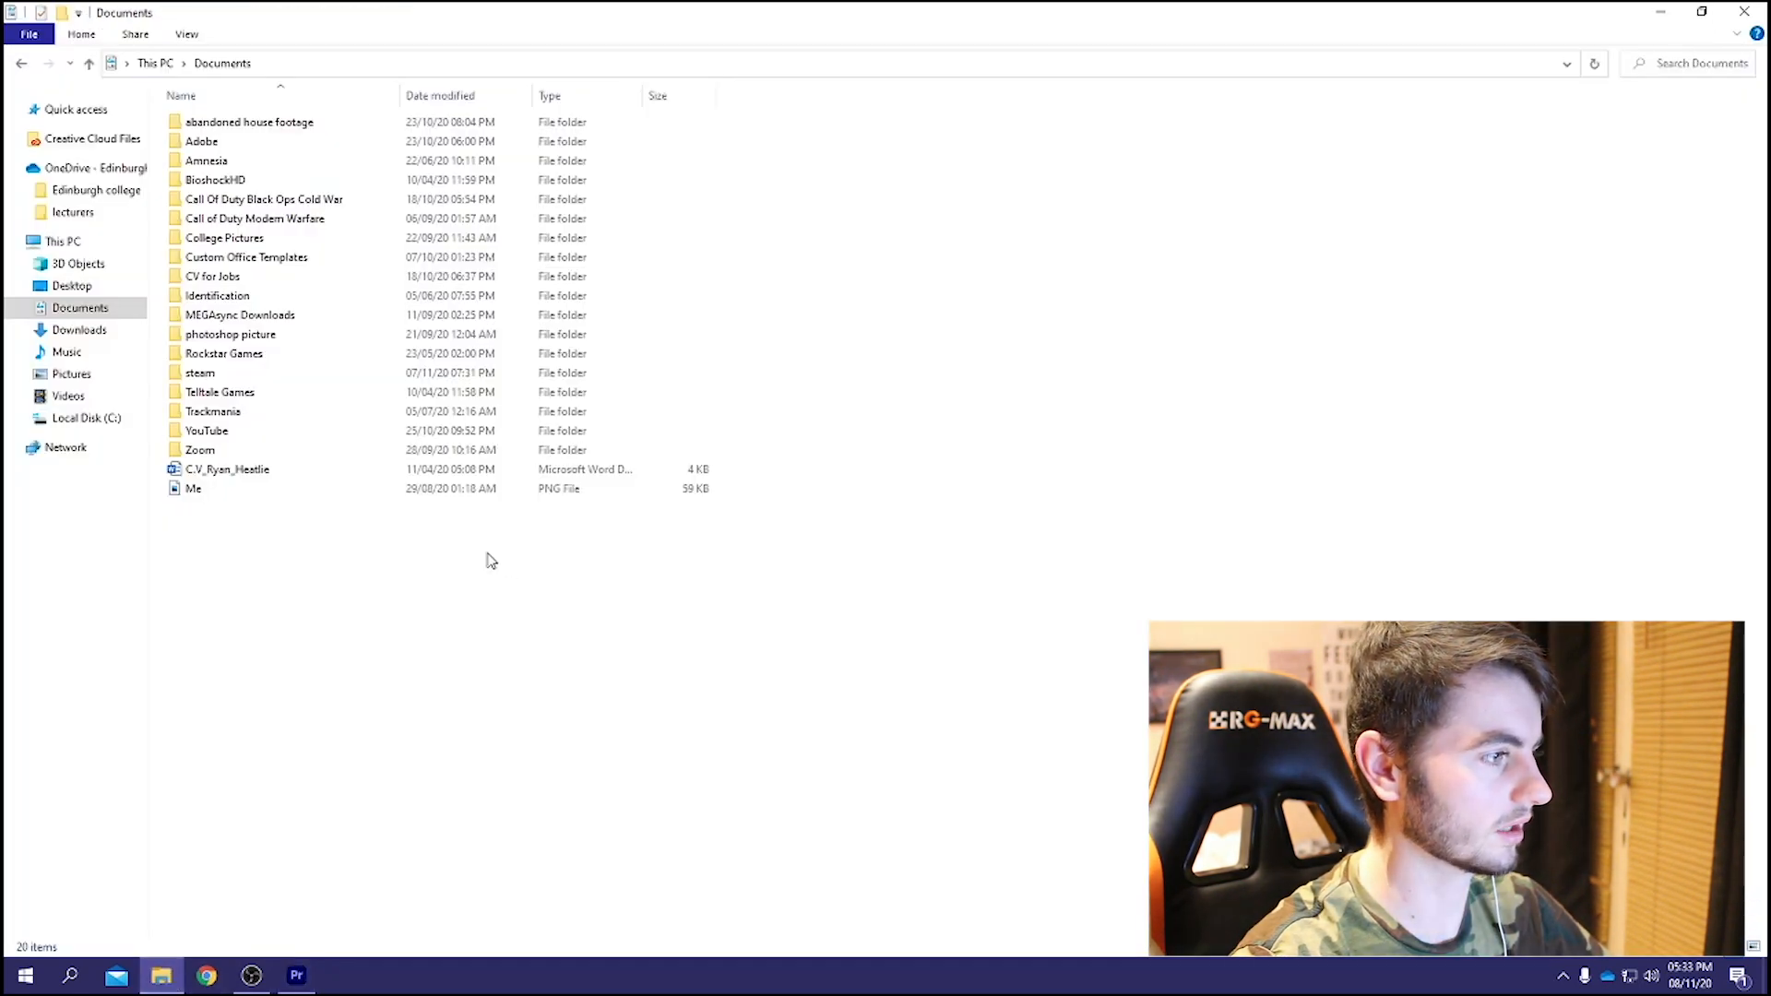
pyautogui.doubleClick(258, 431)
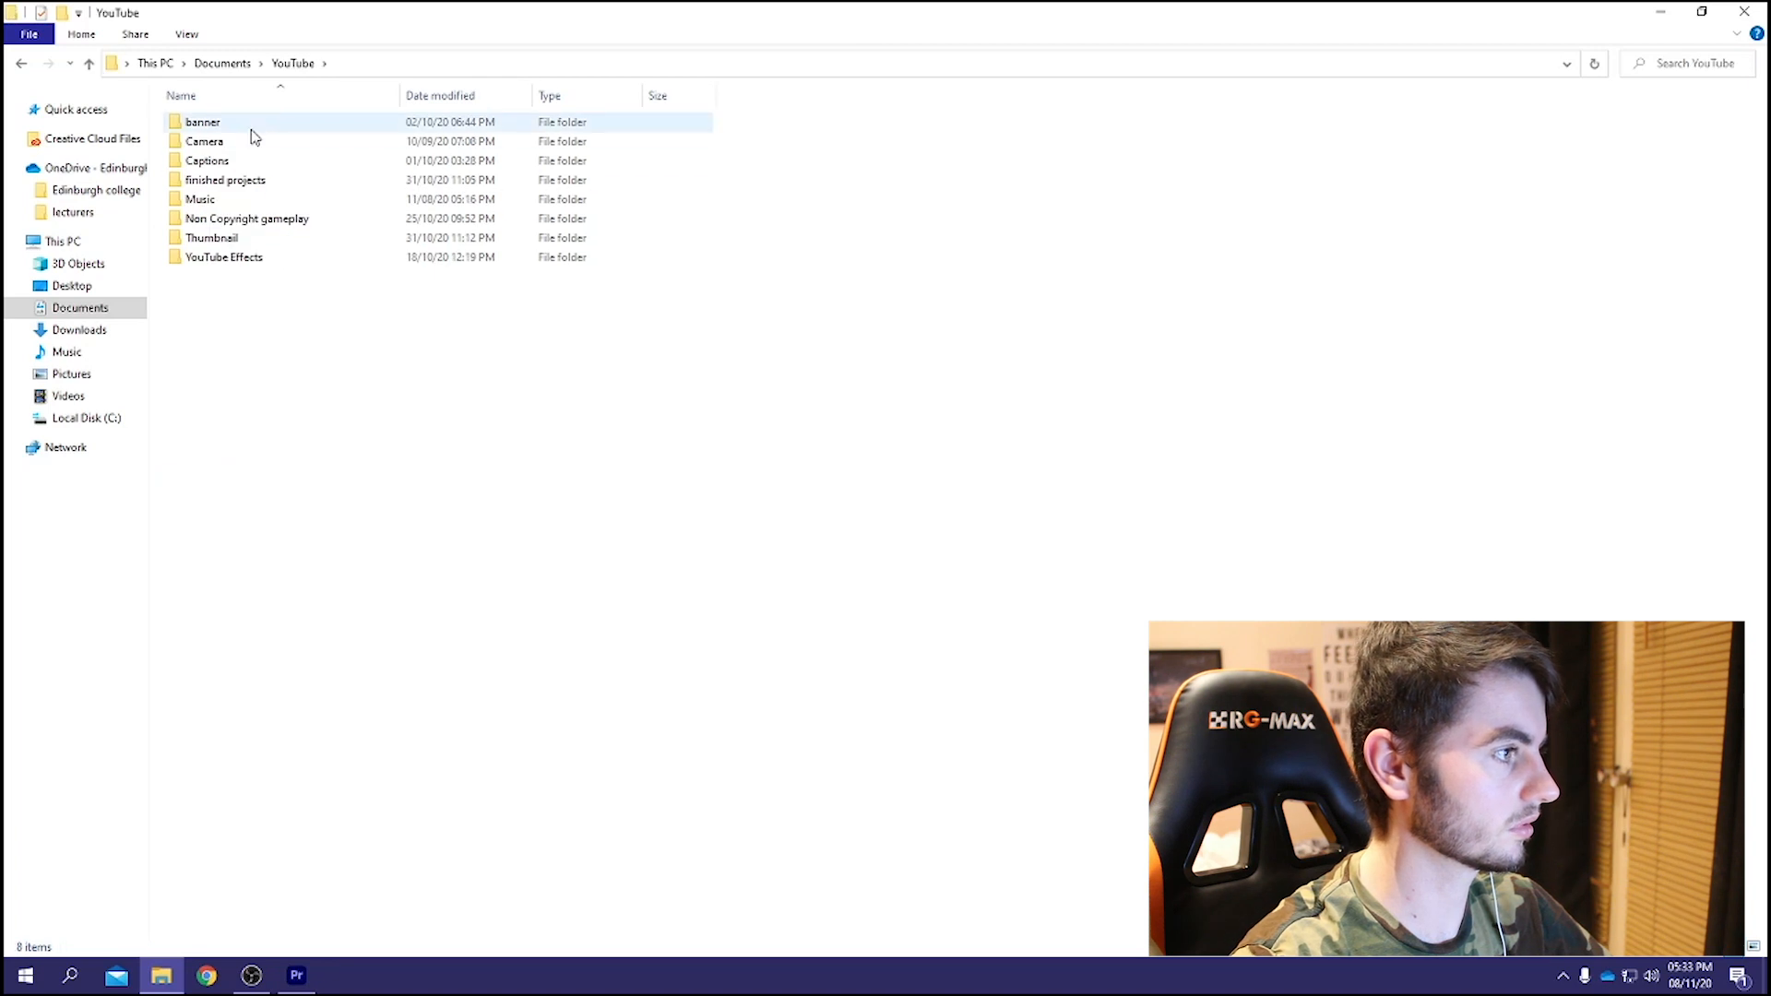
pyautogui.doubleClick(253, 141)
pyautogui.doubleClick(249, 123)
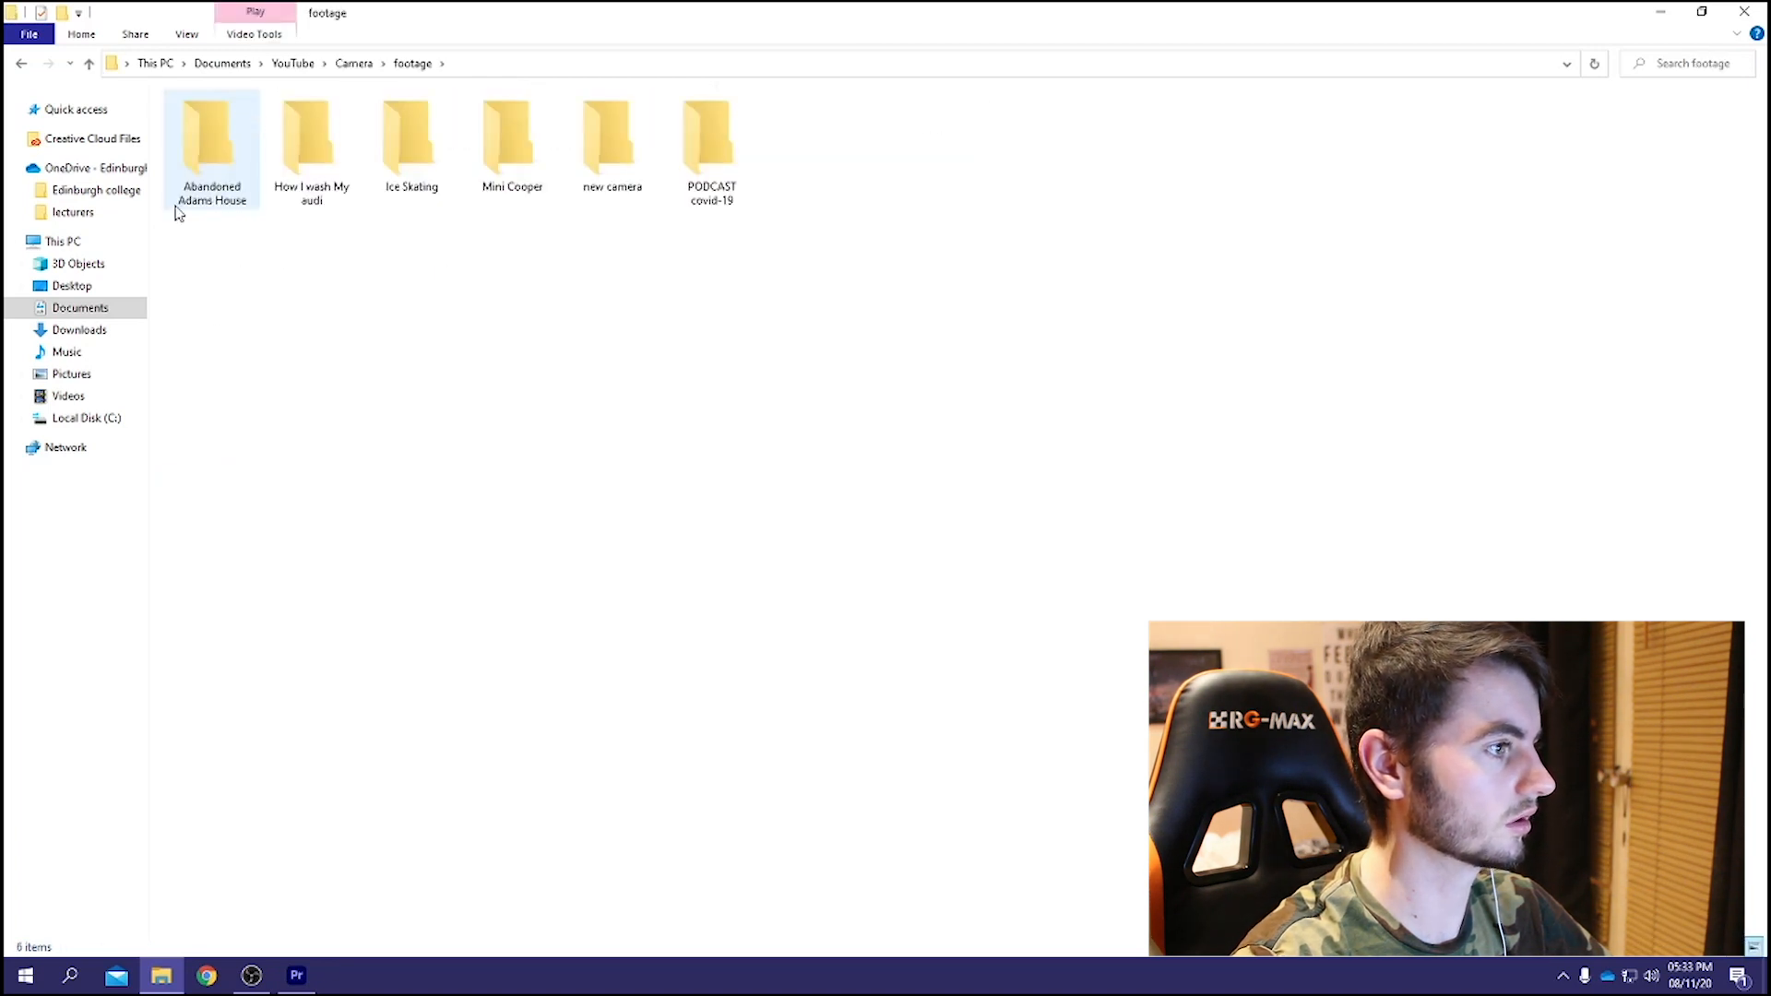
pyautogui.doubleClick(420, 175)
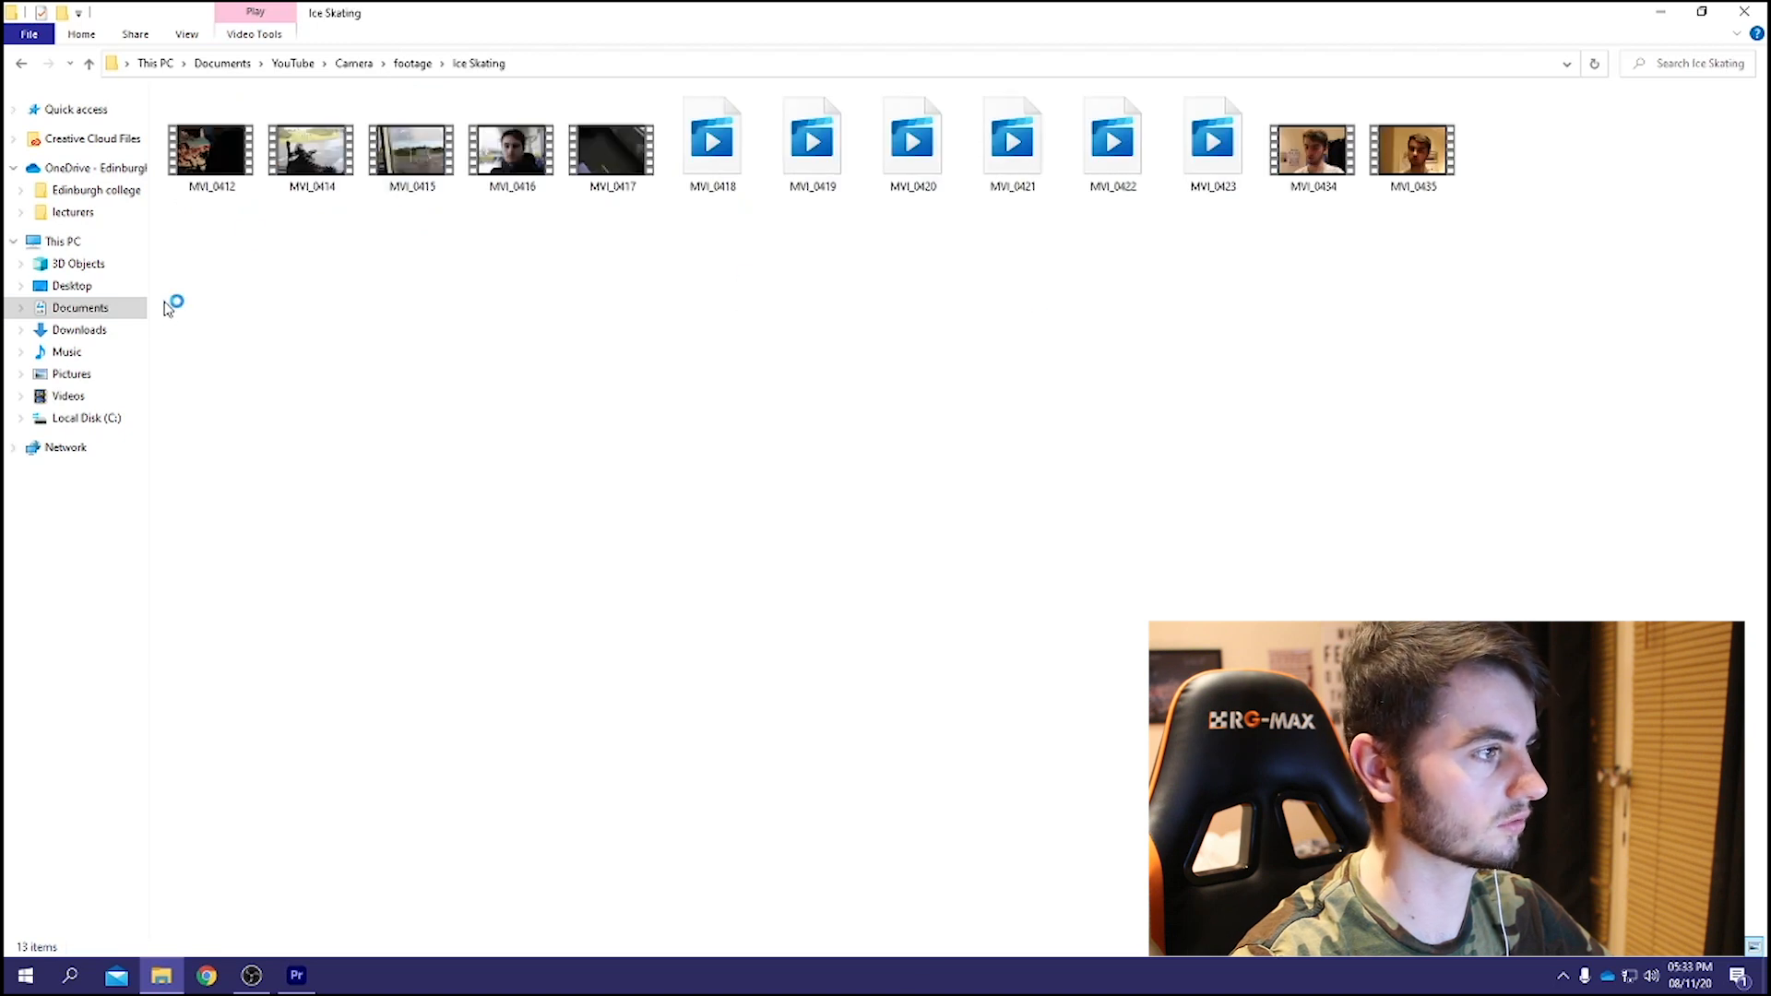
pyautogui.moveTo(221, 229); pyautogui.dragTo(328, 810)
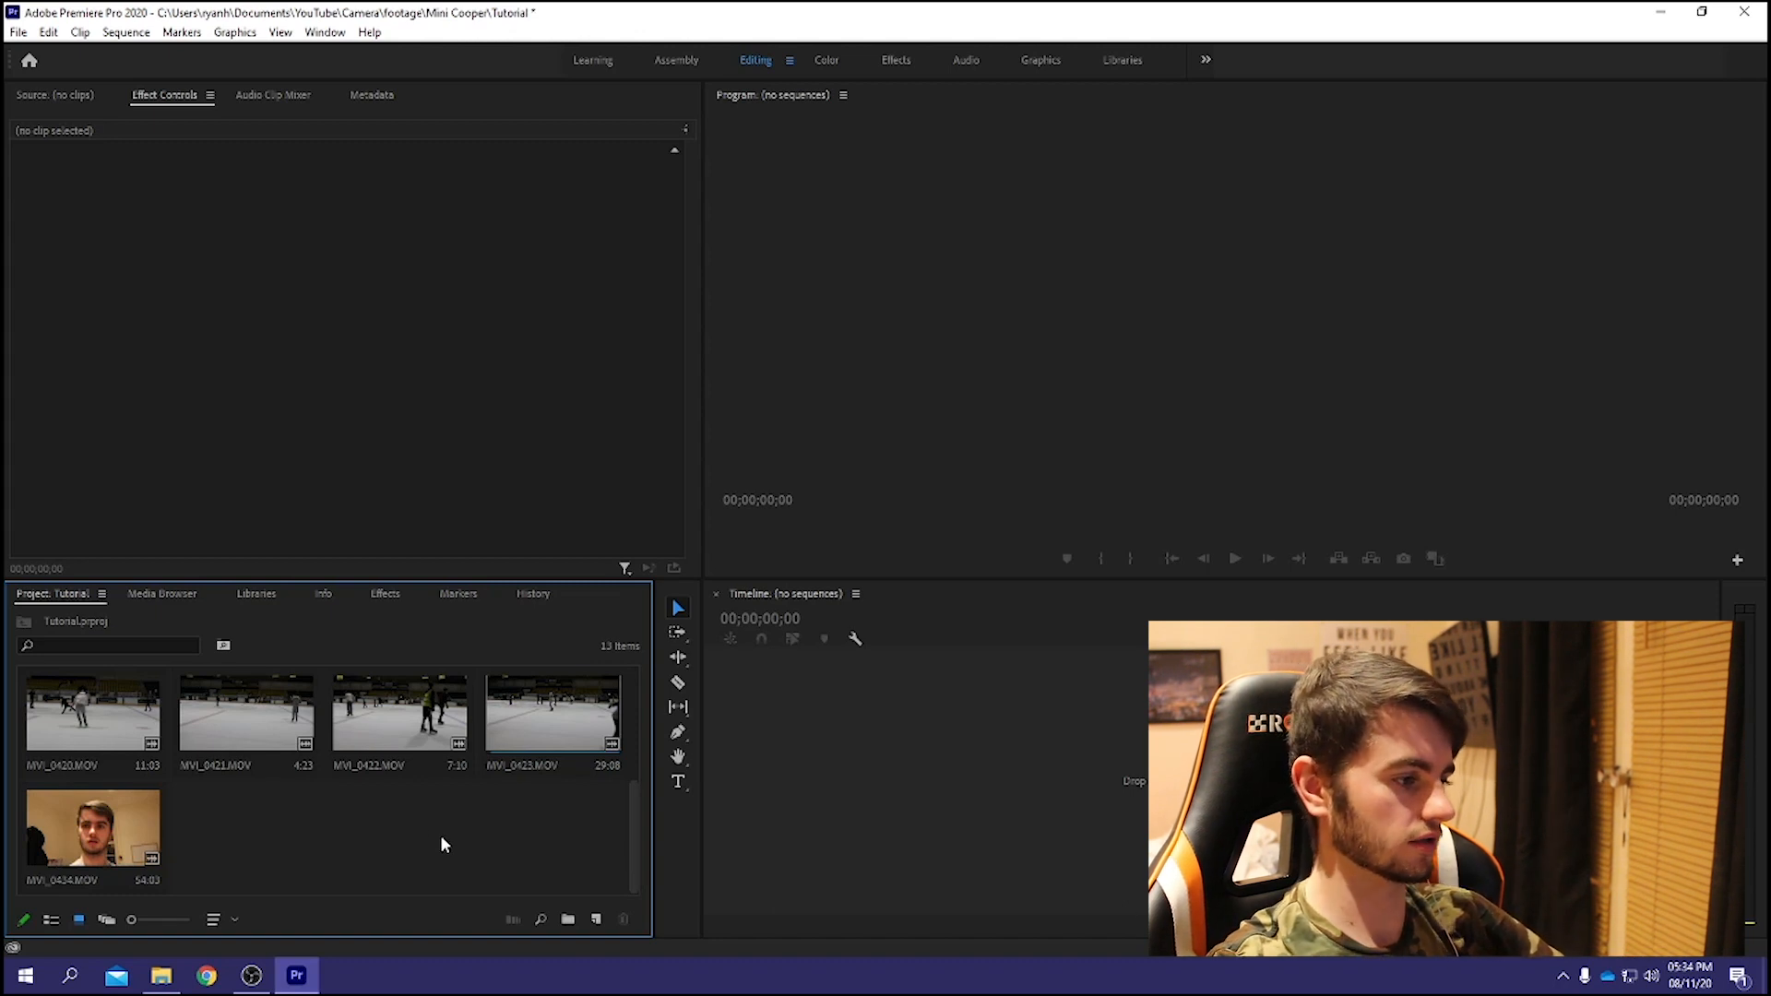
# Sort the imported clips by Name and look through the ordered thumbnails.
pyautogui.click(236, 920)
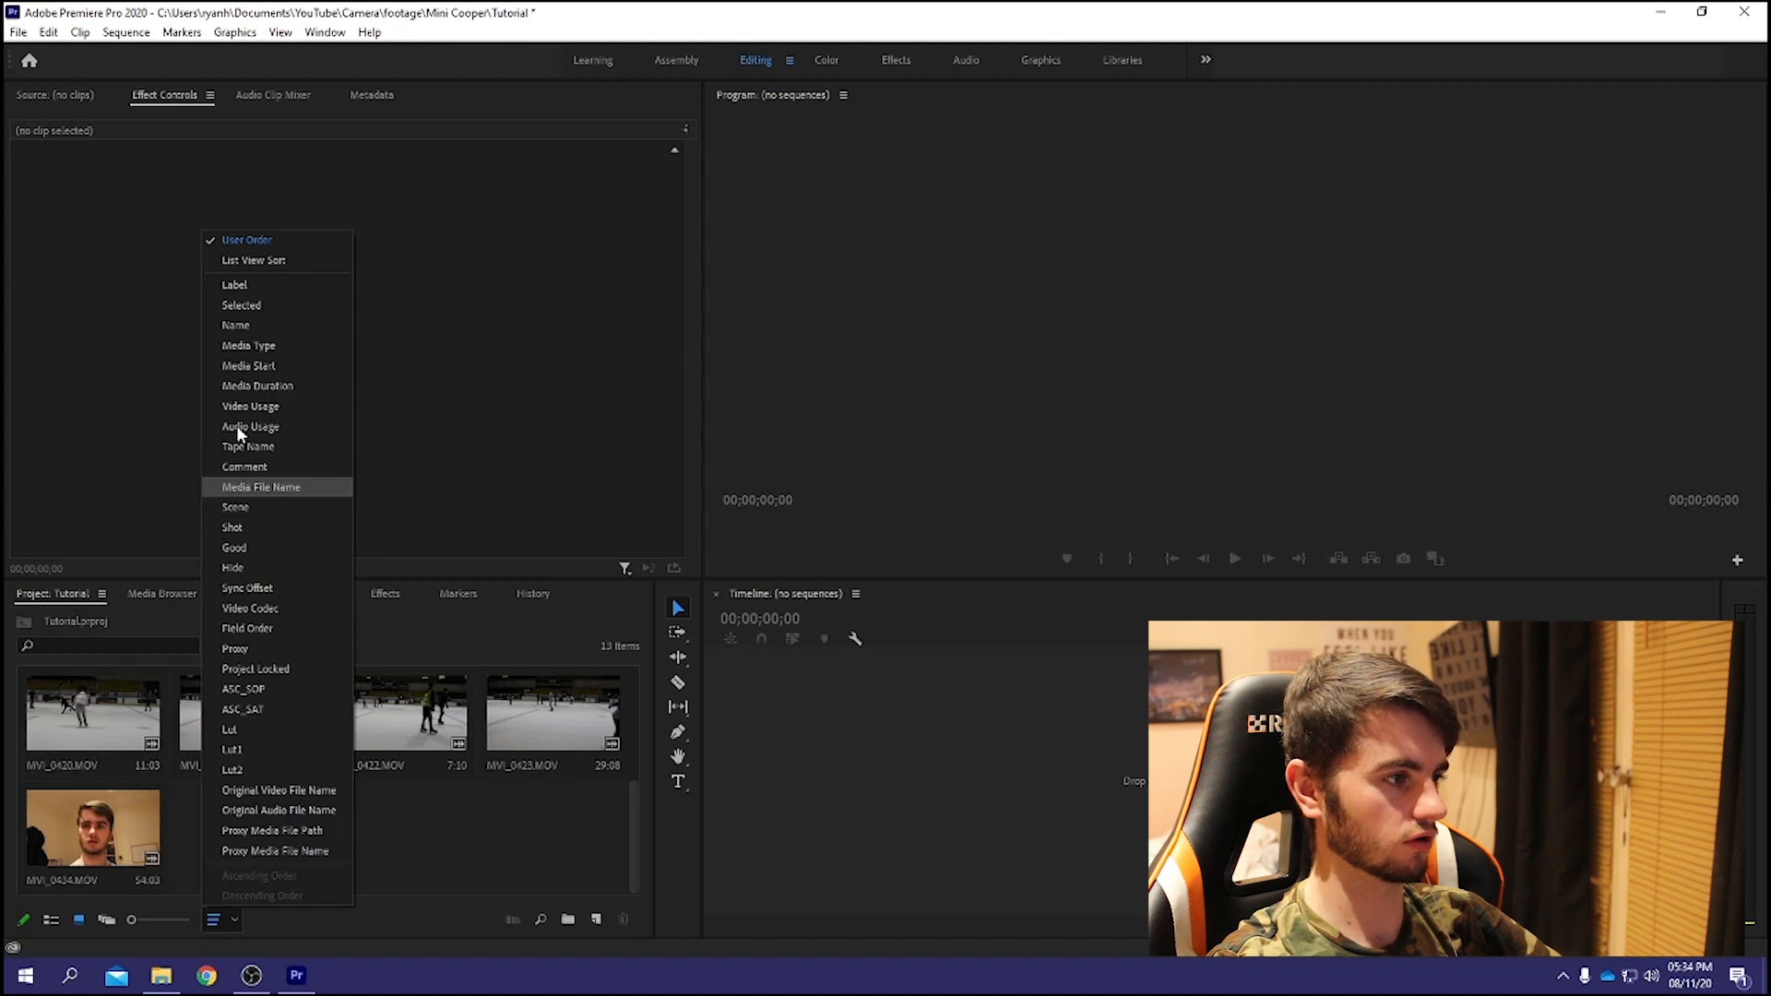
pyautogui.click(238, 326)
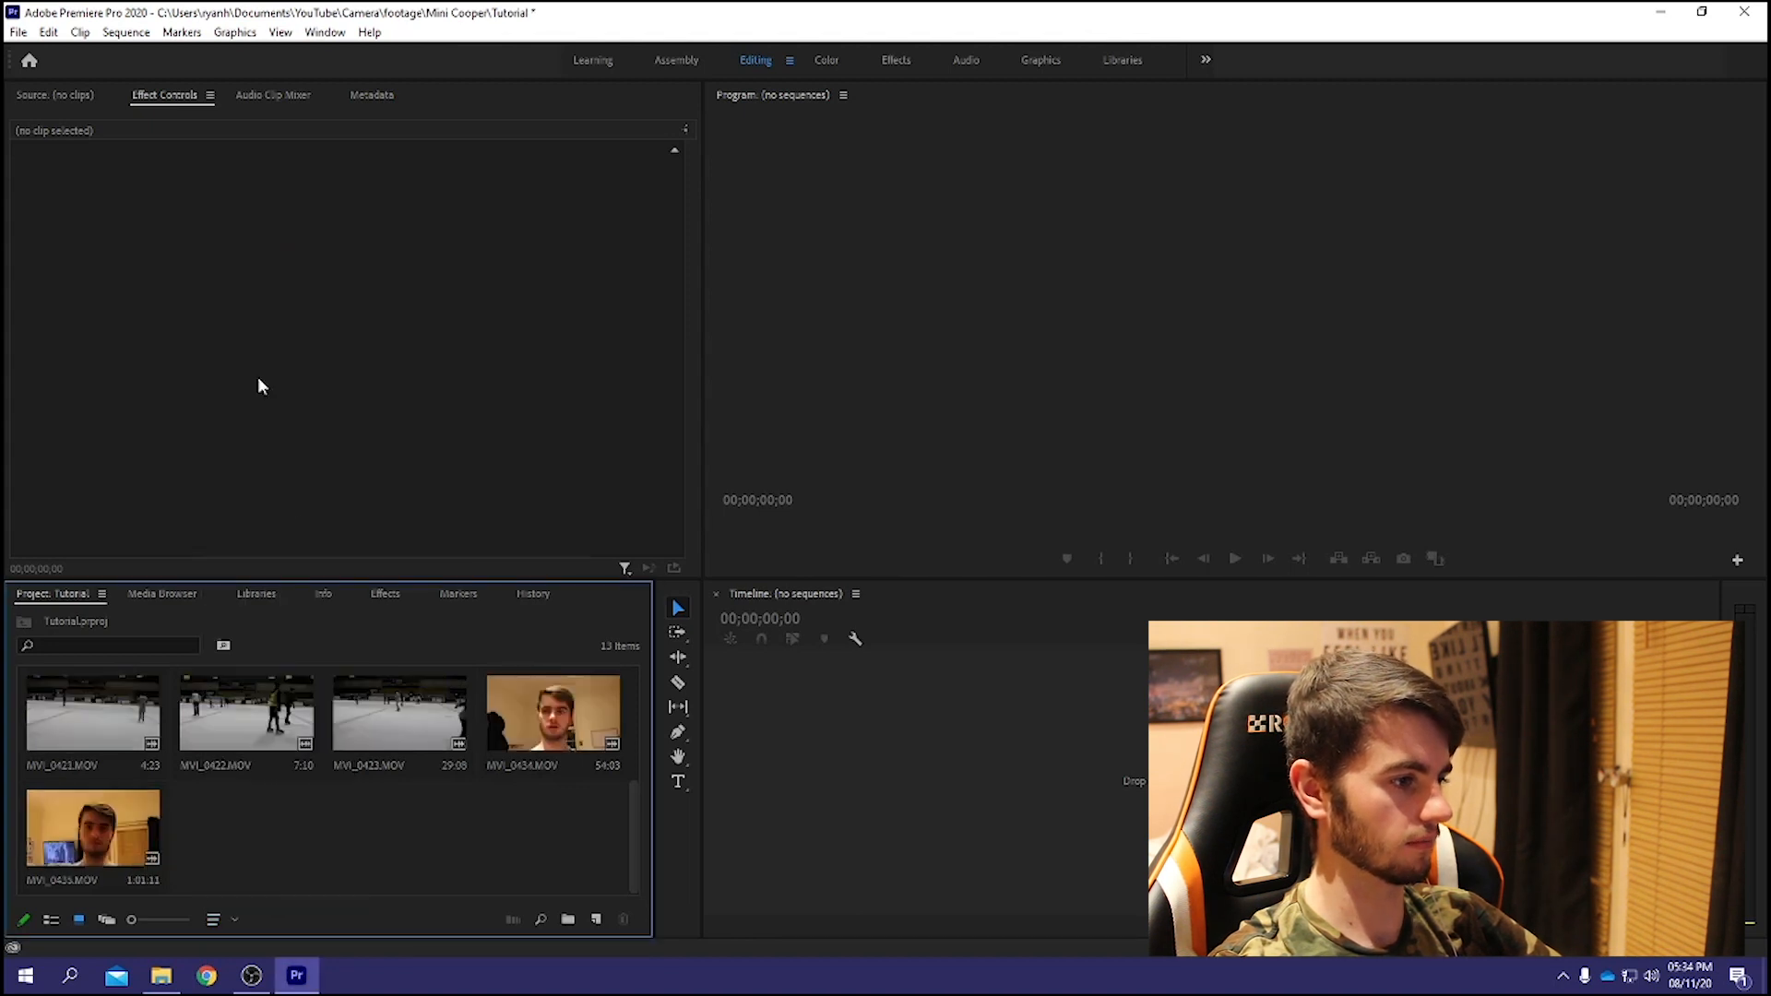
pyautogui.scroll(4, 415, 835)
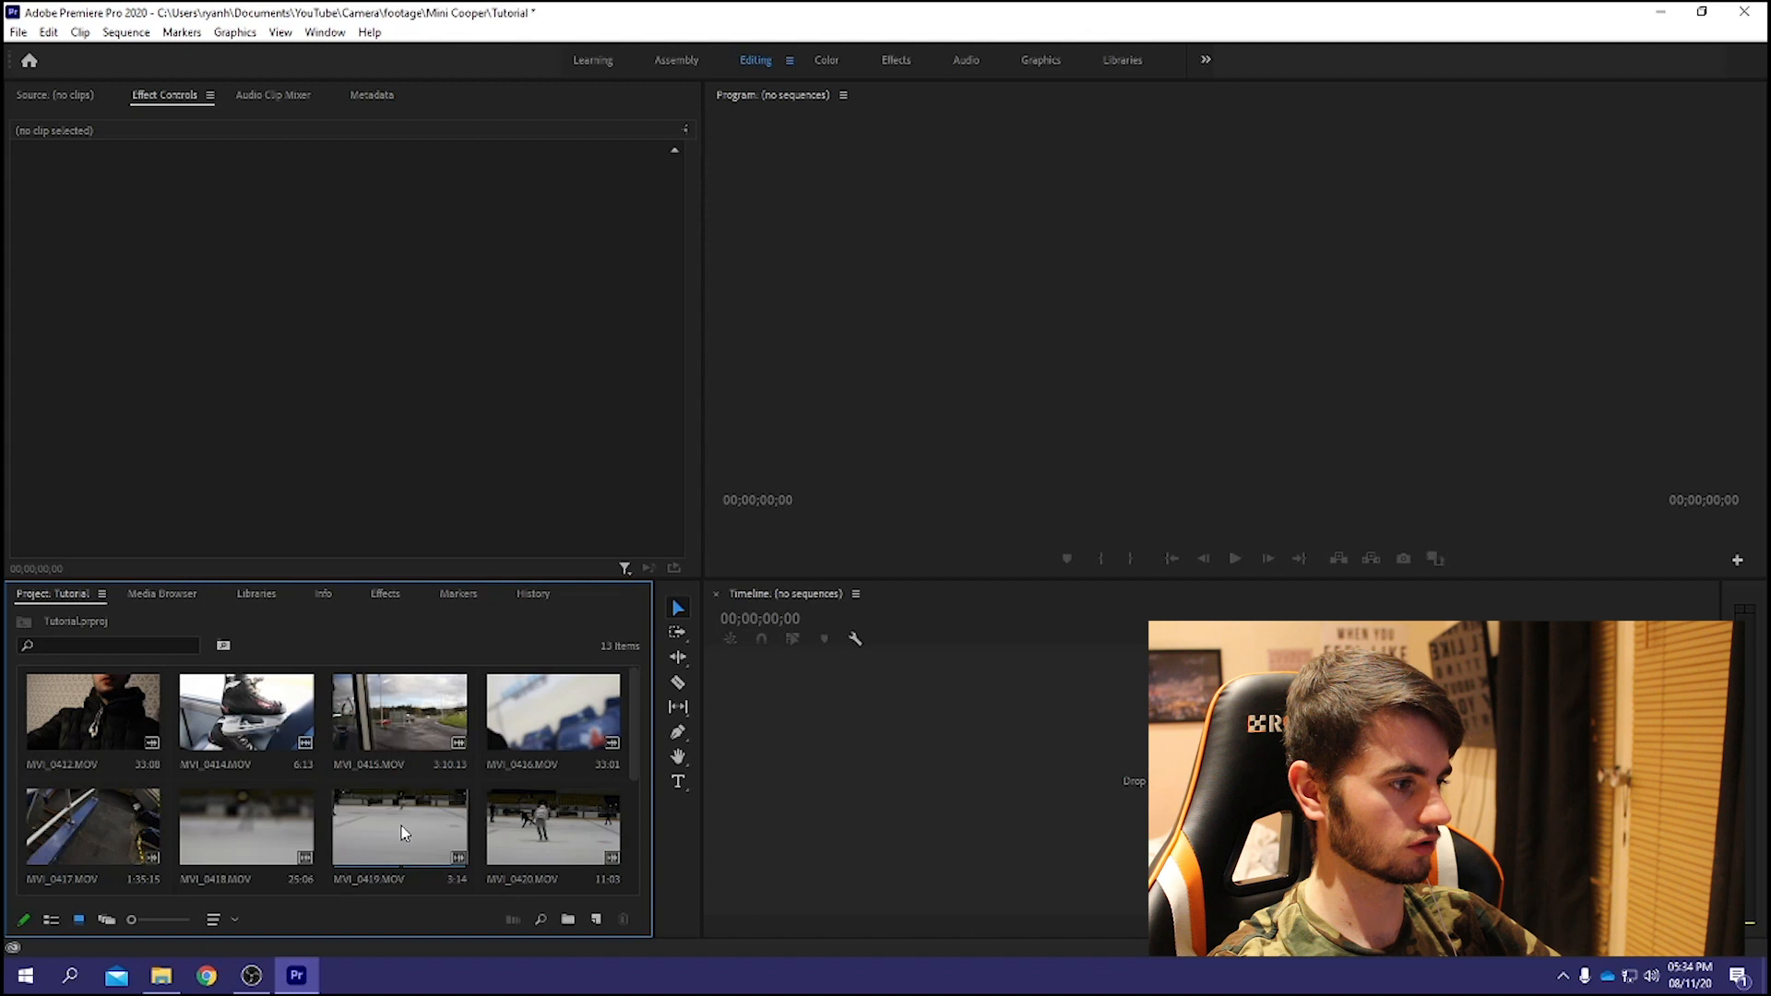
pyautogui.scroll(-4, 466, 758)
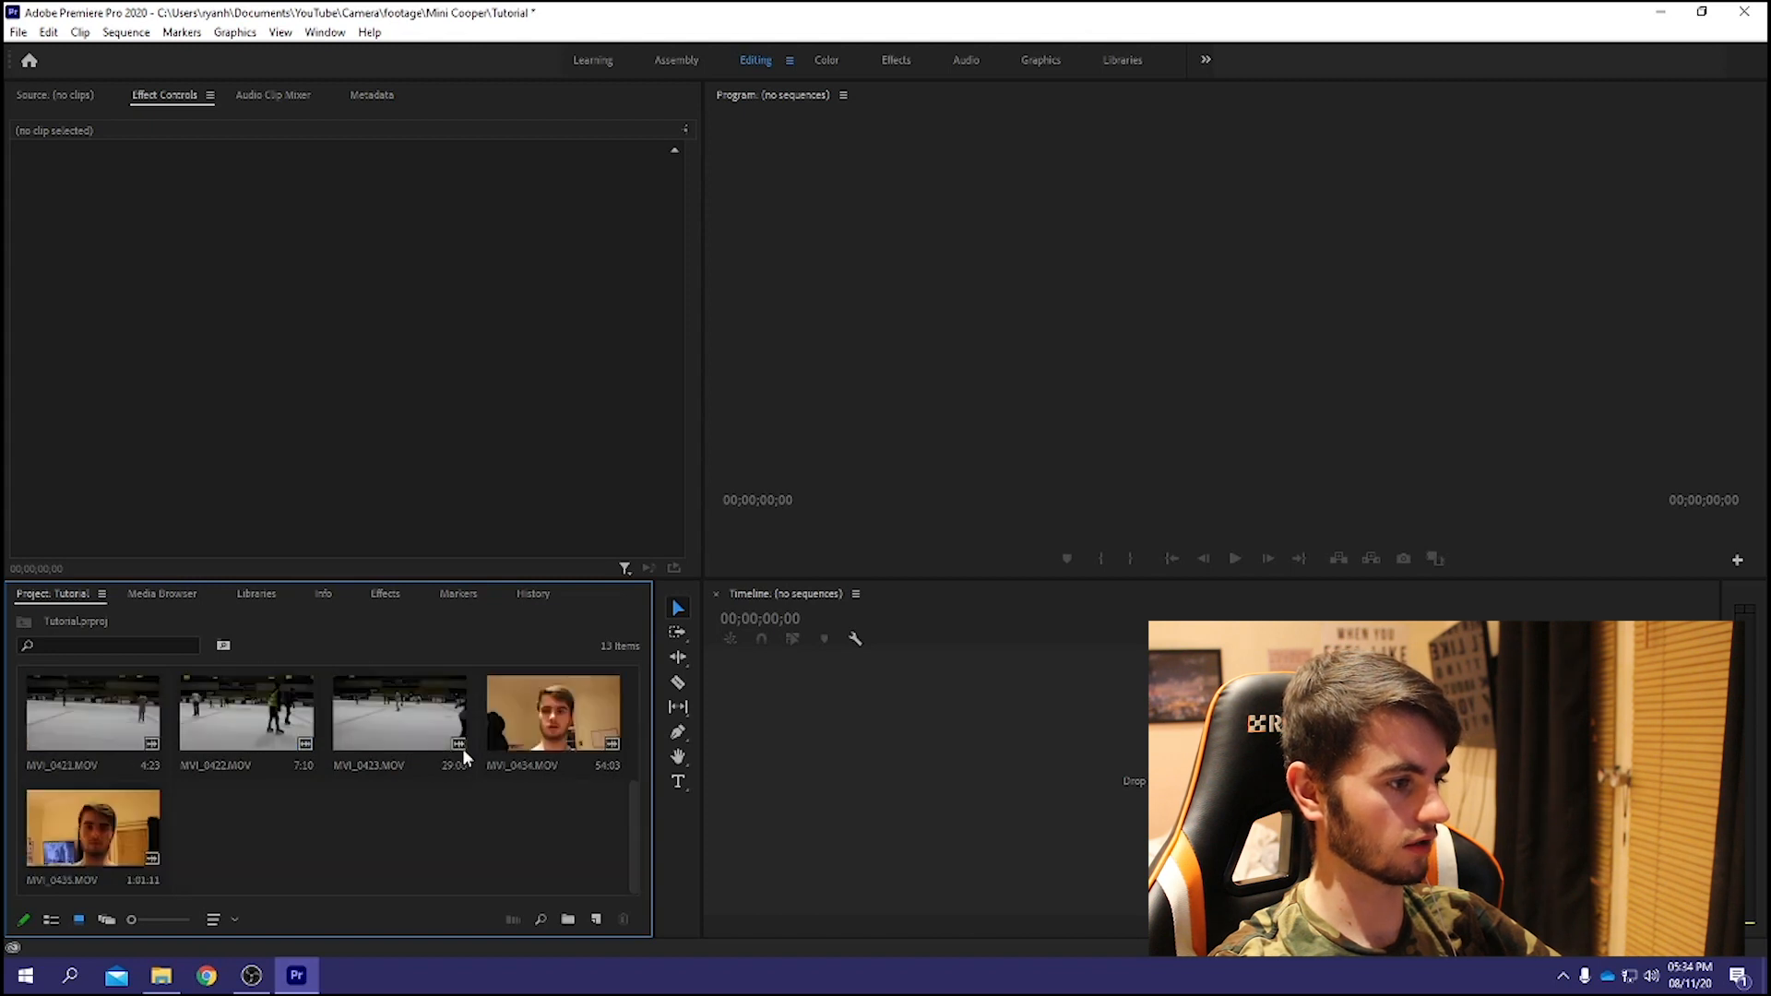
pyautogui.scroll(4, 265, 812)
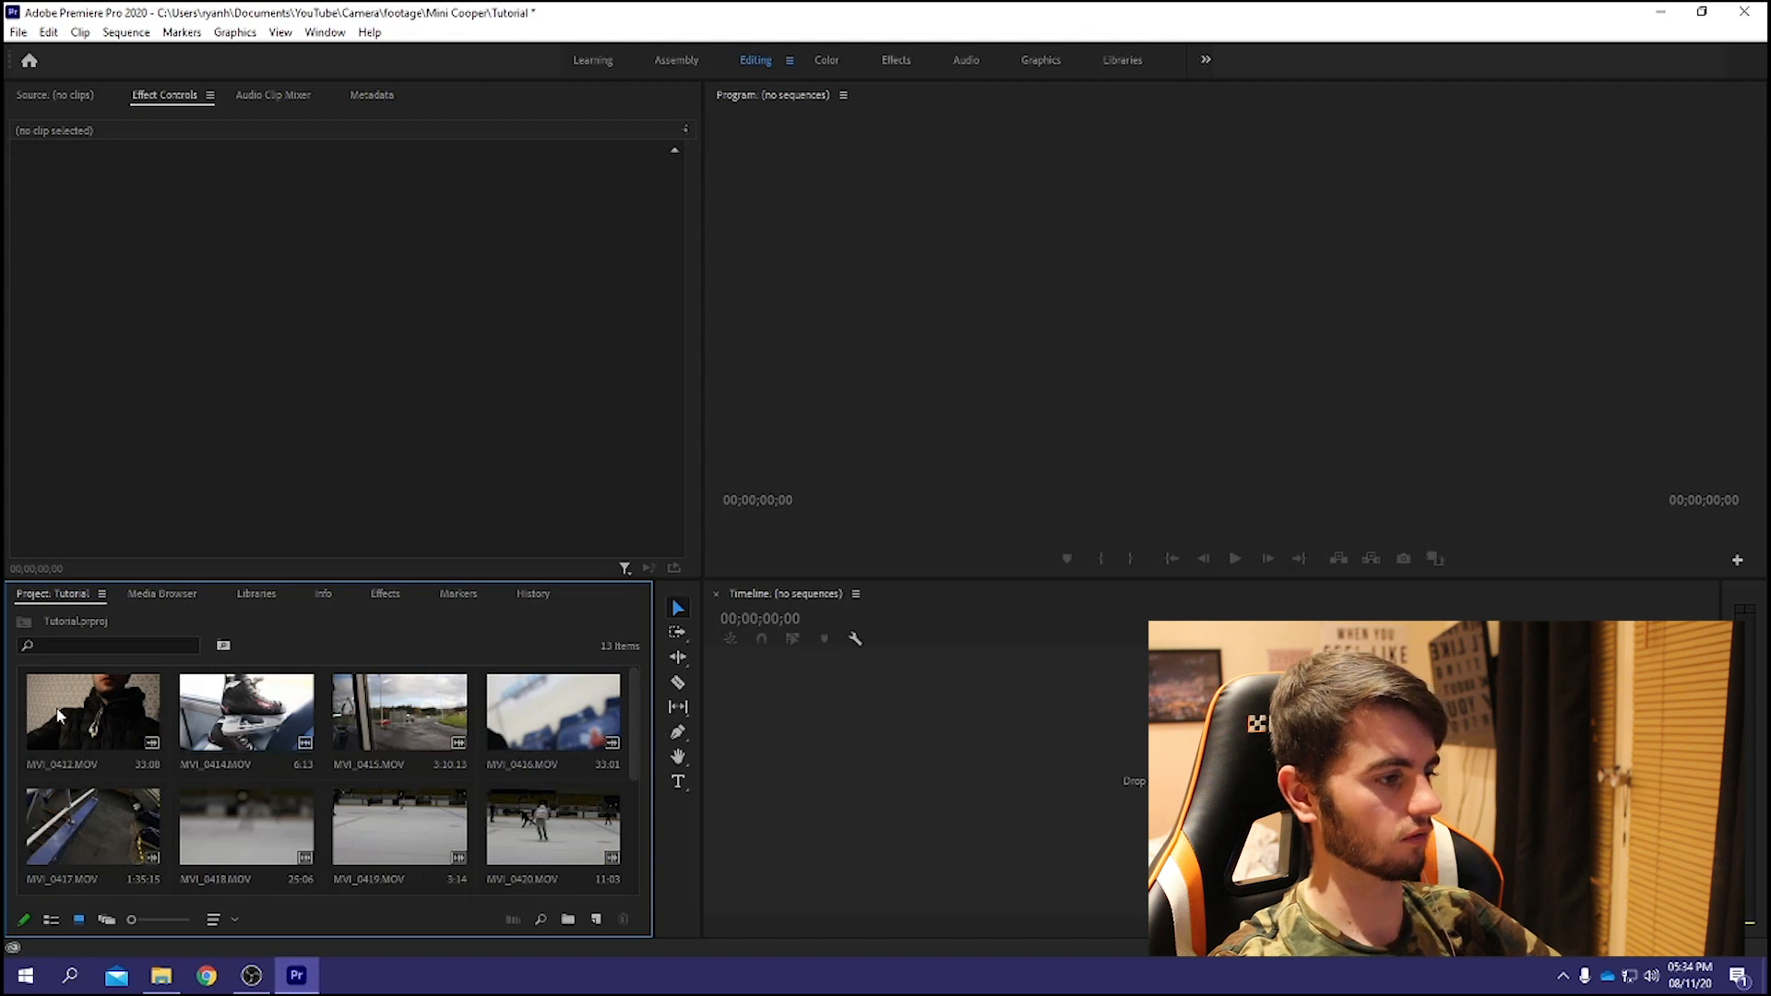
# Create a sequence from MVI_0412.MOV and play its first couple of seconds.
pyautogui.moveTo(64, 721); pyautogui.dragTo(728, 724)
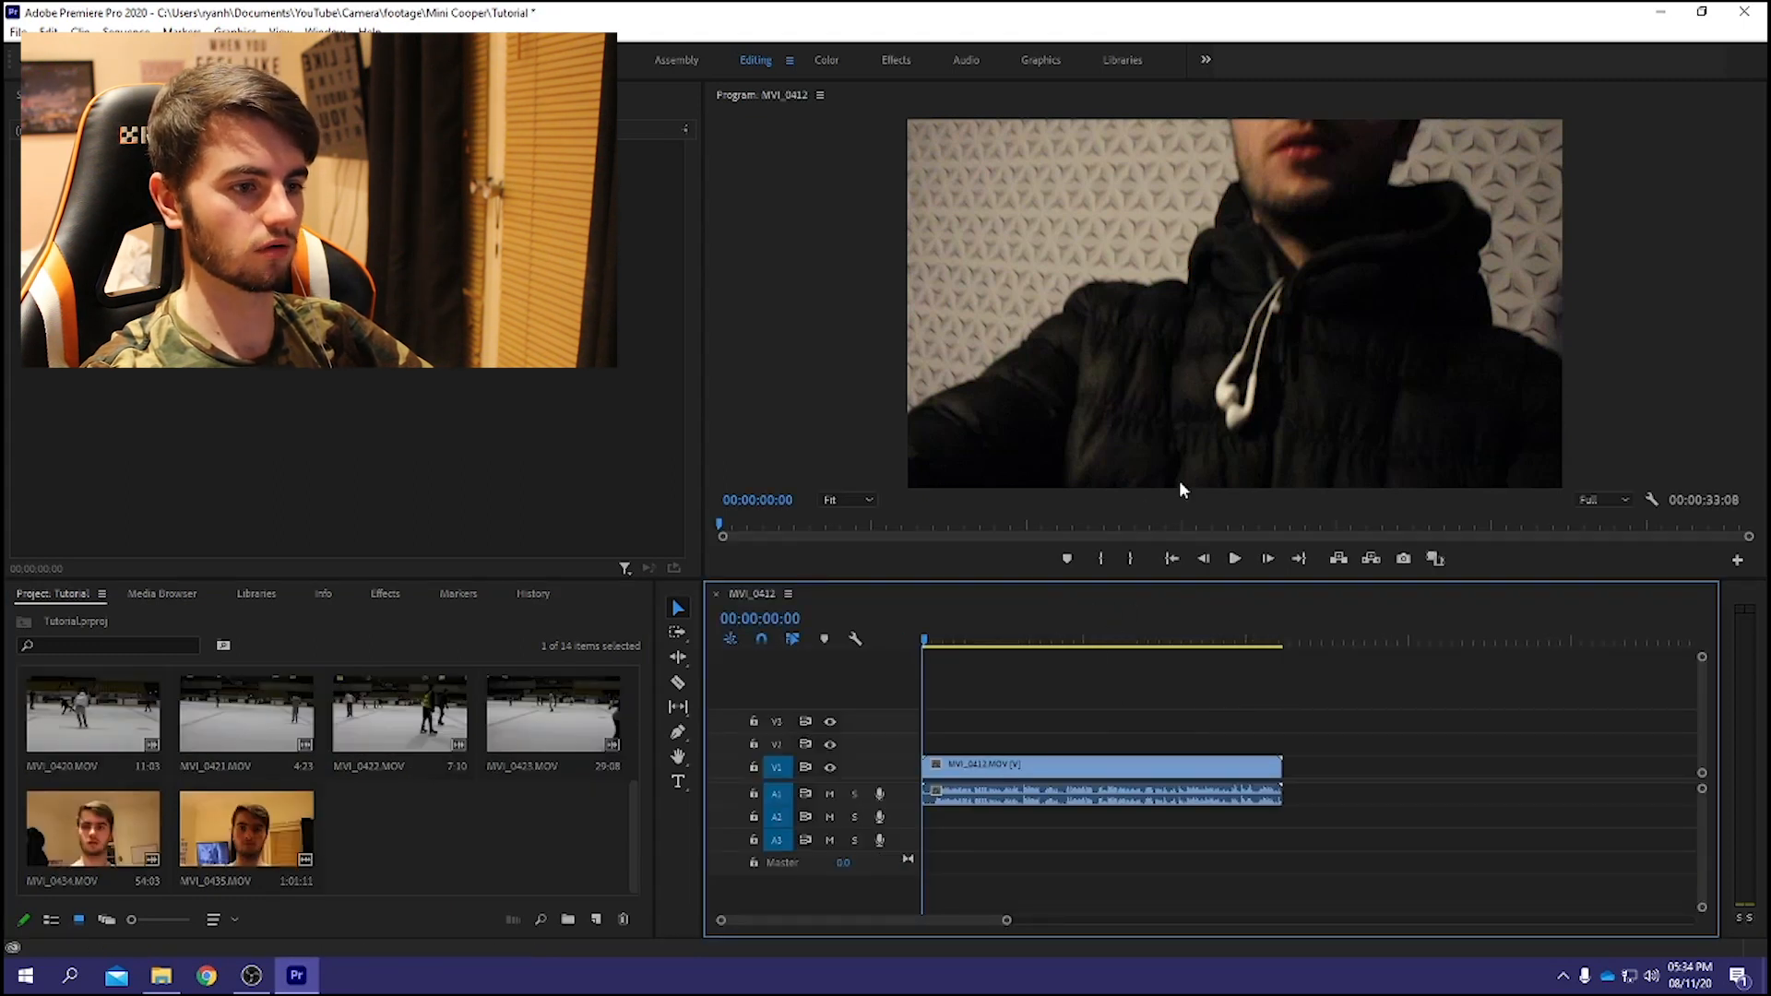
pyautogui.click(1233, 560)
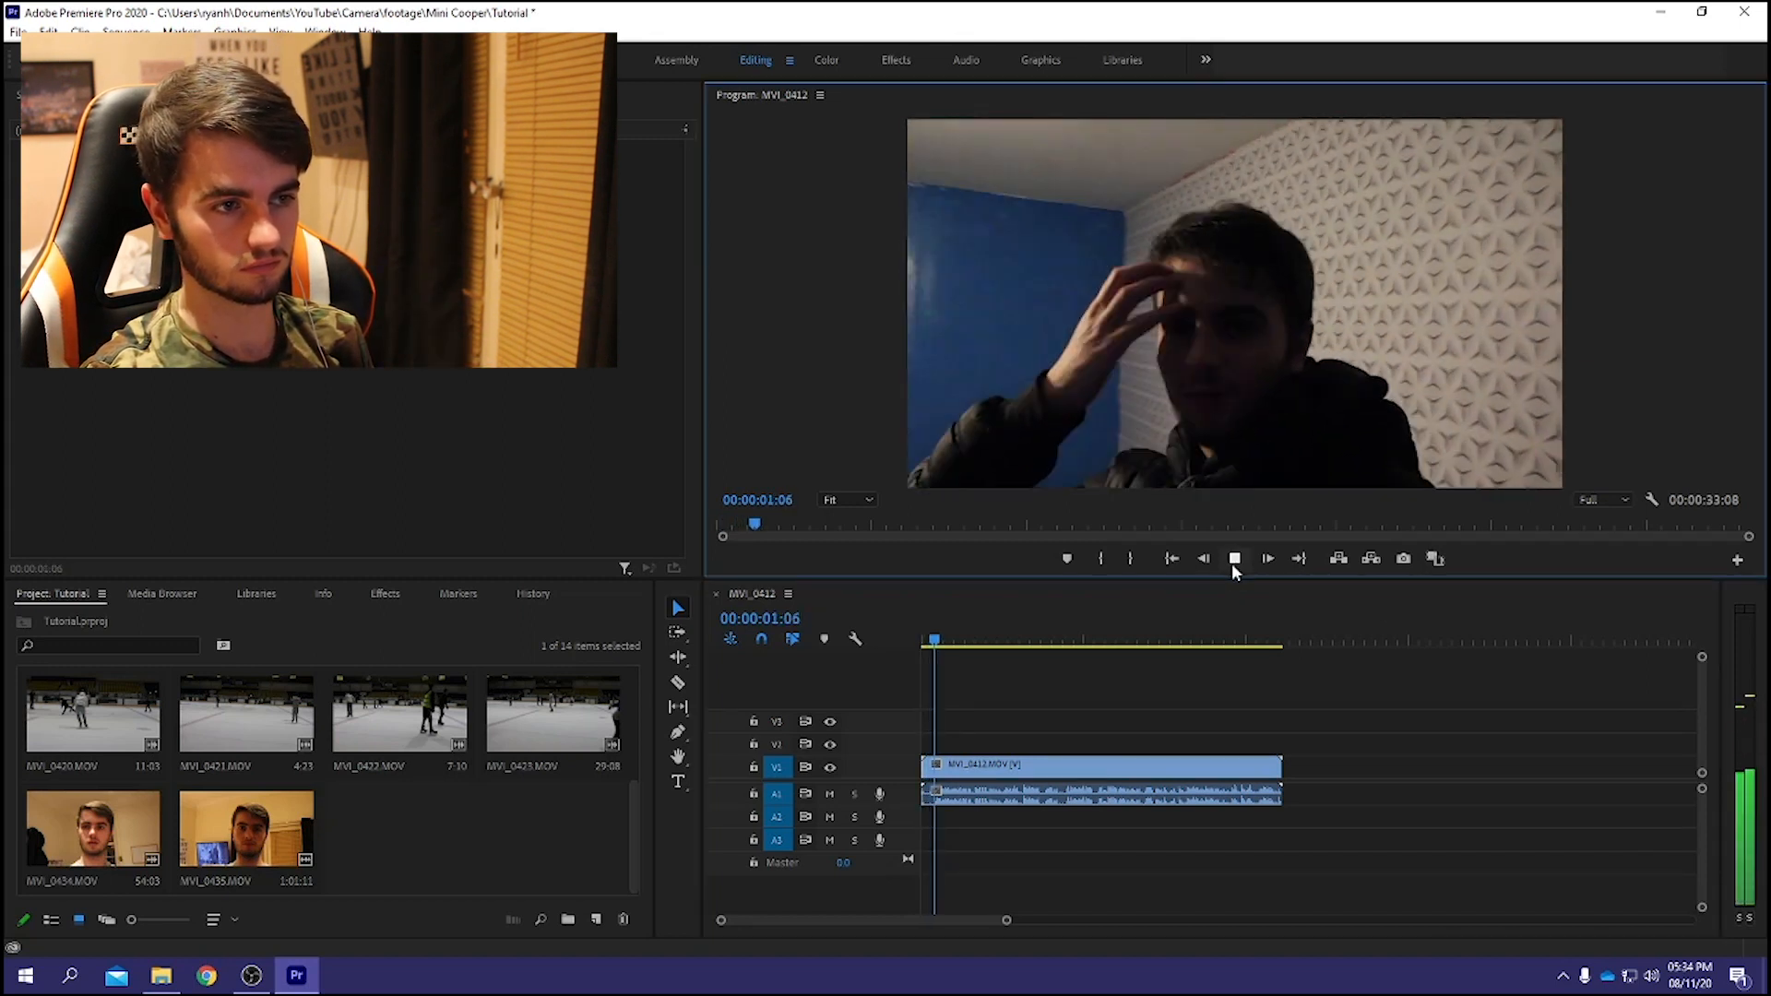
pyautogui.click(1232, 563)
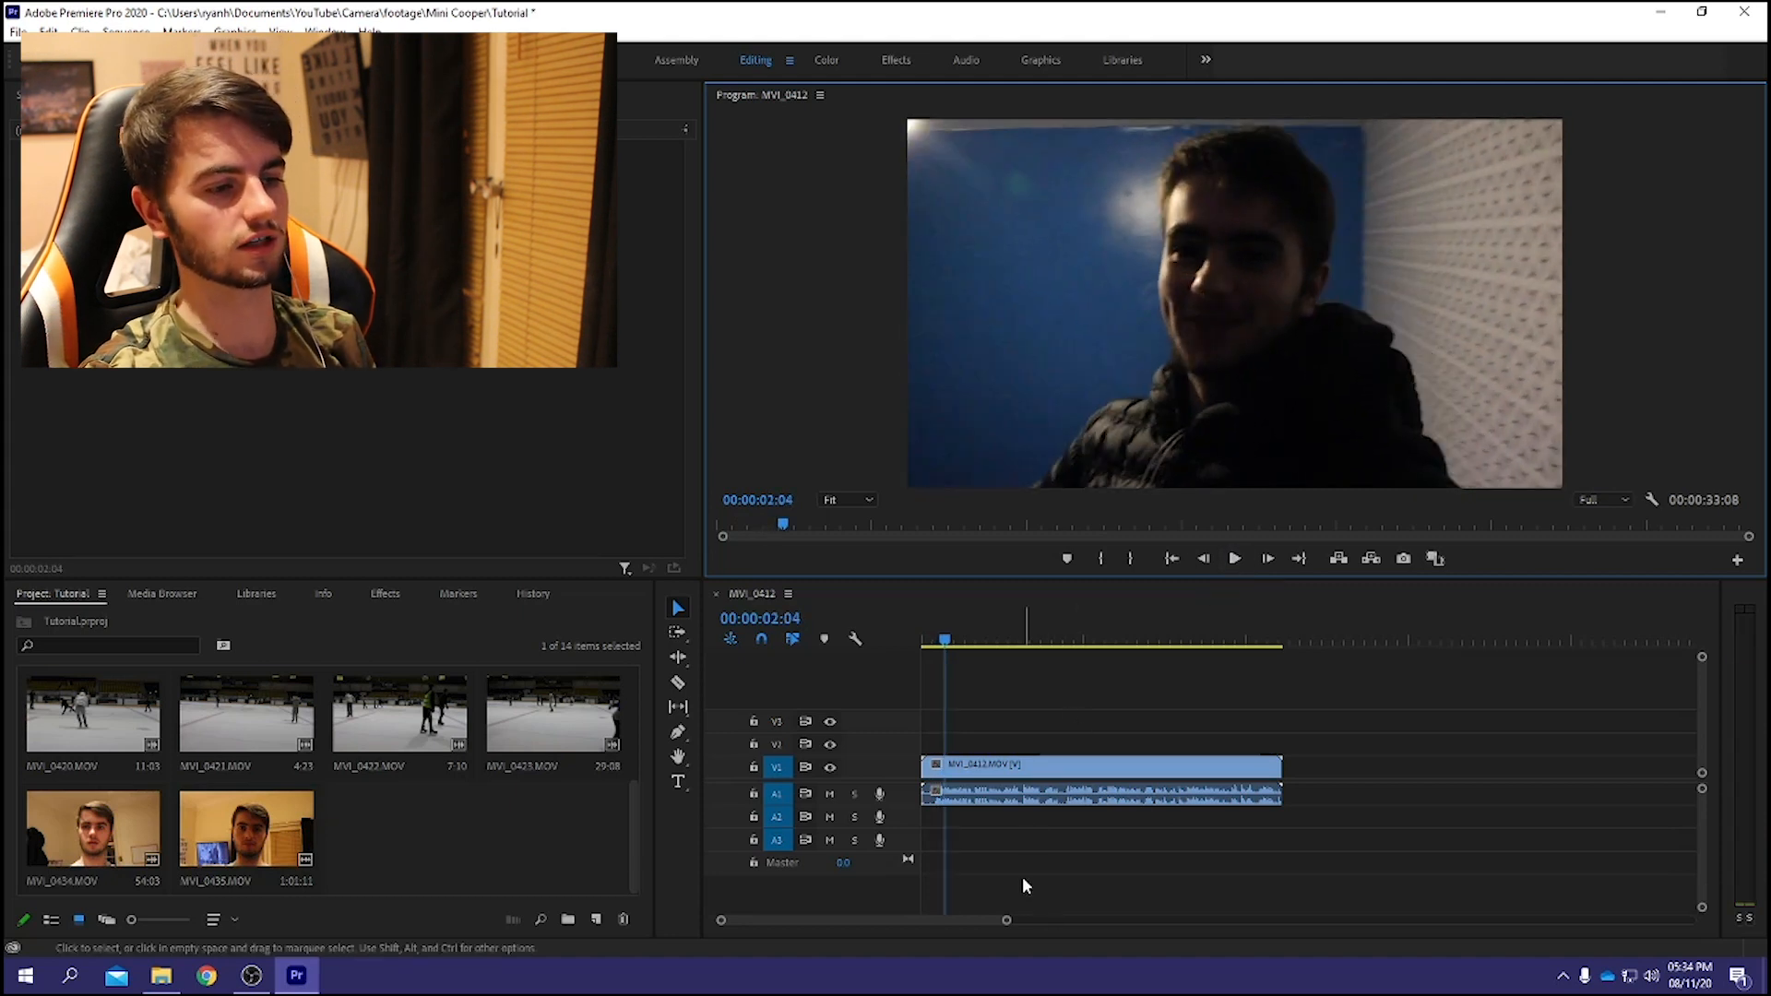
# Split MVI_0412.MOV at 00:00:01:02 and delete the short segment before the cut.
pyautogui.moveTo(1006, 919); pyautogui.dragTo(944, 932)
pyautogui.moveTo(959, 641); pyautogui.dragTo(953, 643)
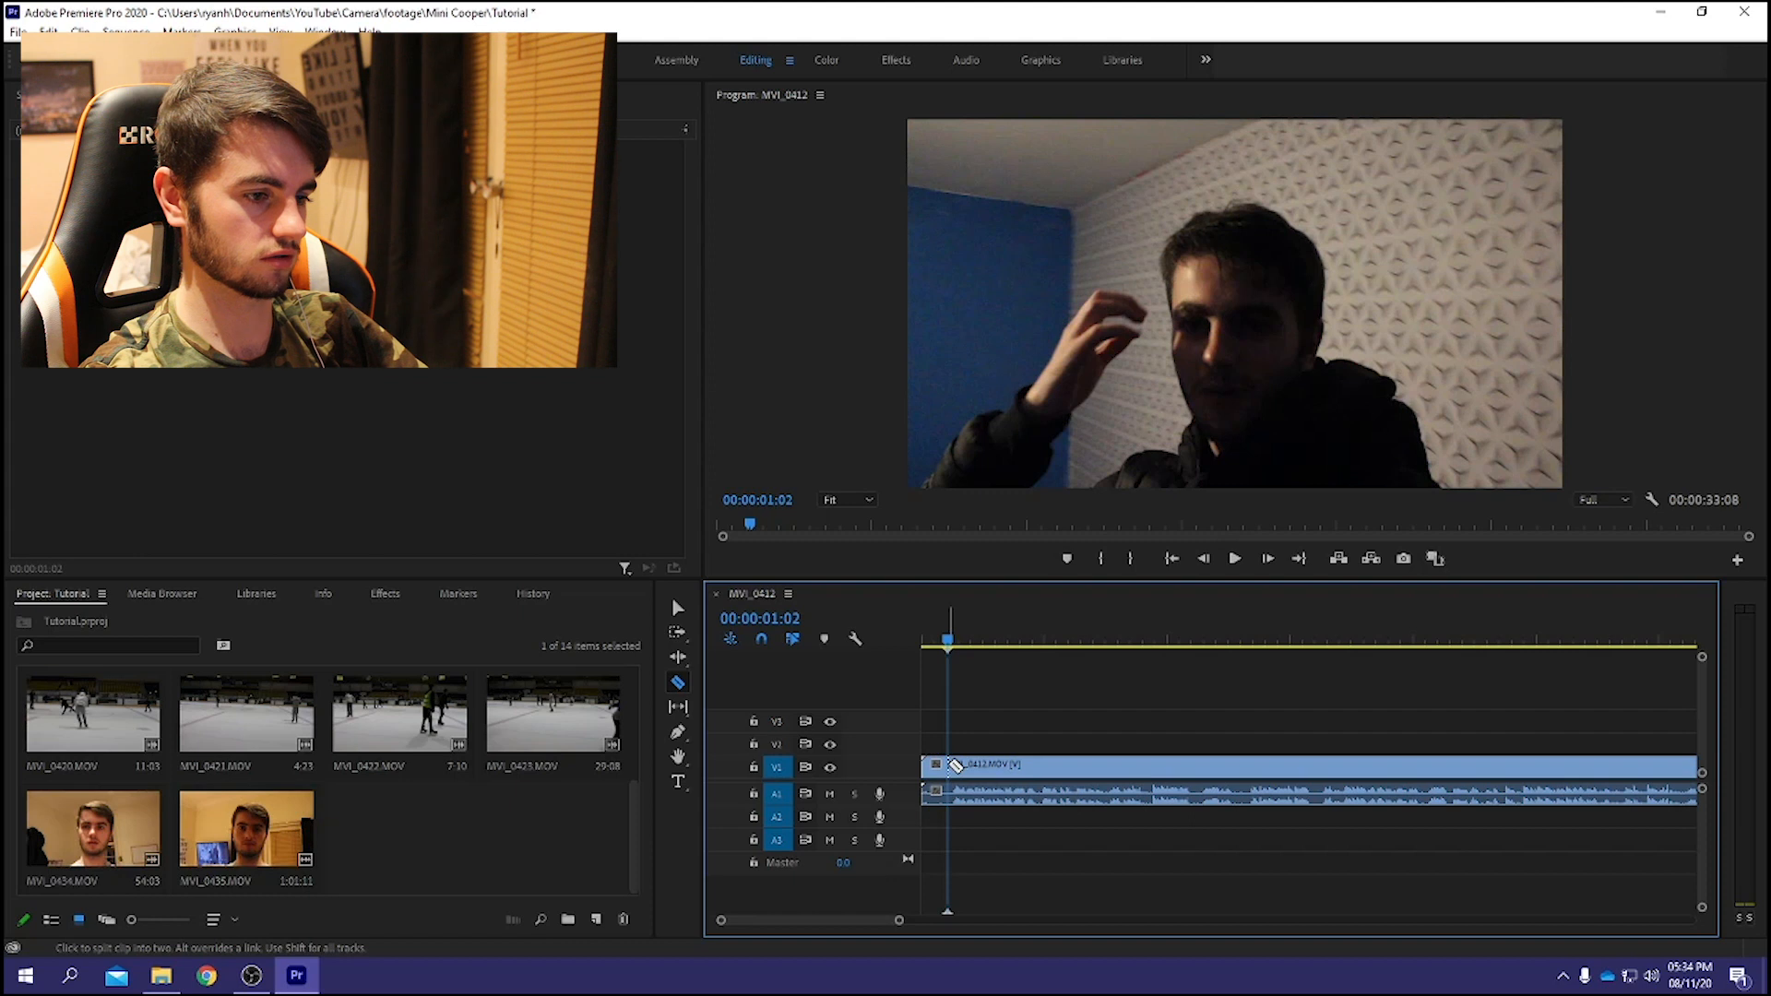
pyautogui.press('v')
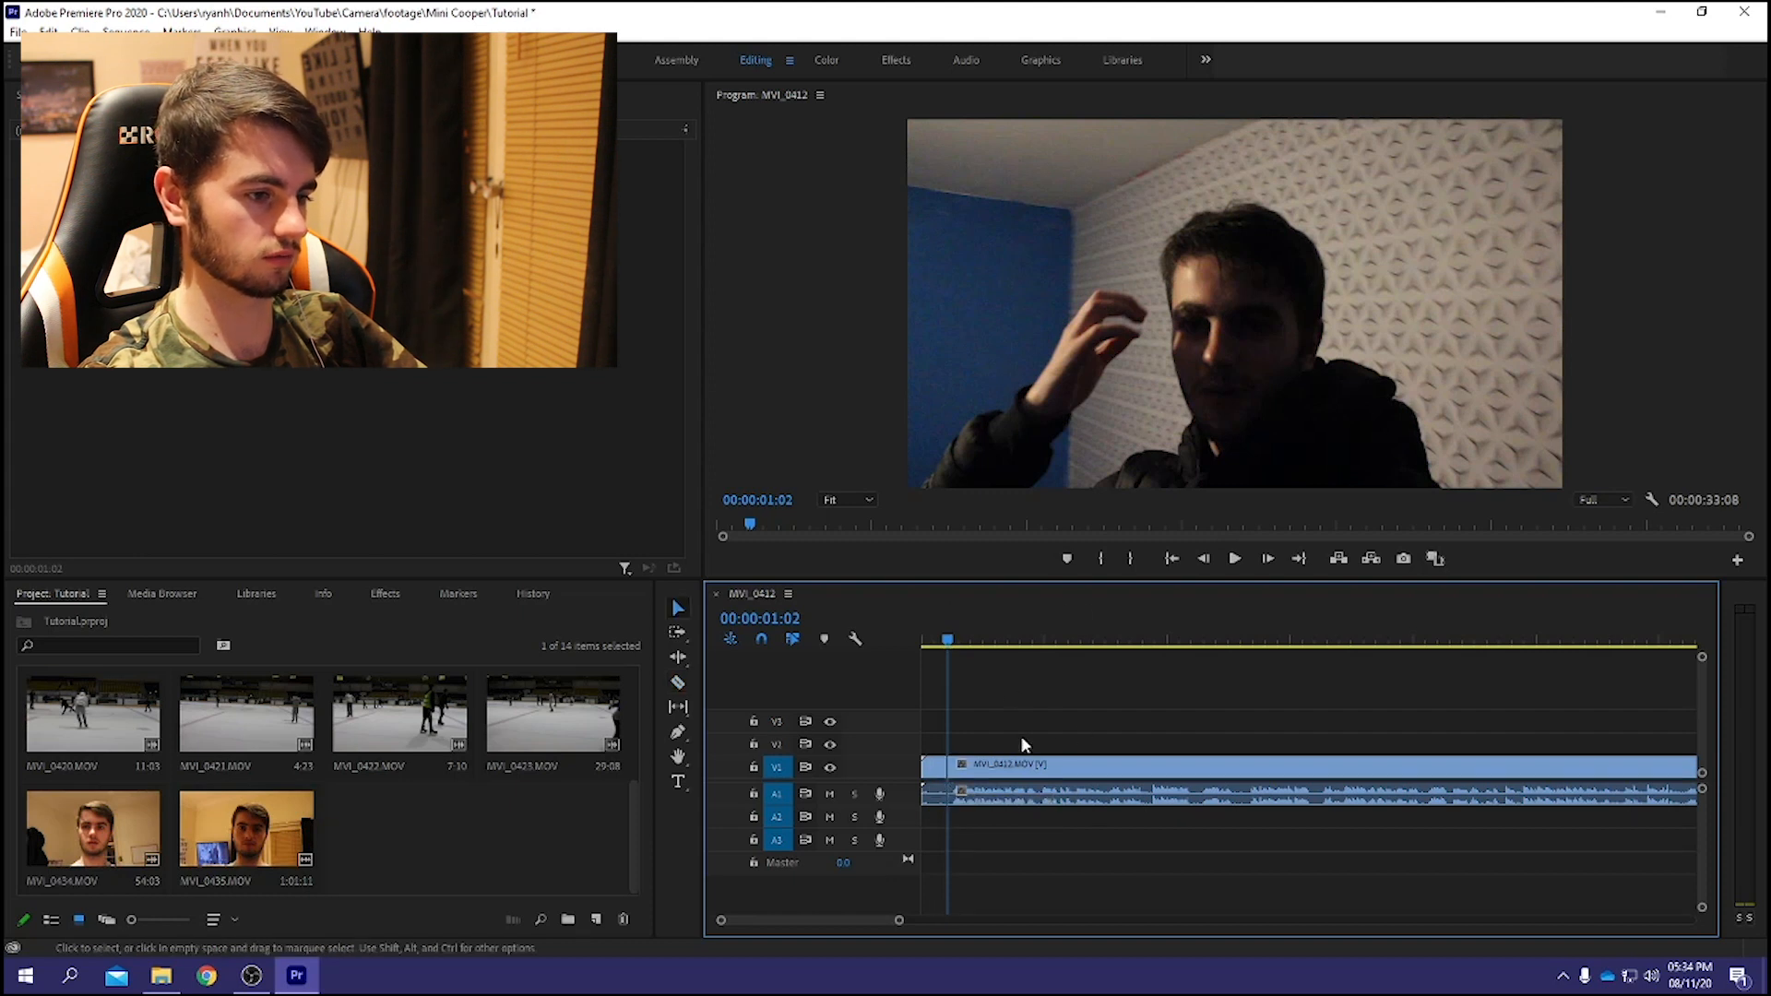
pyautogui.click(939, 773)
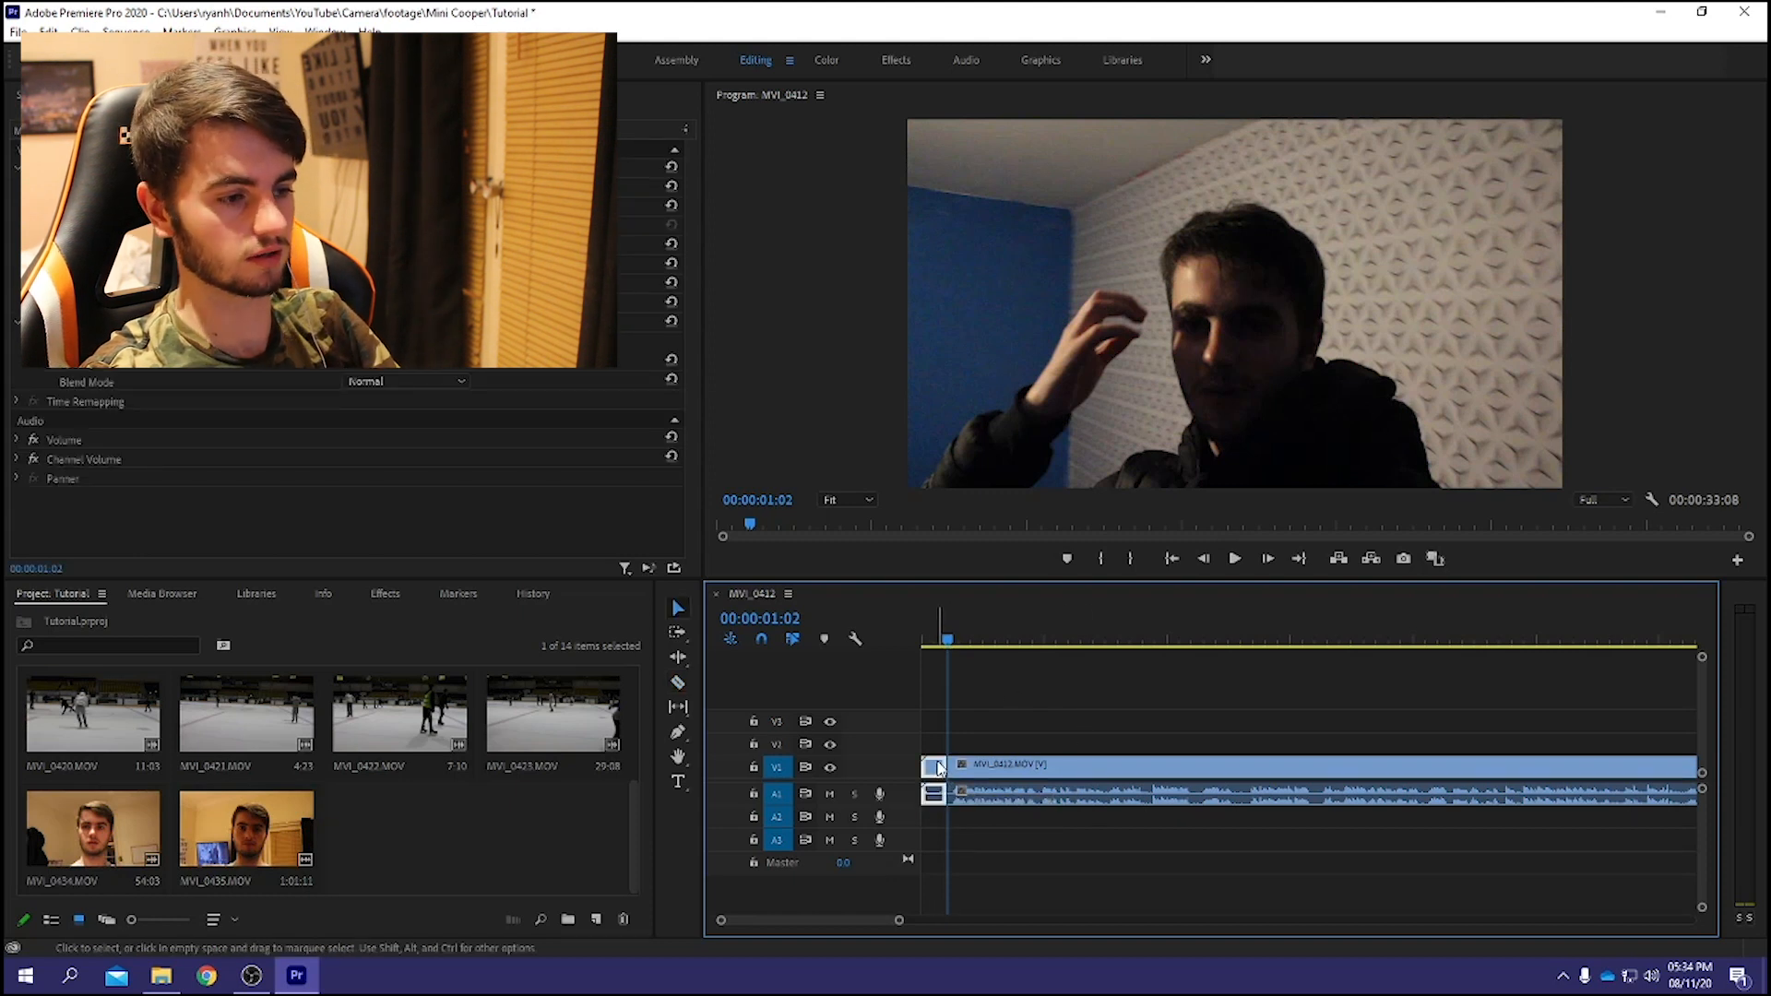
pyautogui.press('Delete')
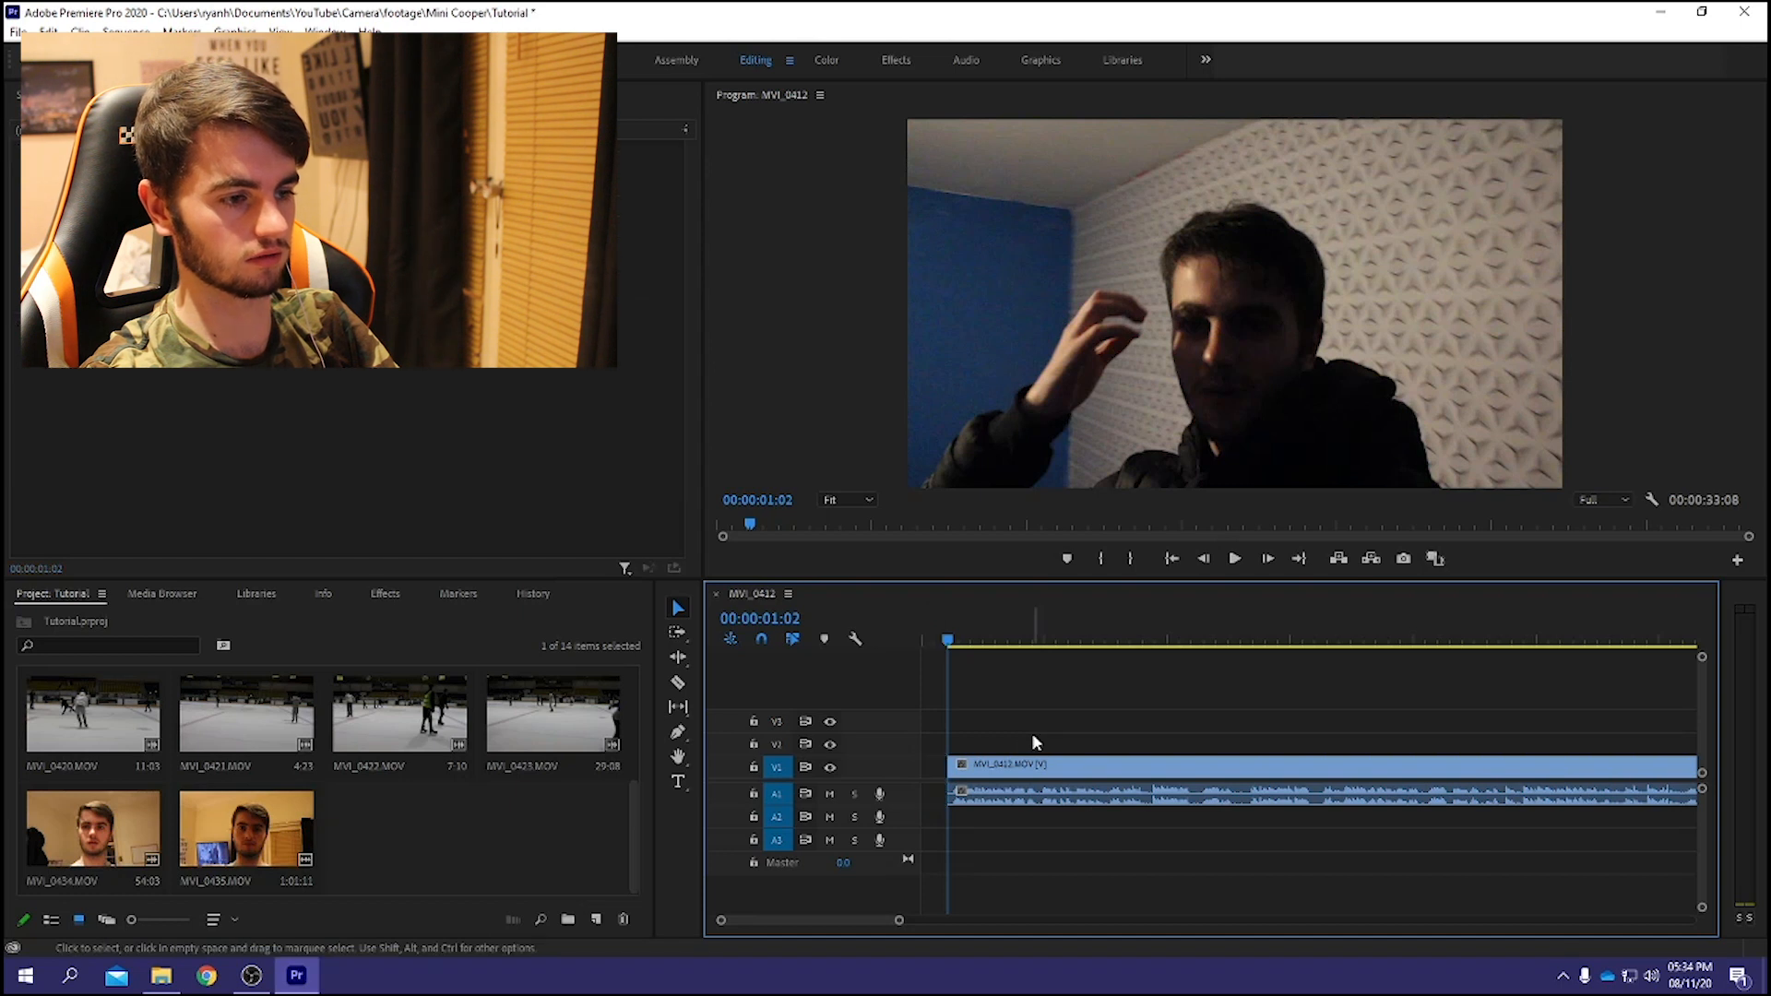
# Move the remaining MVI_0412.MOV clip to the start of the timeline and play the sequence from the beginning.
pyautogui.moveTo(1095, 770); pyautogui.dragTo(1062, 773)
pyautogui.click(1048, 738)
pyautogui.click(926, 644)
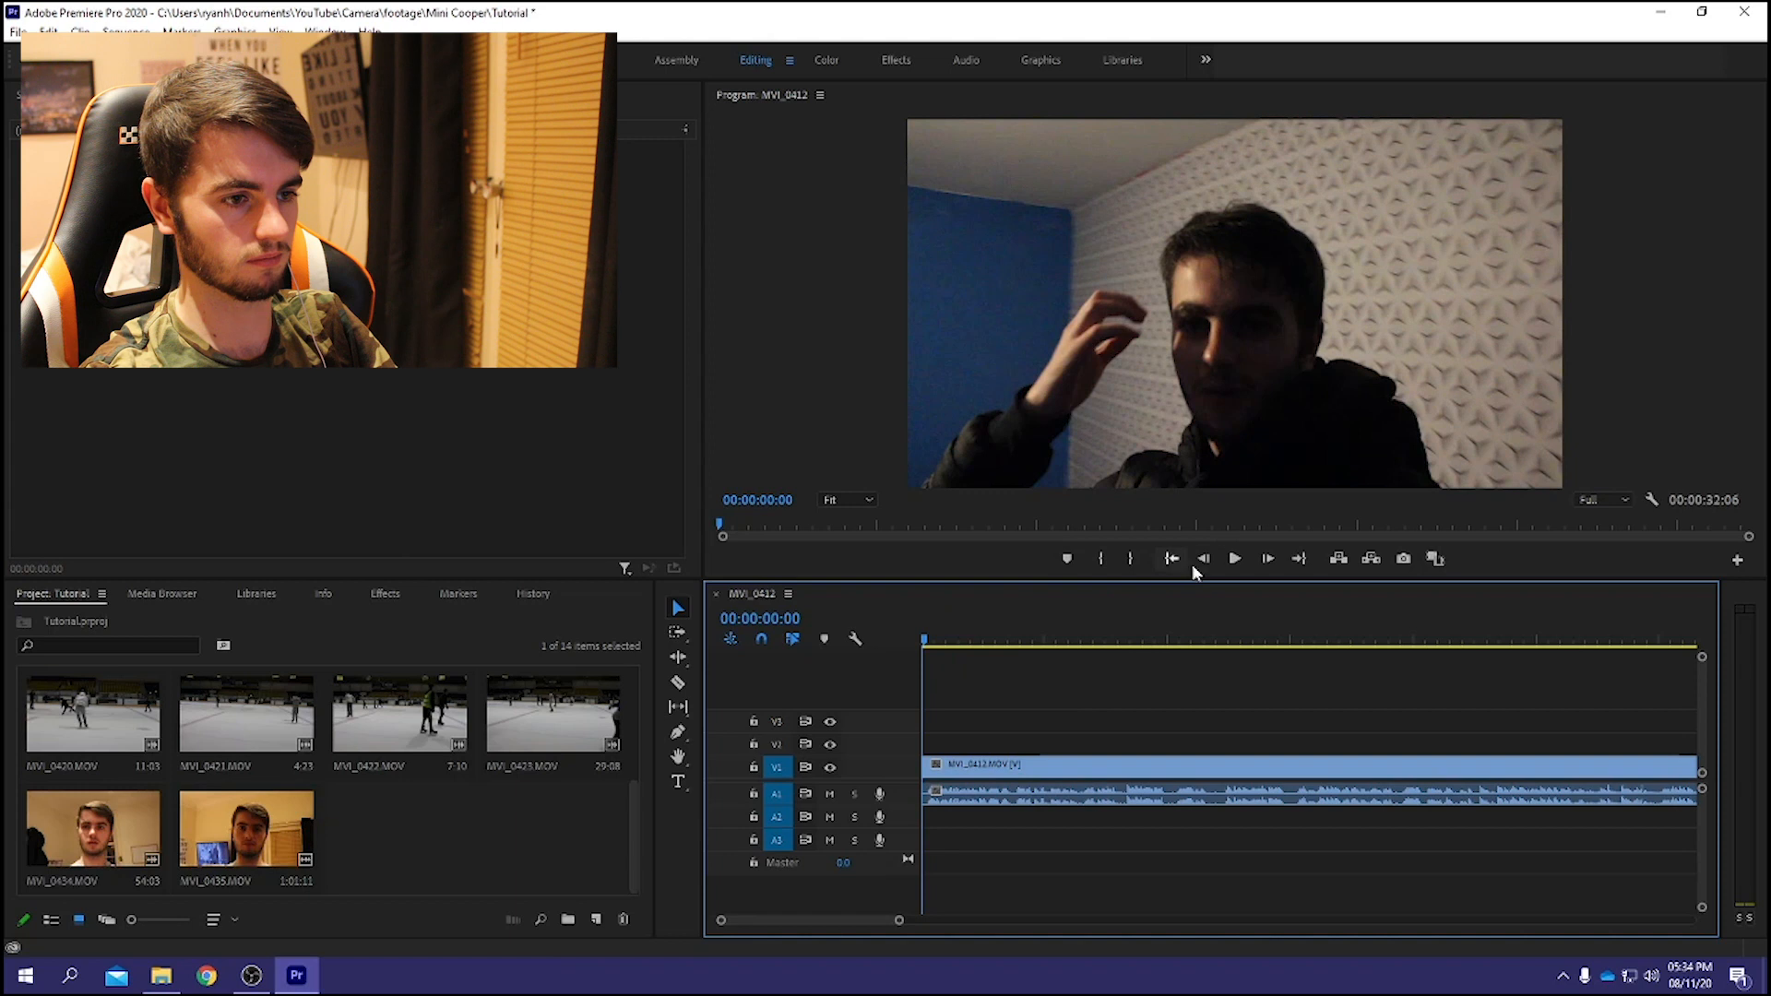
pyautogui.click(1234, 559)
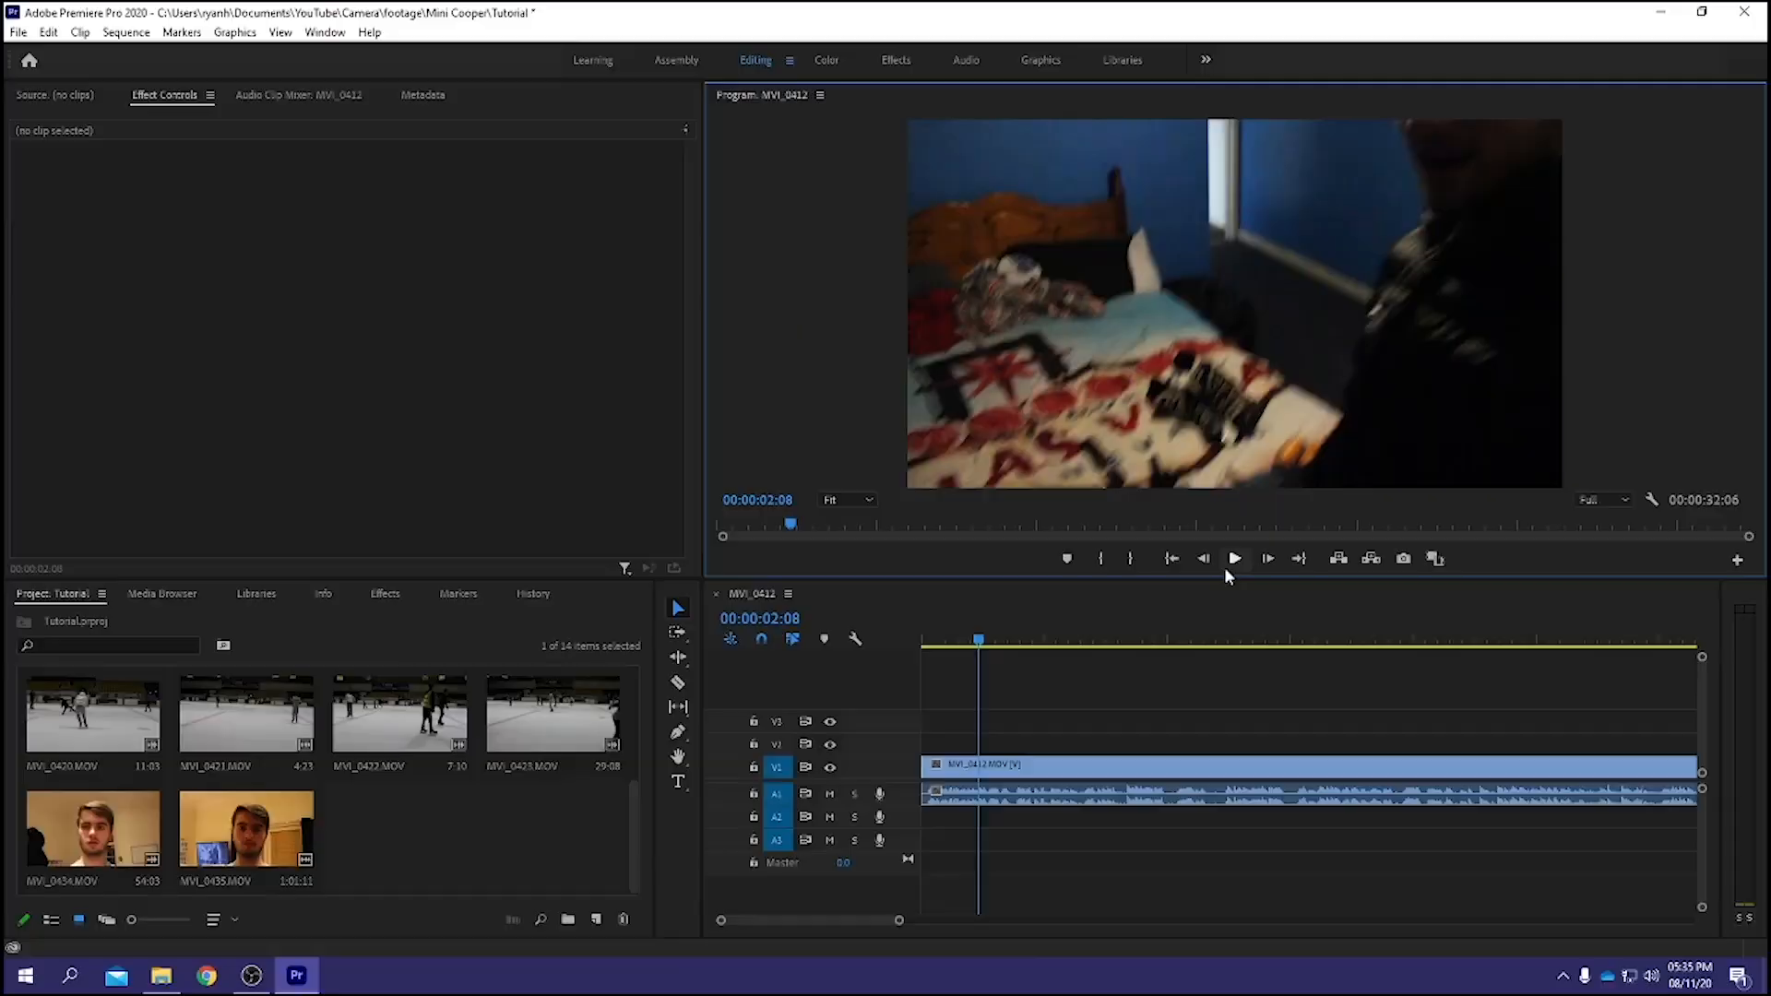
pyautogui.click(1235, 559)
pyautogui.click(1236, 559)
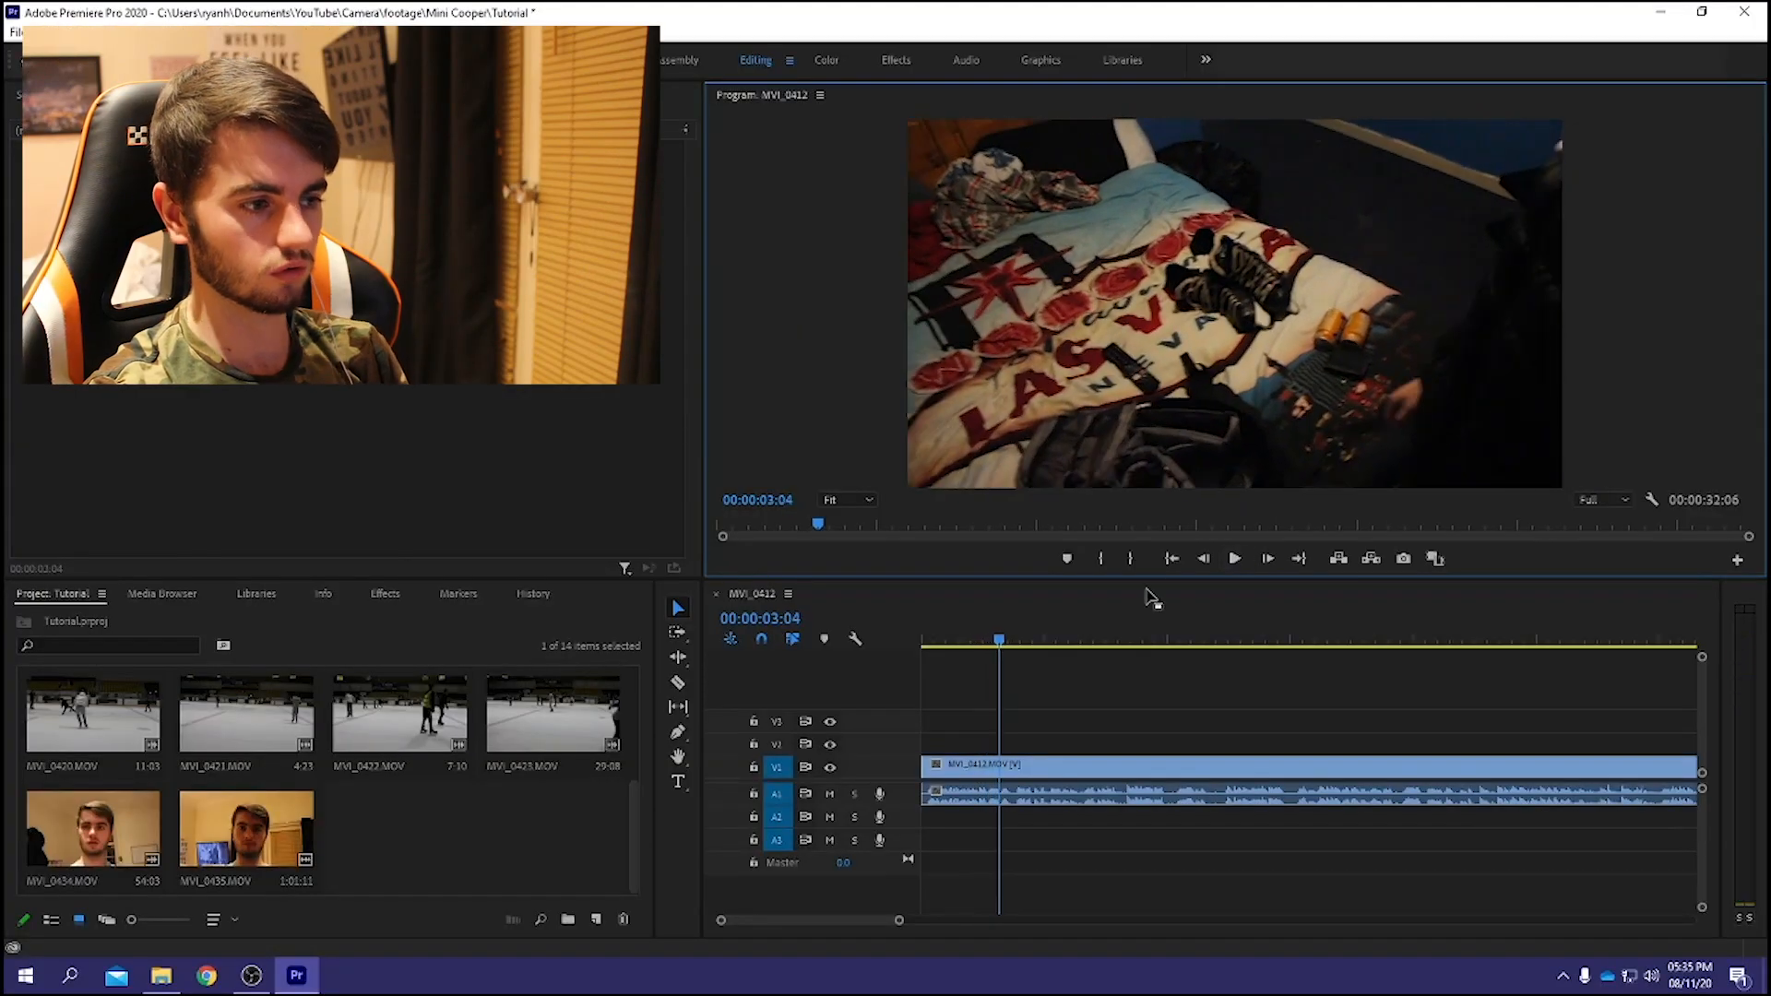
# Add MVI_0414.MOV to the timeline directly after the end of MVI_0412.MOV.
pyautogui.scroll(-3, 1120, 716)
pyautogui.scroll(2, 1265, 762)
pyautogui.scroll(1, 1267, 762)
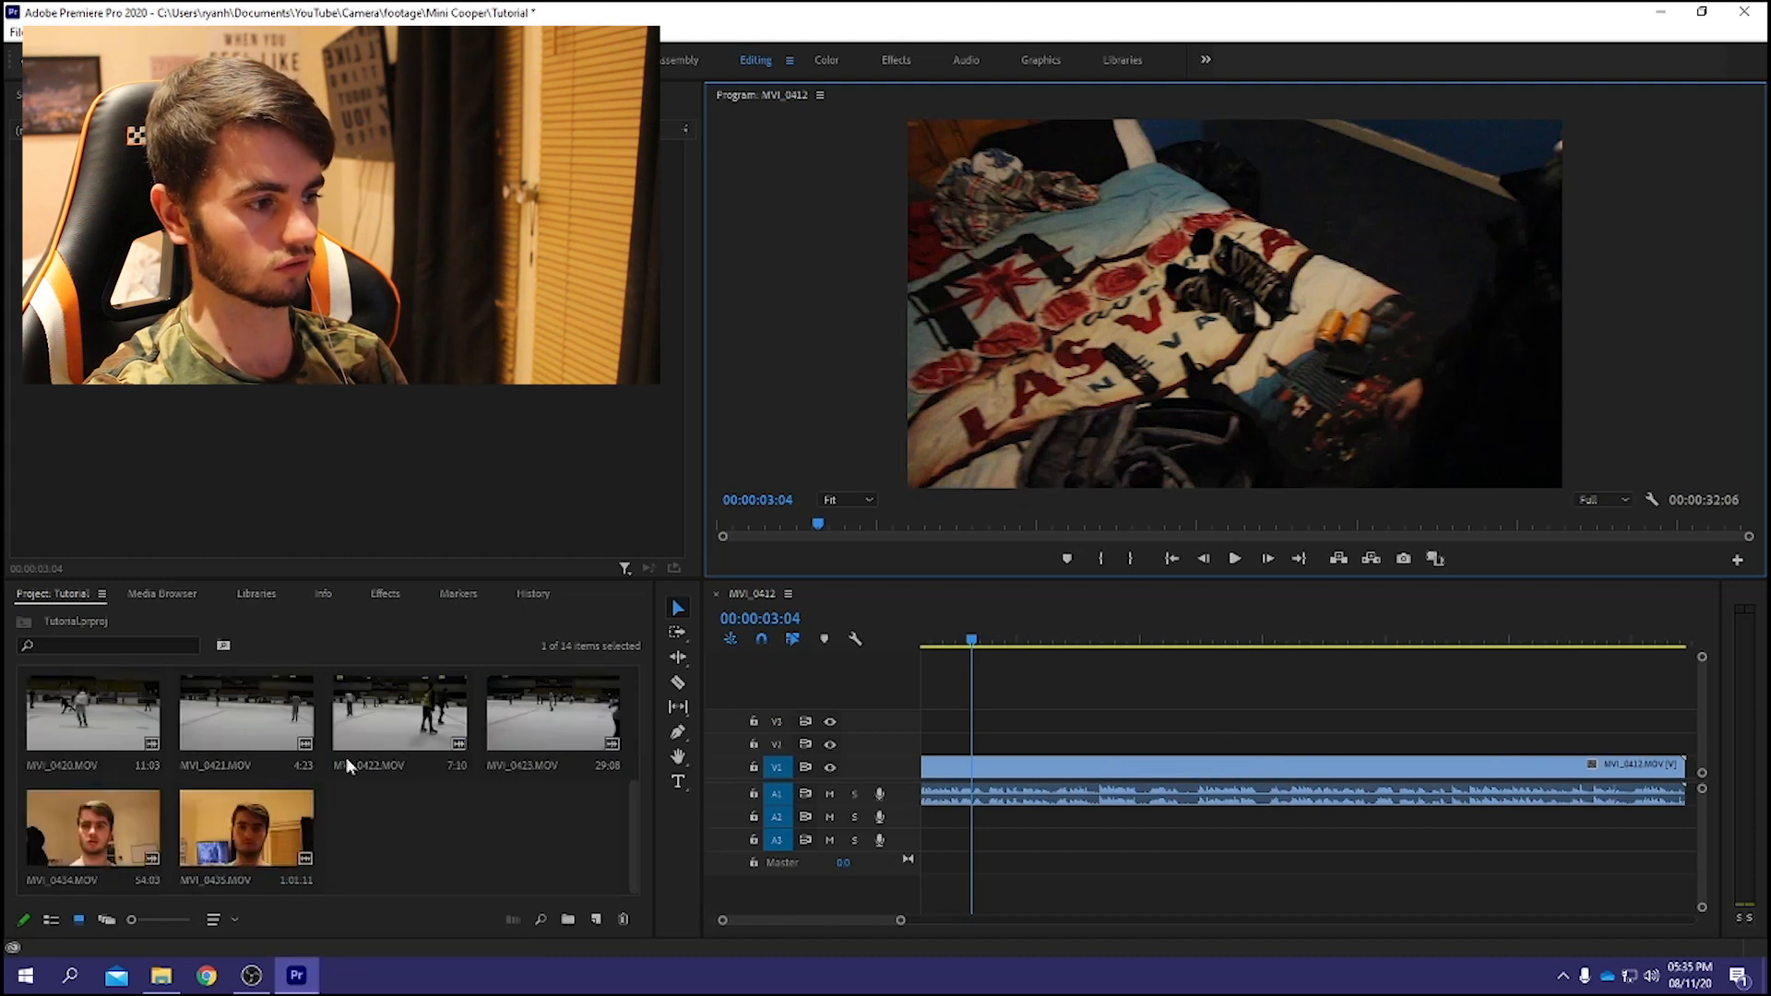
pyautogui.scroll(3, 341, 756)
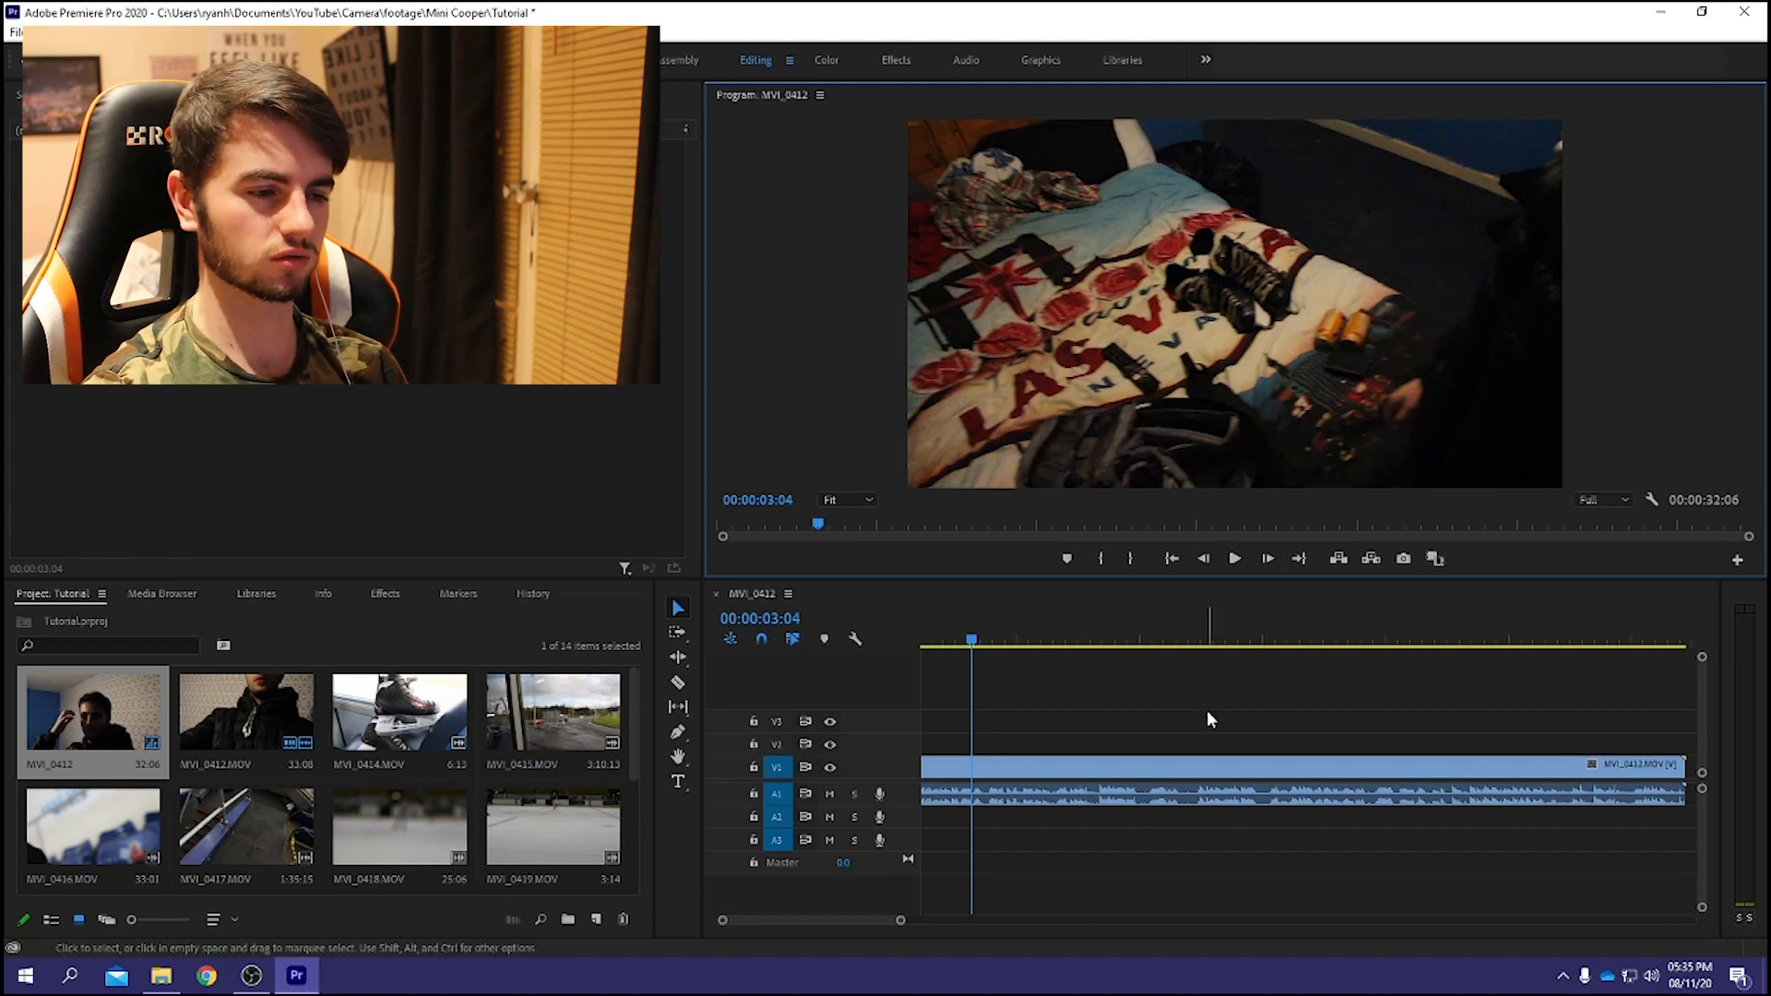
pyautogui.scroll(-3, 1135, 775)
pyautogui.scroll(-1, 1429, 754)
pyautogui.scroll(-2, 1262, 794)
pyautogui.scroll(5, 1223, 804)
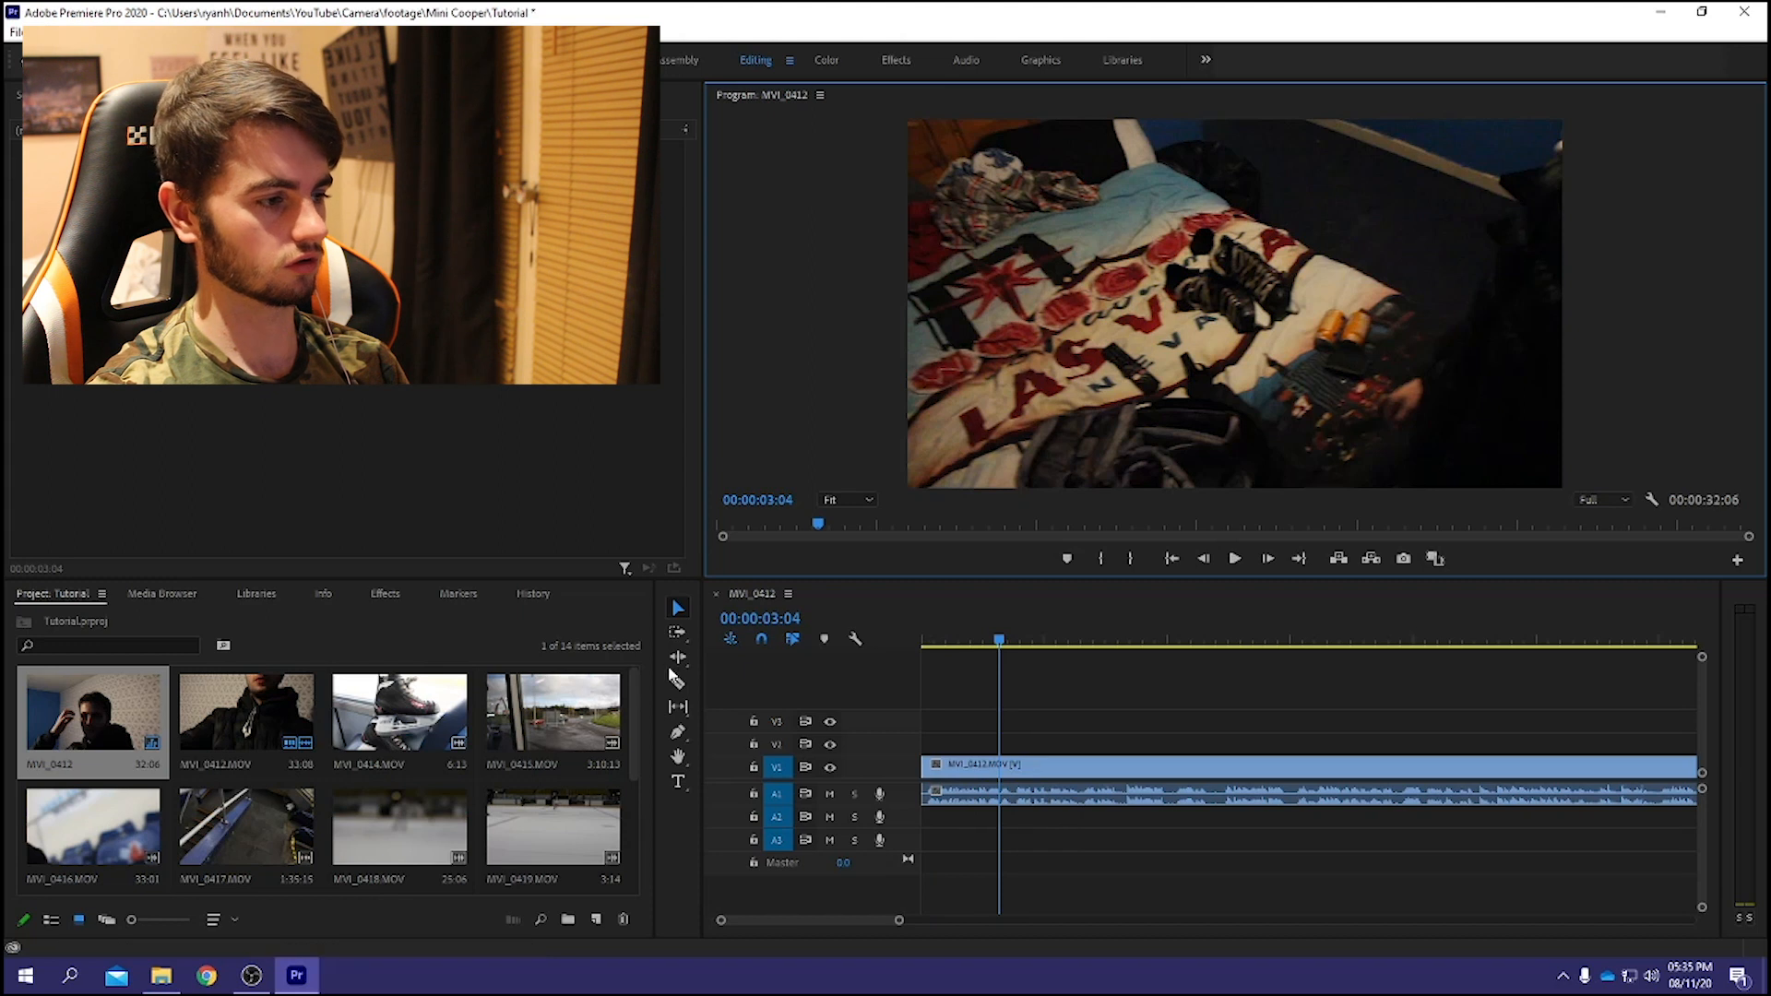
pyautogui.scroll(-5, 1010, 742)
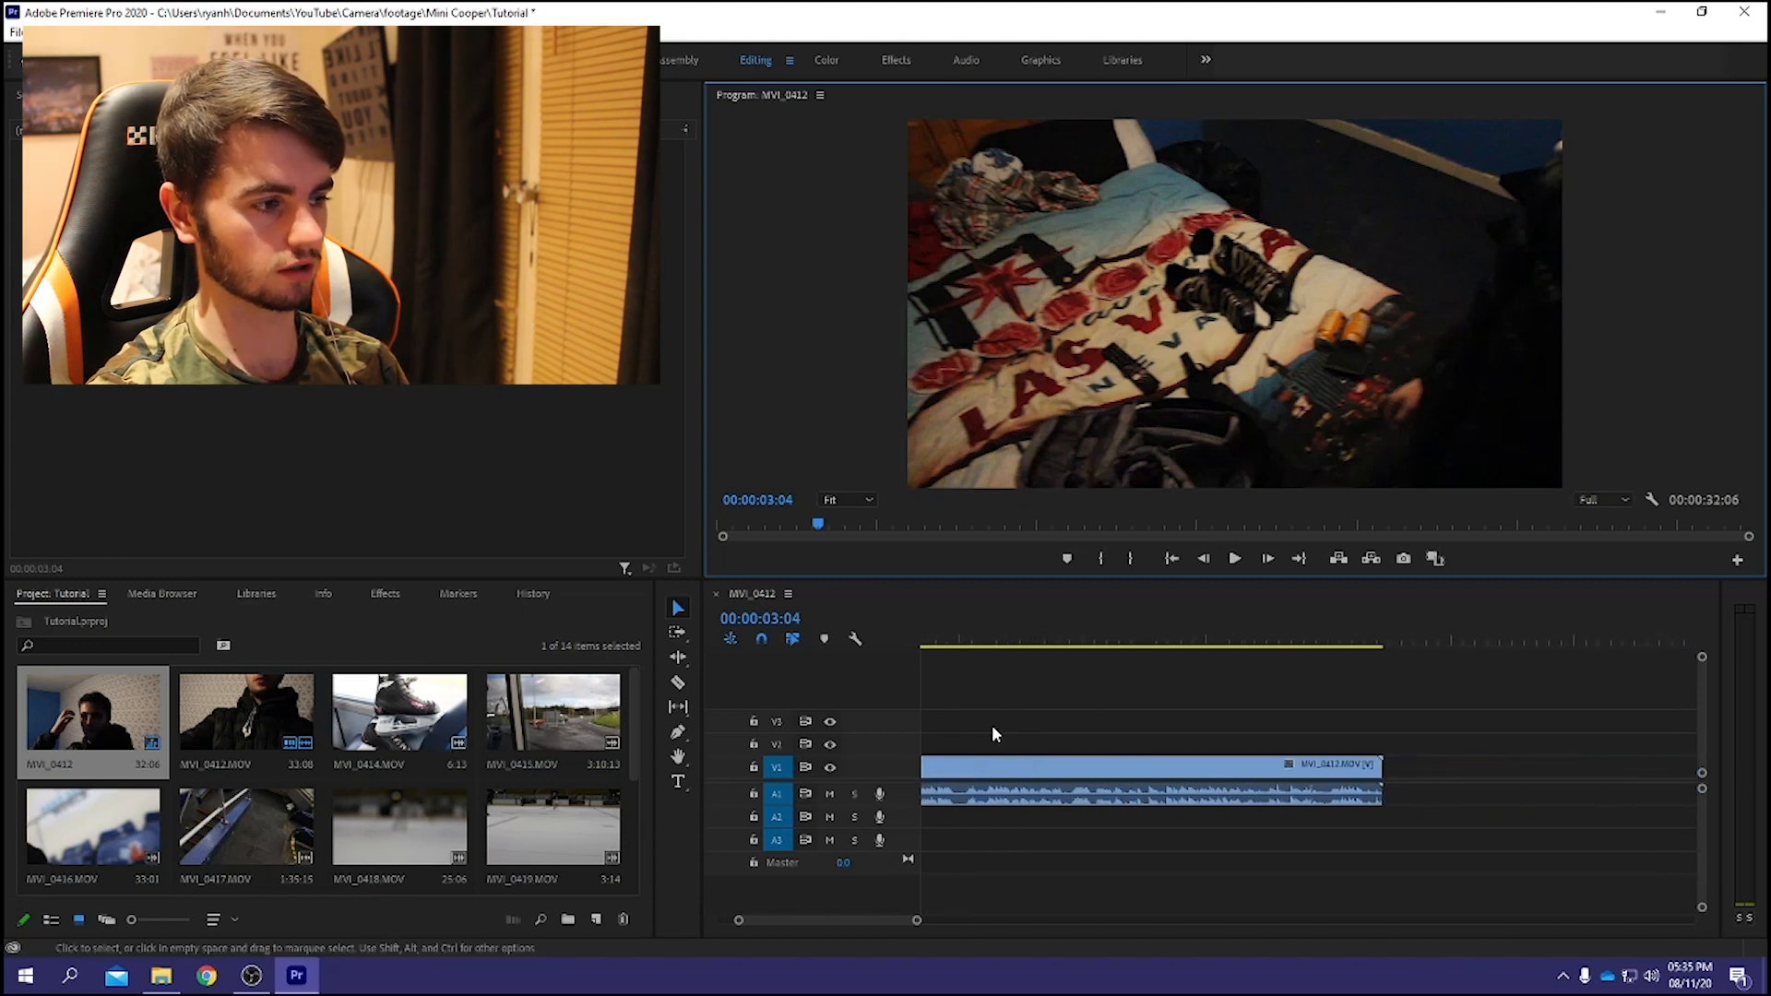
pyautogui.moveTo(446, 709); pyautogui.dragTo(1384, 800)
# Play the sequence from 00:00:32:05 to check the cut from MVI_0412.MOV into MVI_0414.MOV.
pyautogui.moveTo(1384, 642)
pyautogui.mouseDown()
pyautogui.moveTo(1360, 642)
pyautogui.moveTo(1386, 650)
pyautogui.mouseUp()
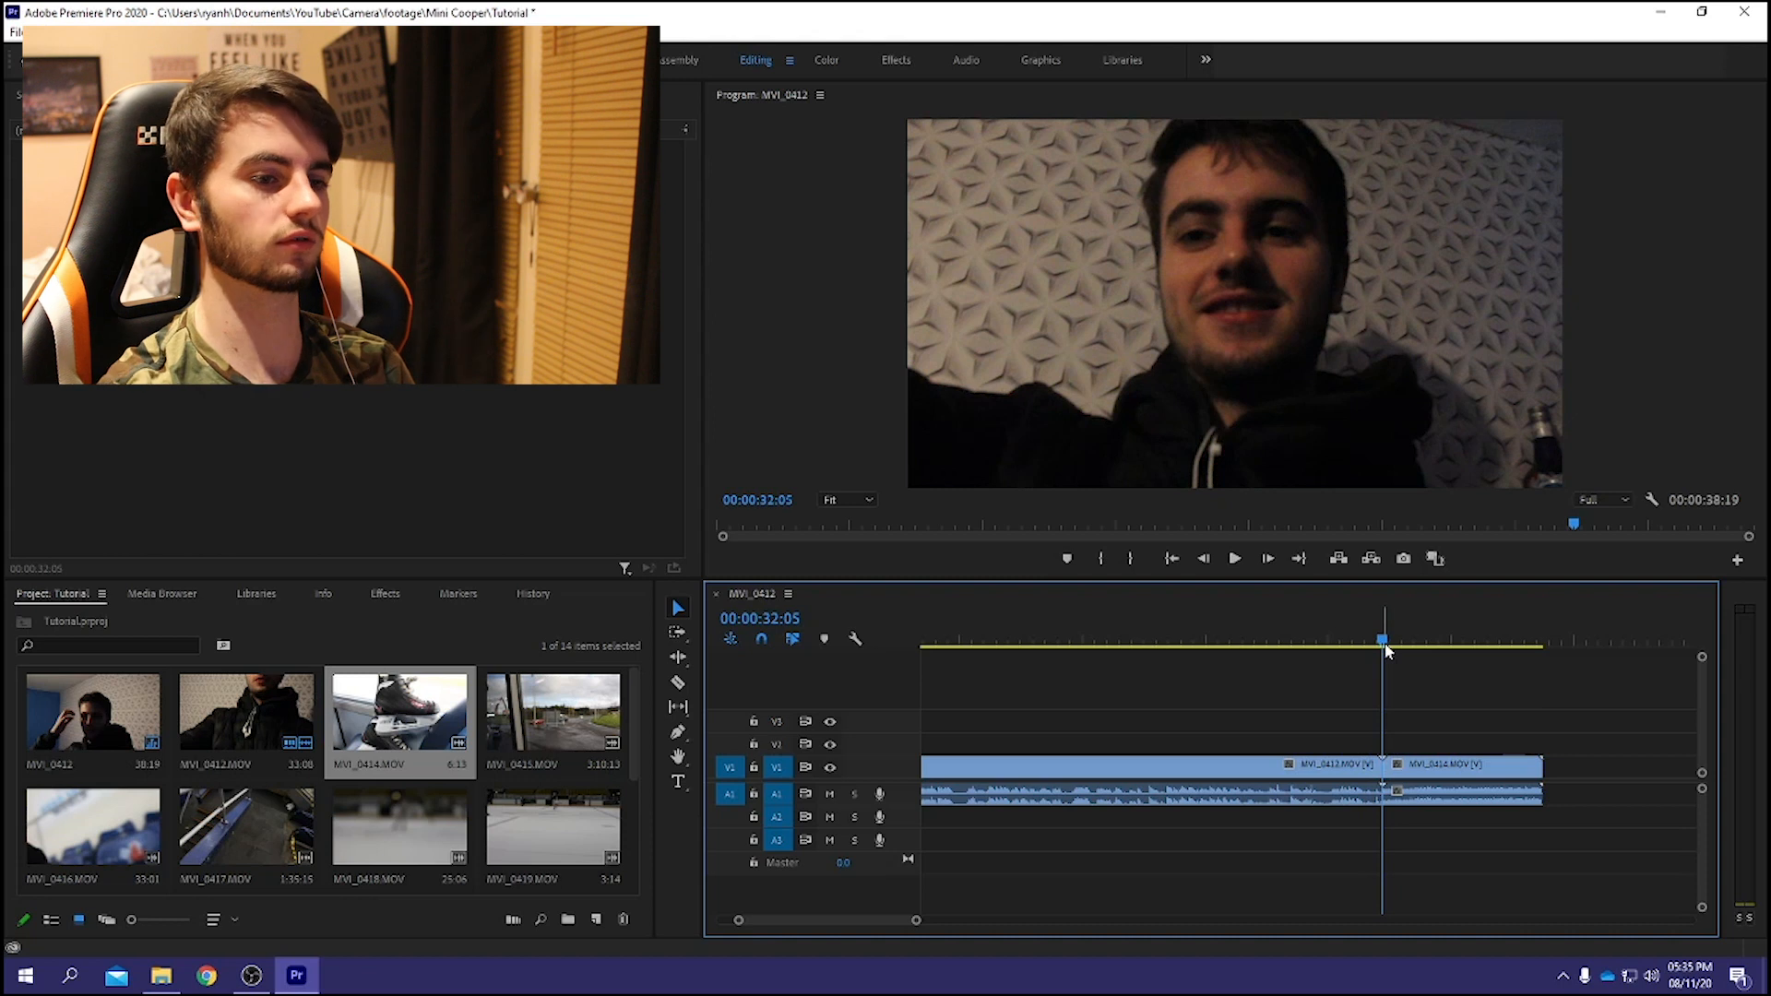
pyautogui.click(1232, 561)
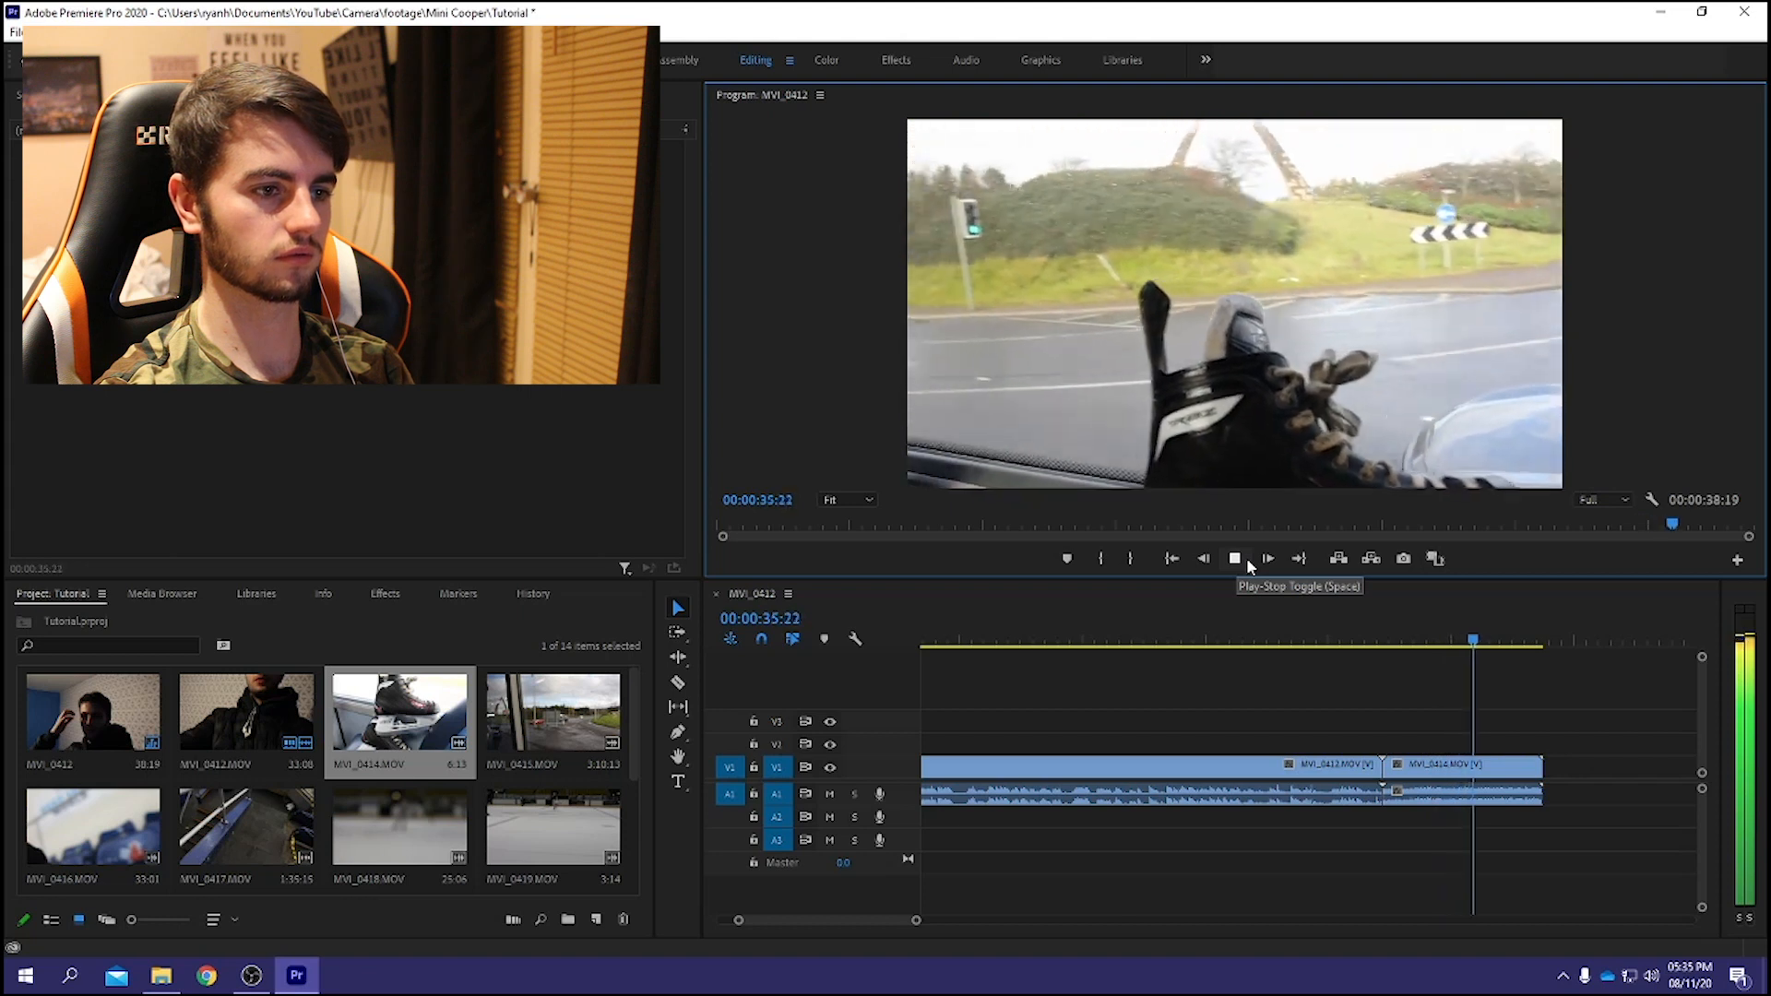
pyautogui.click(1240, 560)
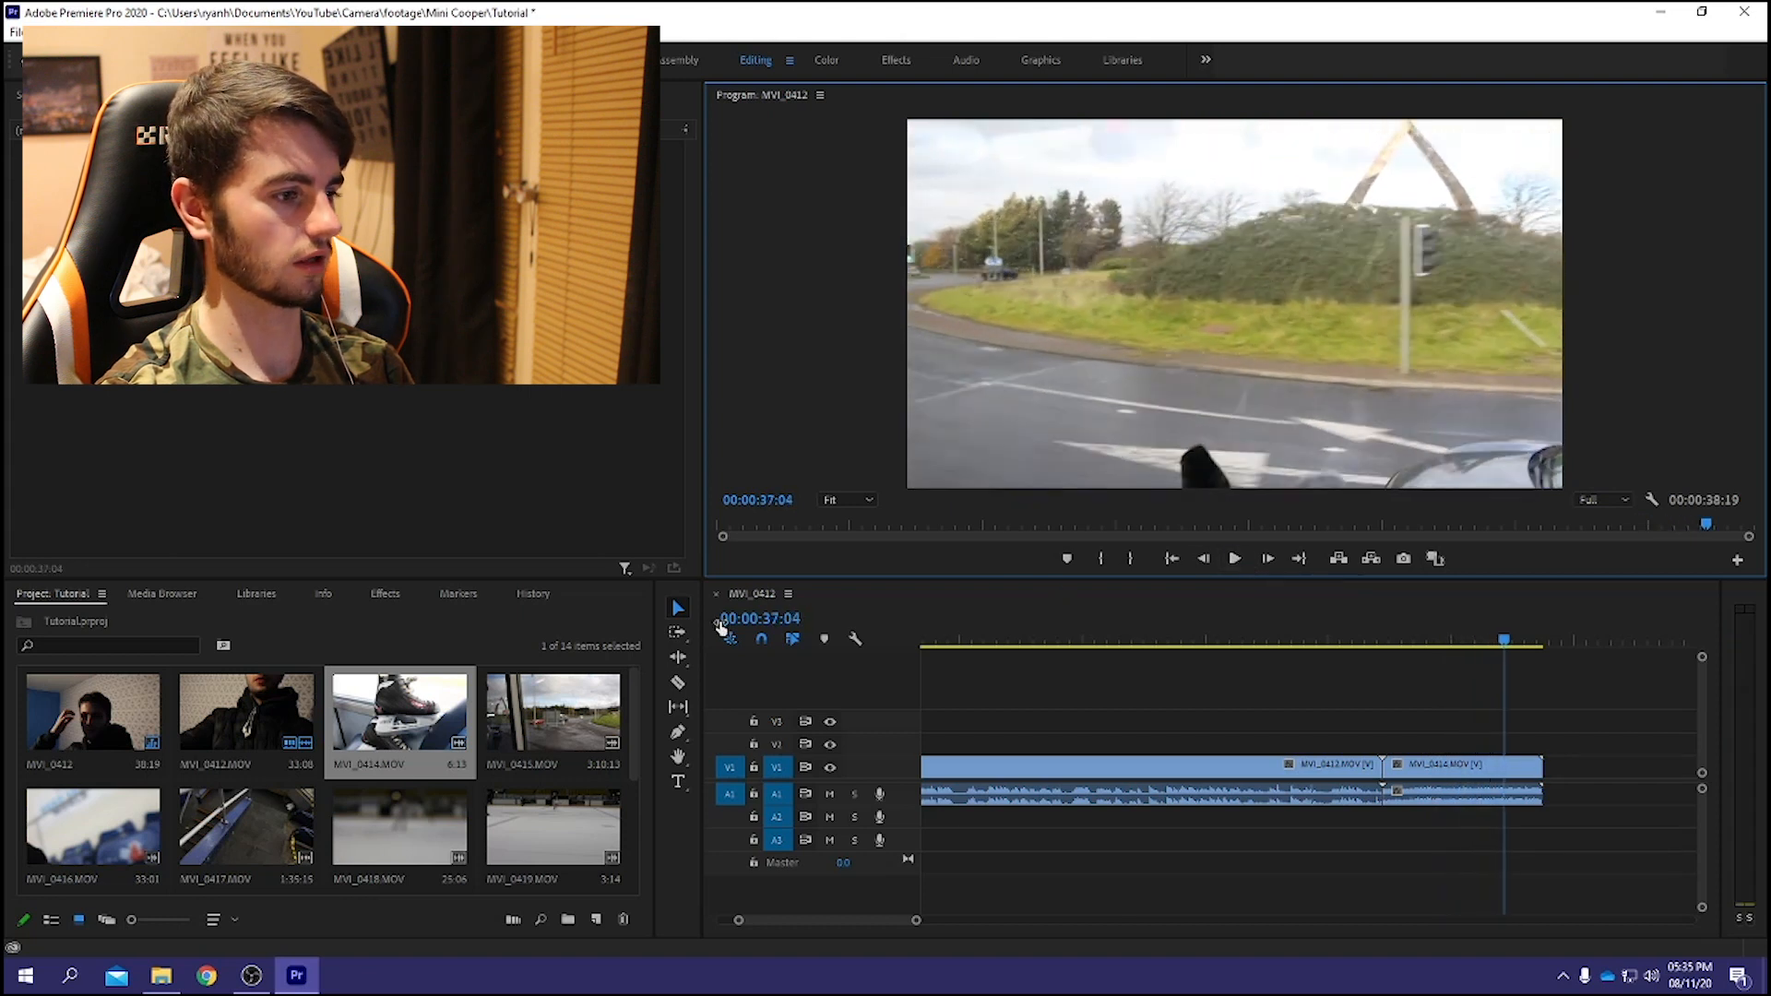
# Add MVI_0415.MOV directly after MVI_0414.MOV and play across the cut between them.
pyautogui.moveTo(509, 693); pyautogui.dragTo(1571, 789)
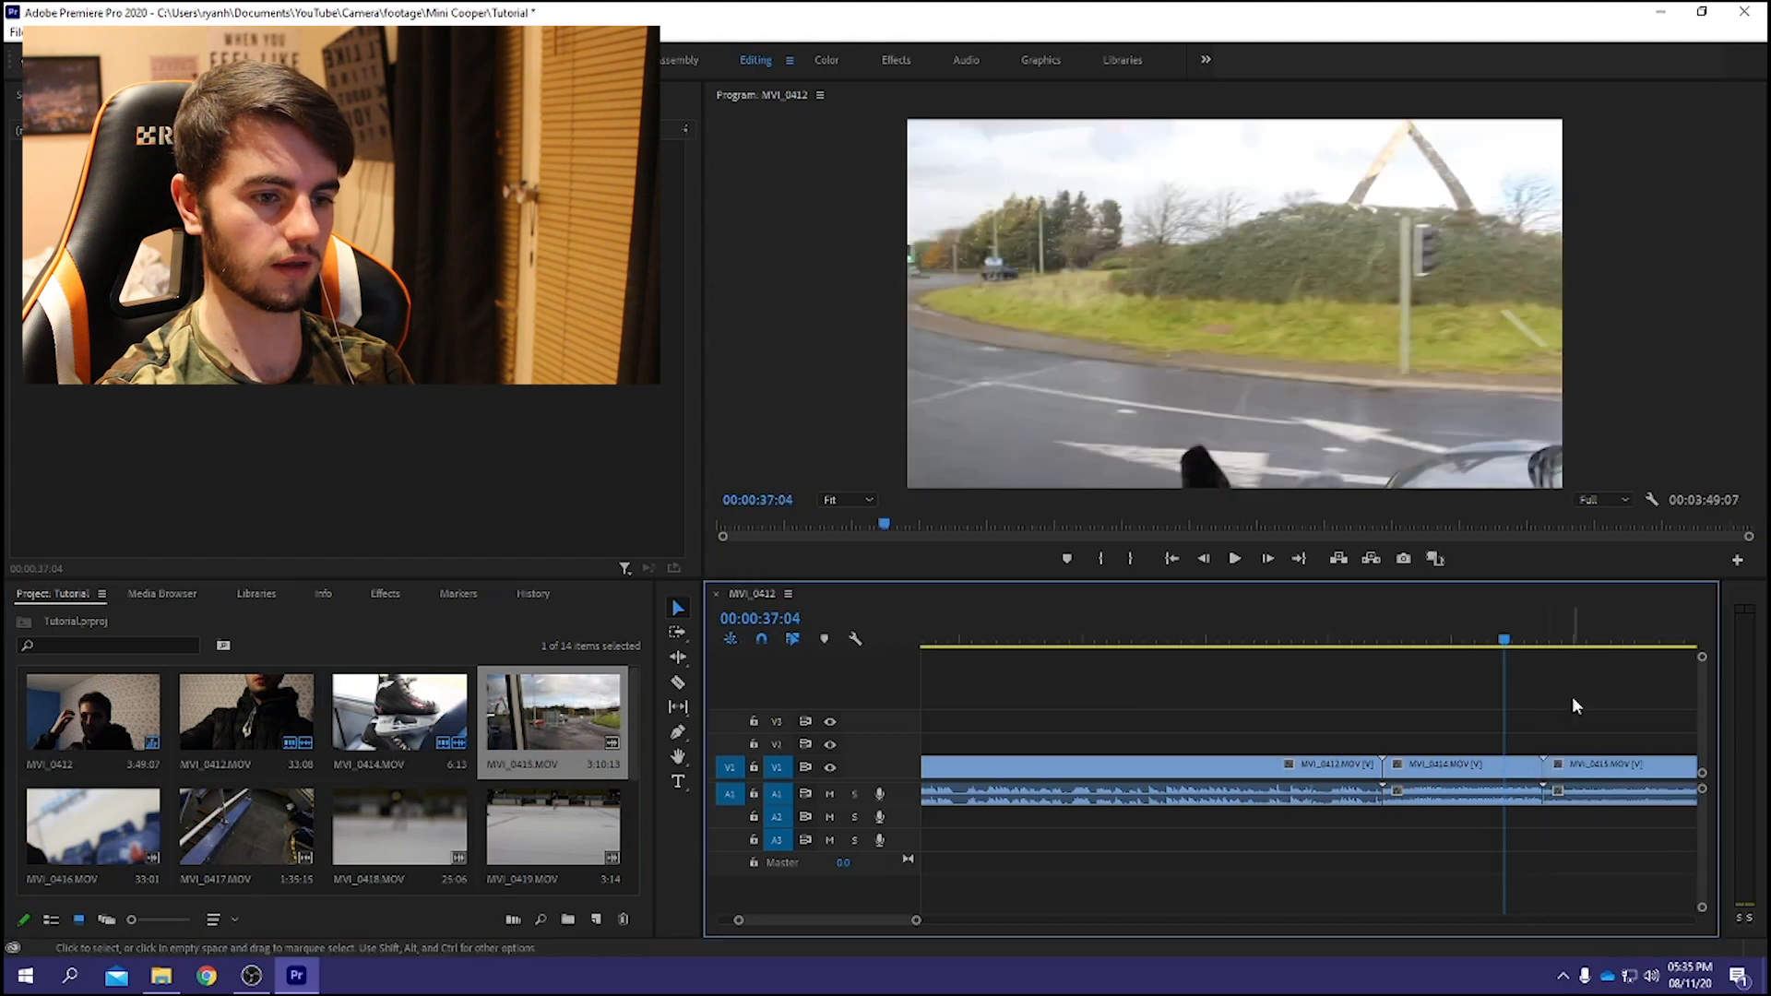
pyautogui.click(1437, 772)
pyautogui.click(1431, 699)
pyautogui.click(1235, 558)
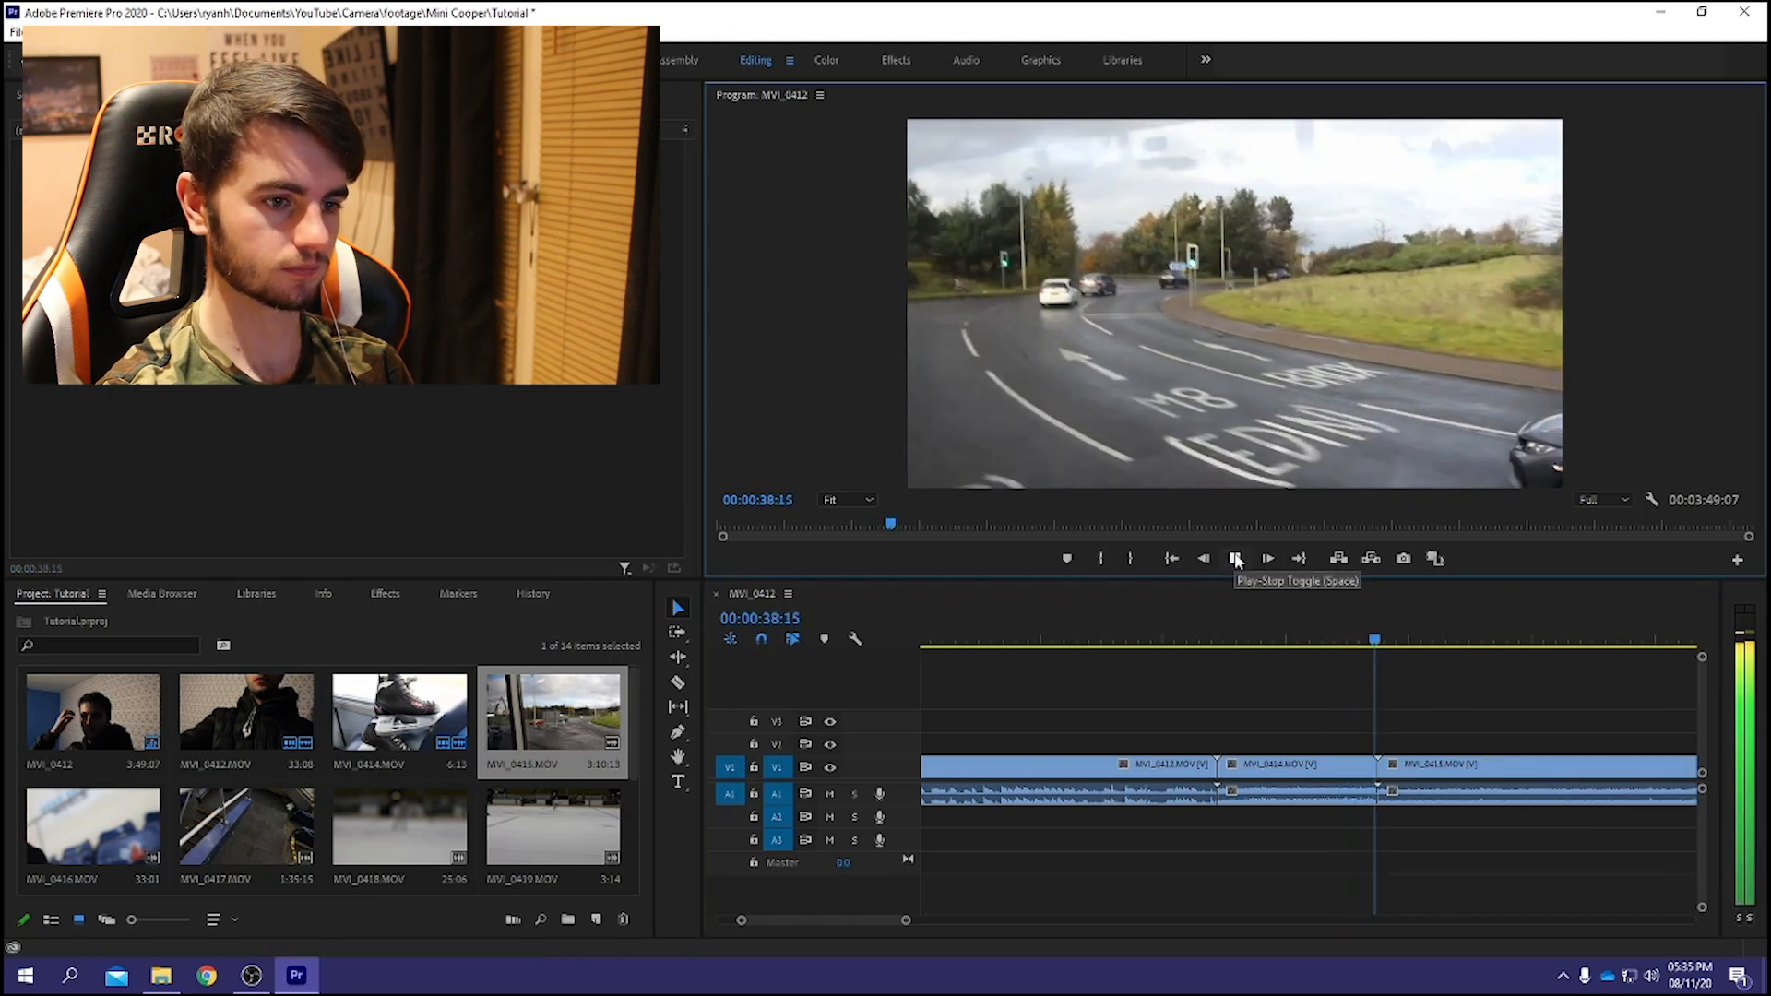
pyautogui.click(1235, 558)
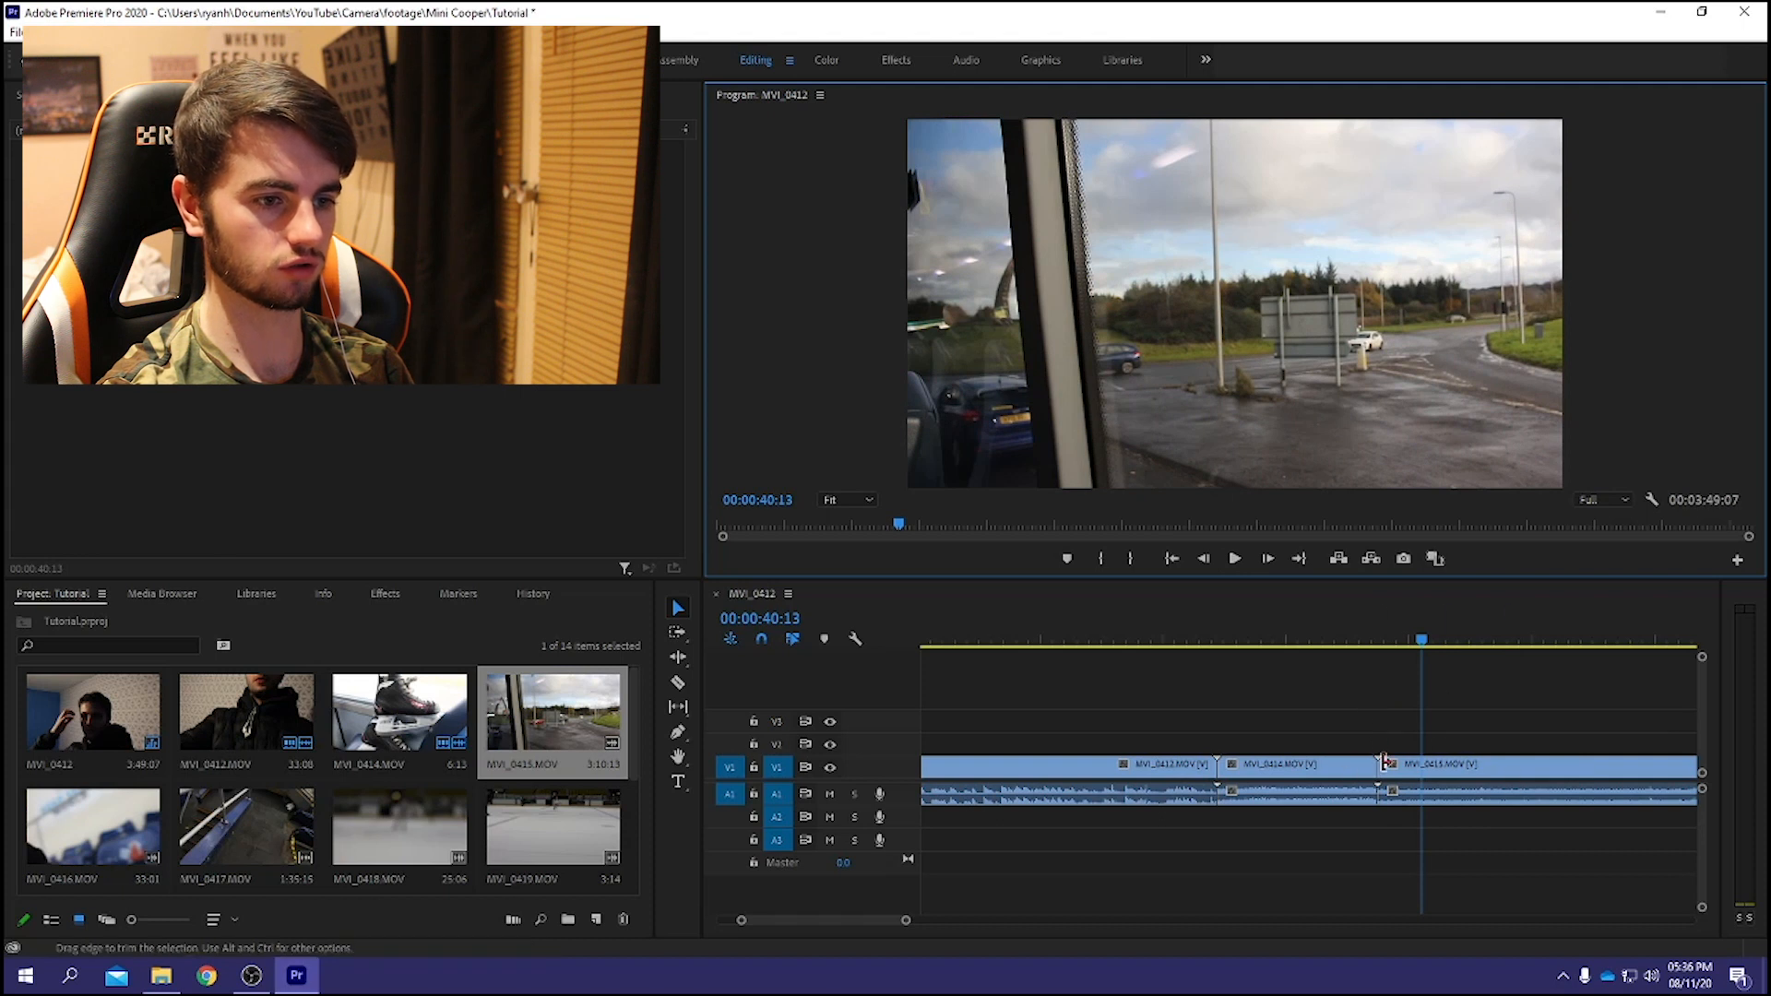
# Examine the cut between MVI_0414.MOV and MVI_0415.MOV up close in the timeline.
pyautogui.moveTo(905, 920); pyautogui.dragTo(789, 920)
pyautogui.scroll(5, 1111, 810)
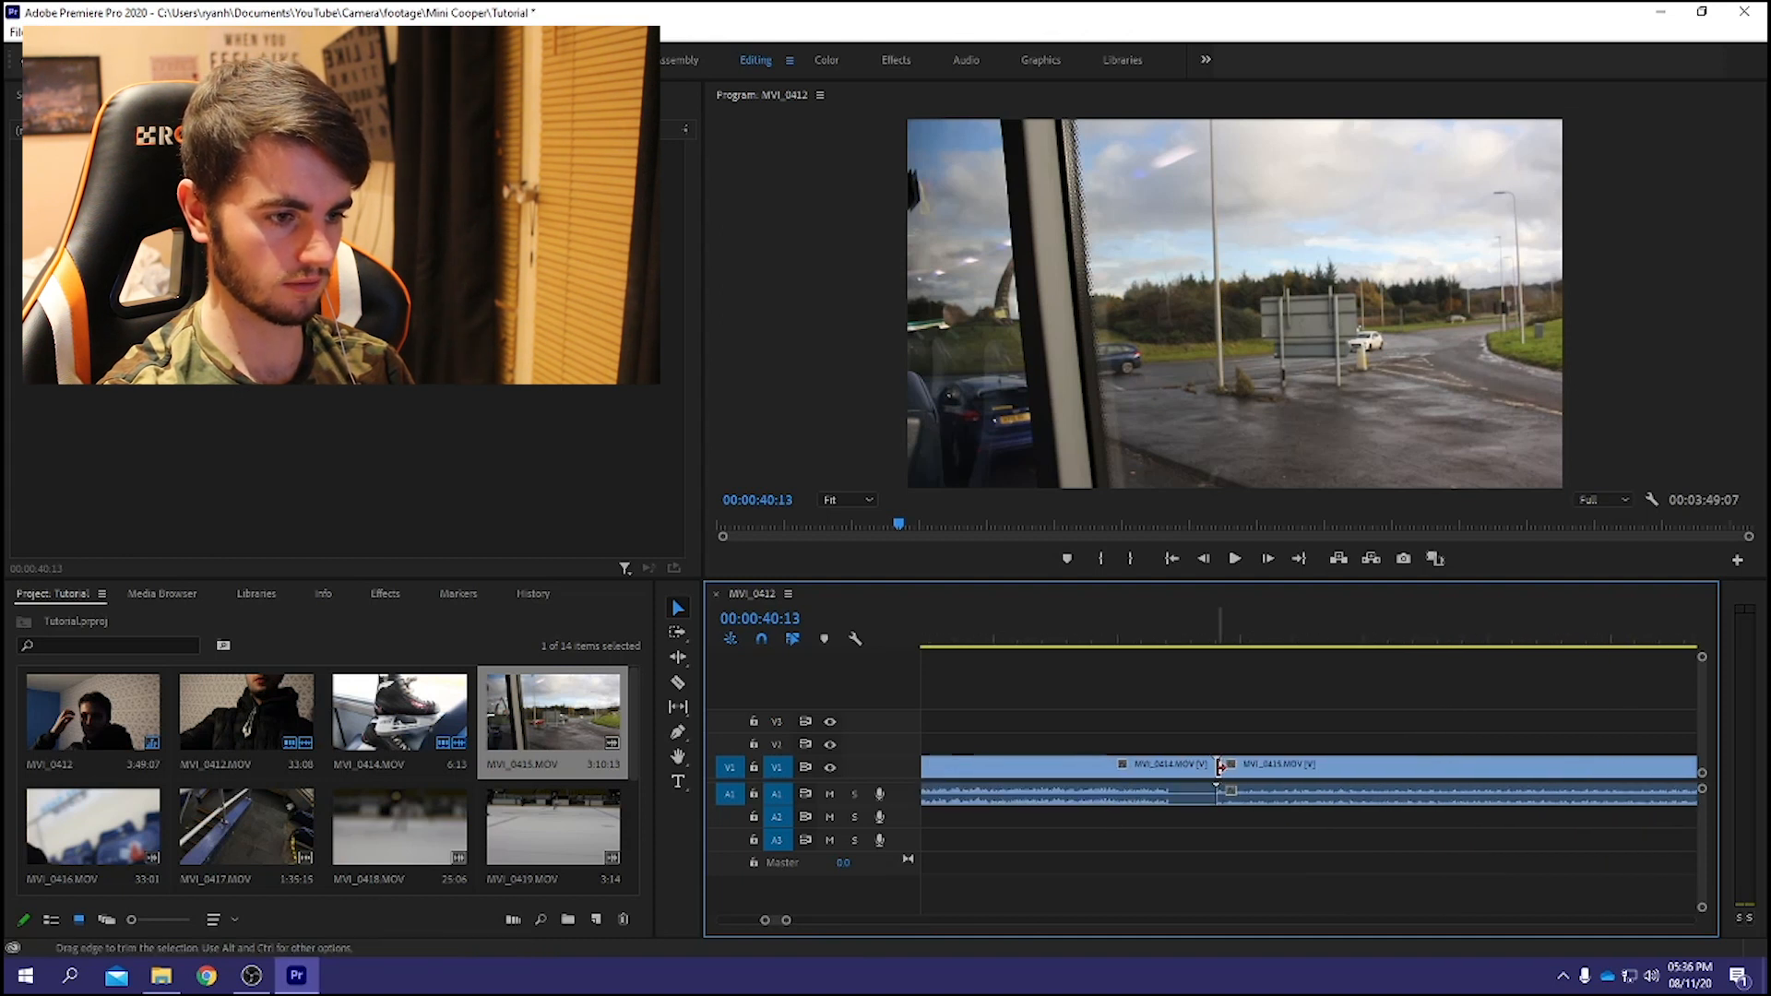
pyautogui.moveTo(1312, 780); pyautogui.dragTo(1273, 715)
pyautogui.click(1273, 716)
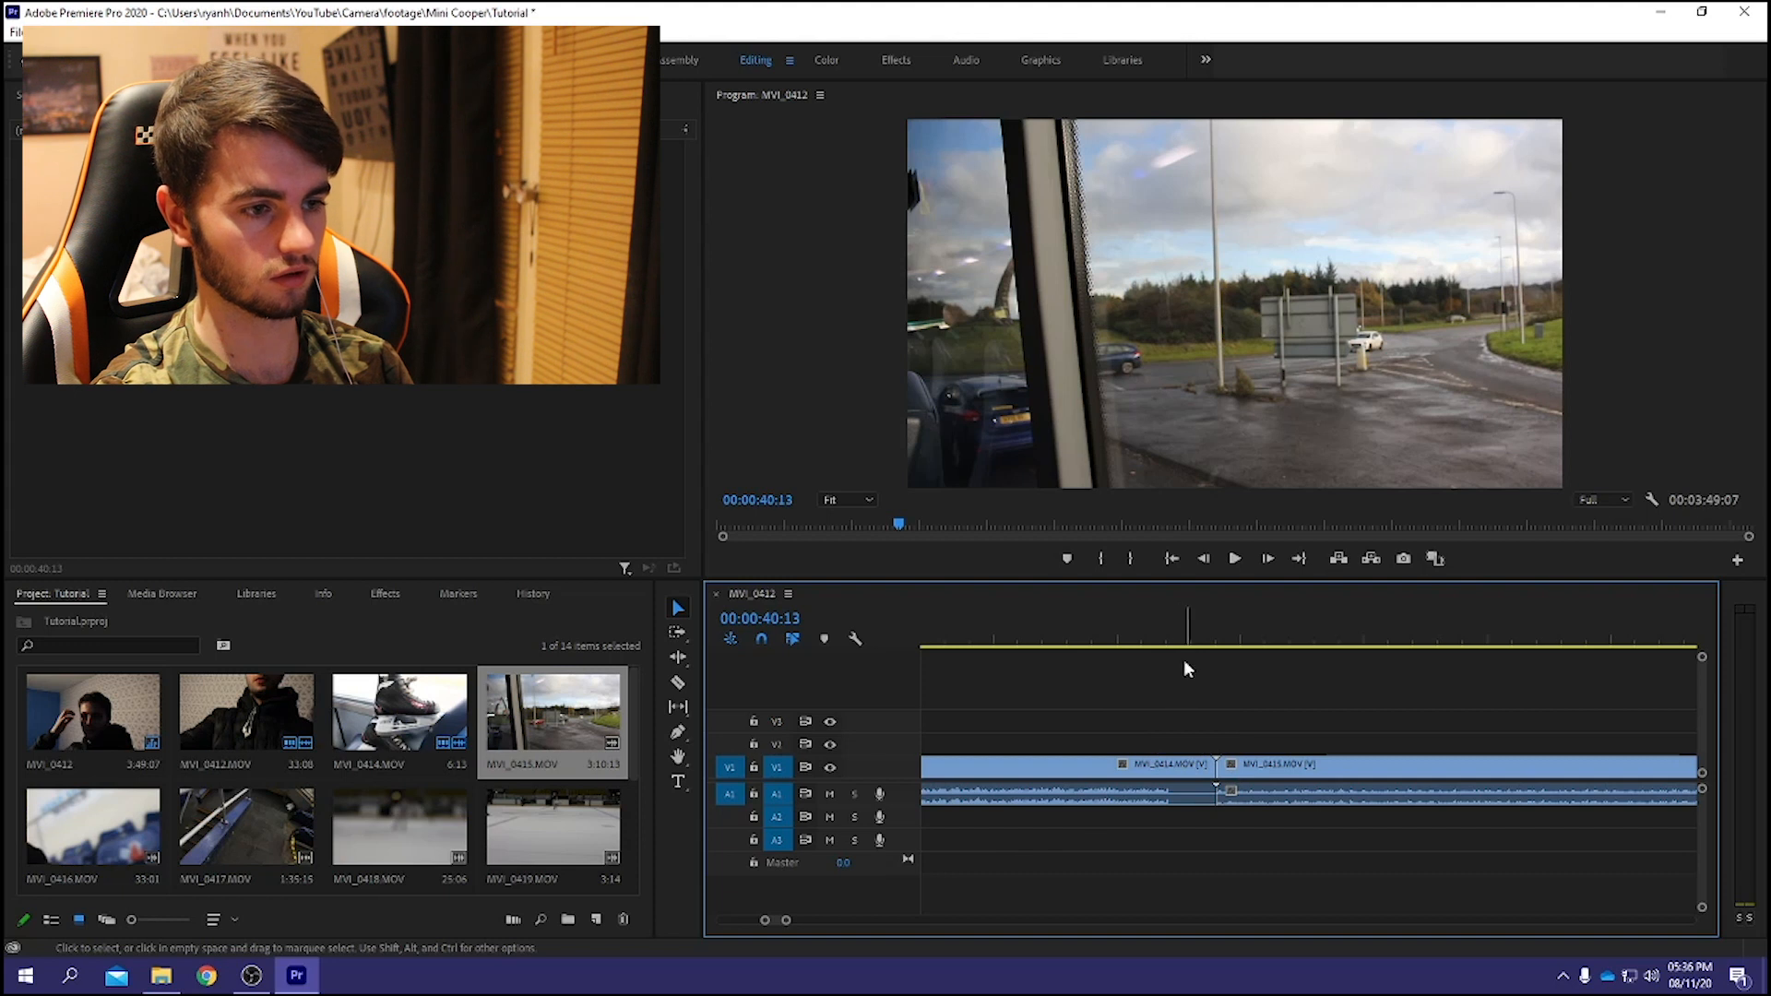
# Trim the end of MVI_0414.MOV at 00:00:38:17 by splitting off and deleting the remainder, and close the gap with MVI_0415.MOV.
pyautogui.click(1168, 636)
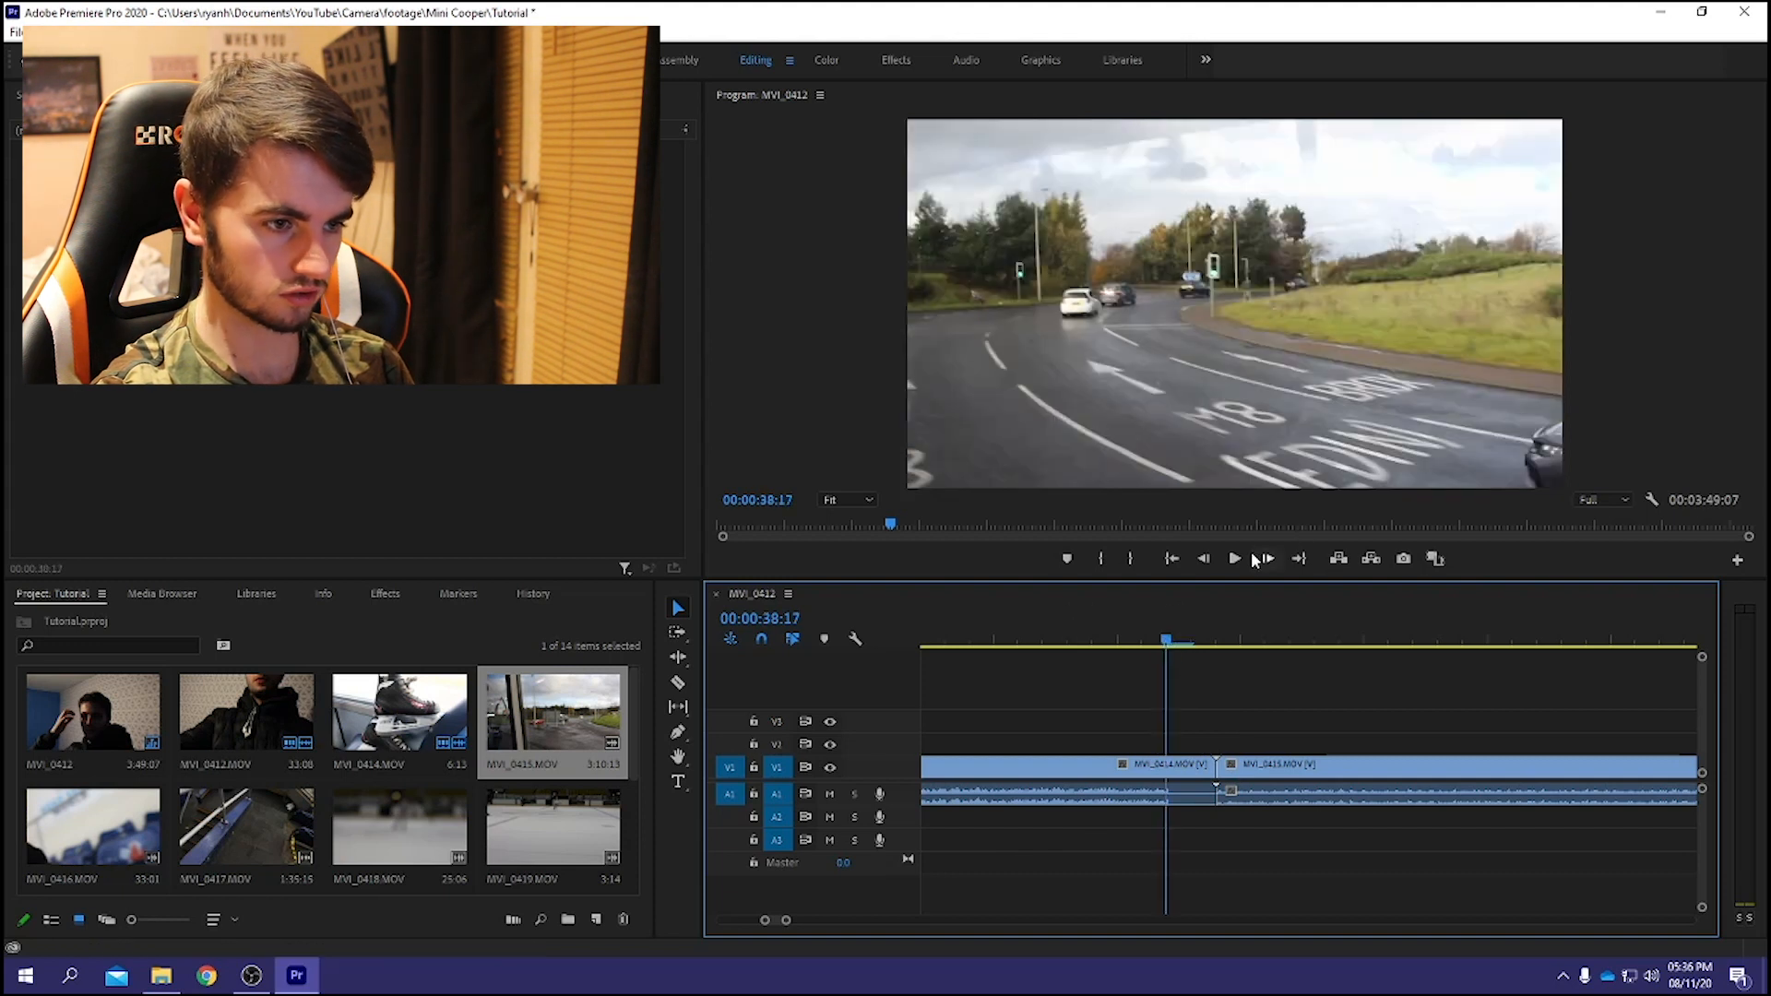
pyautogui.click(1236, 559)
pyautogui.click(1154, 644)
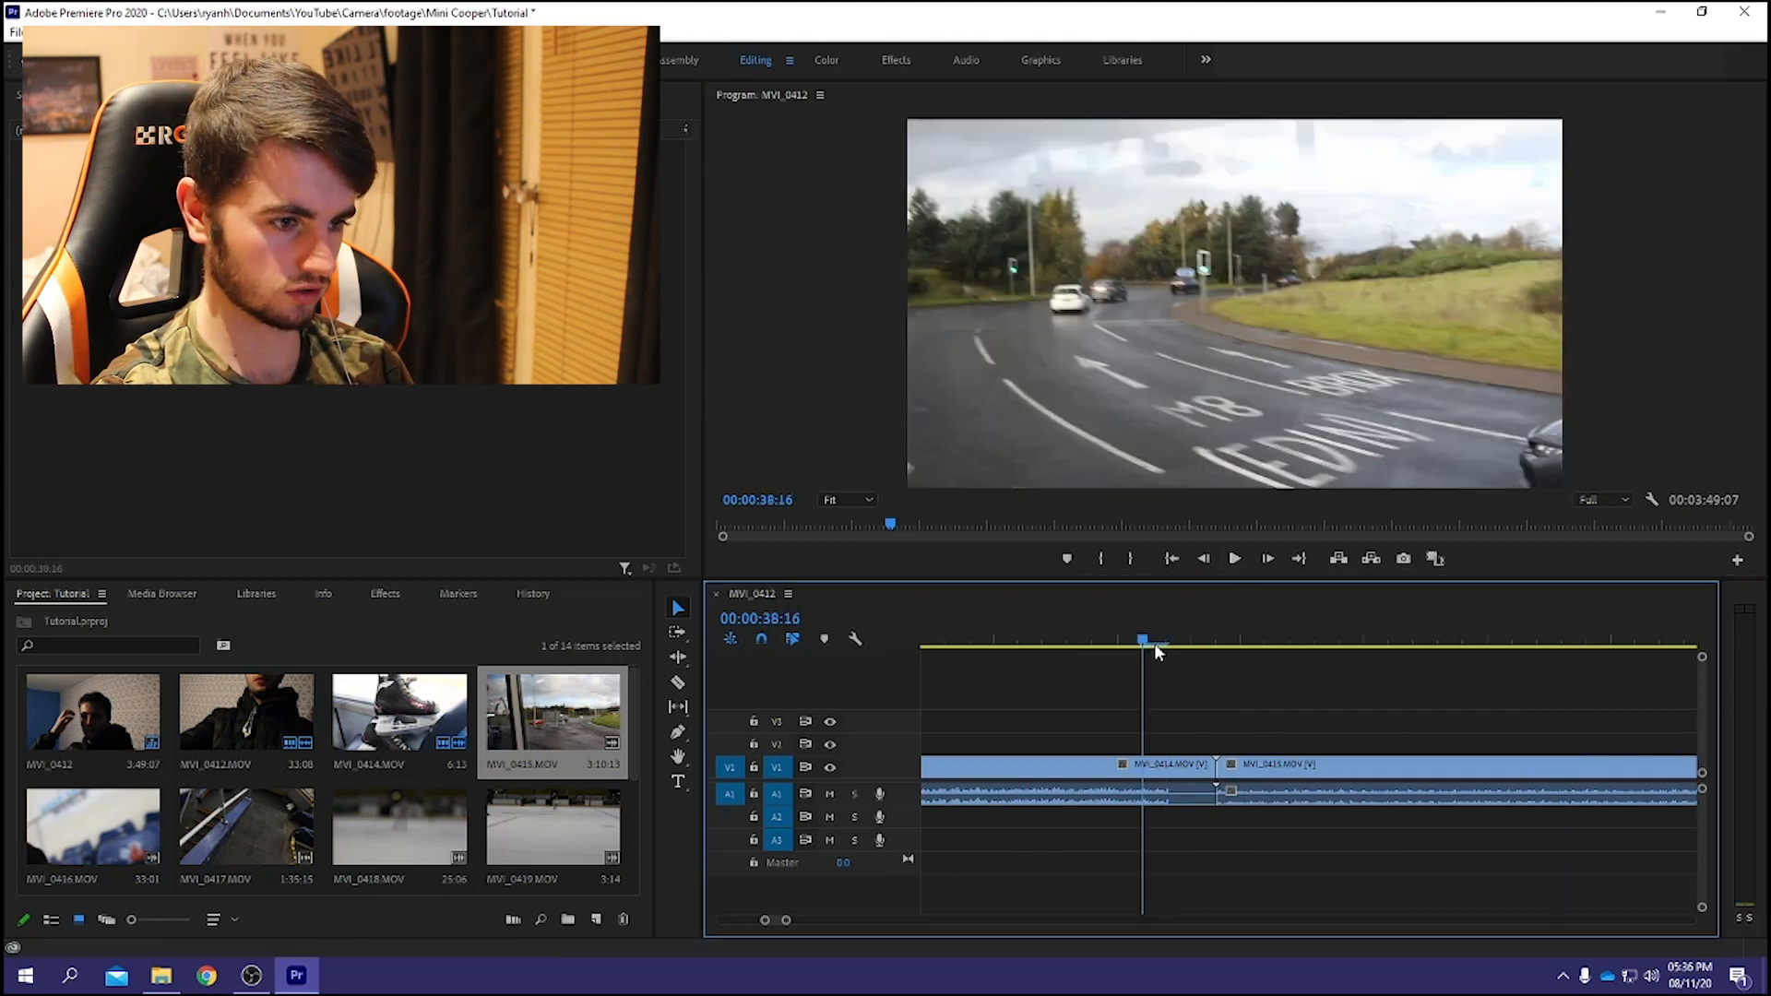
pyautogui.moveTo(1155, 639); pyautogui.dragTo(1177, 643)
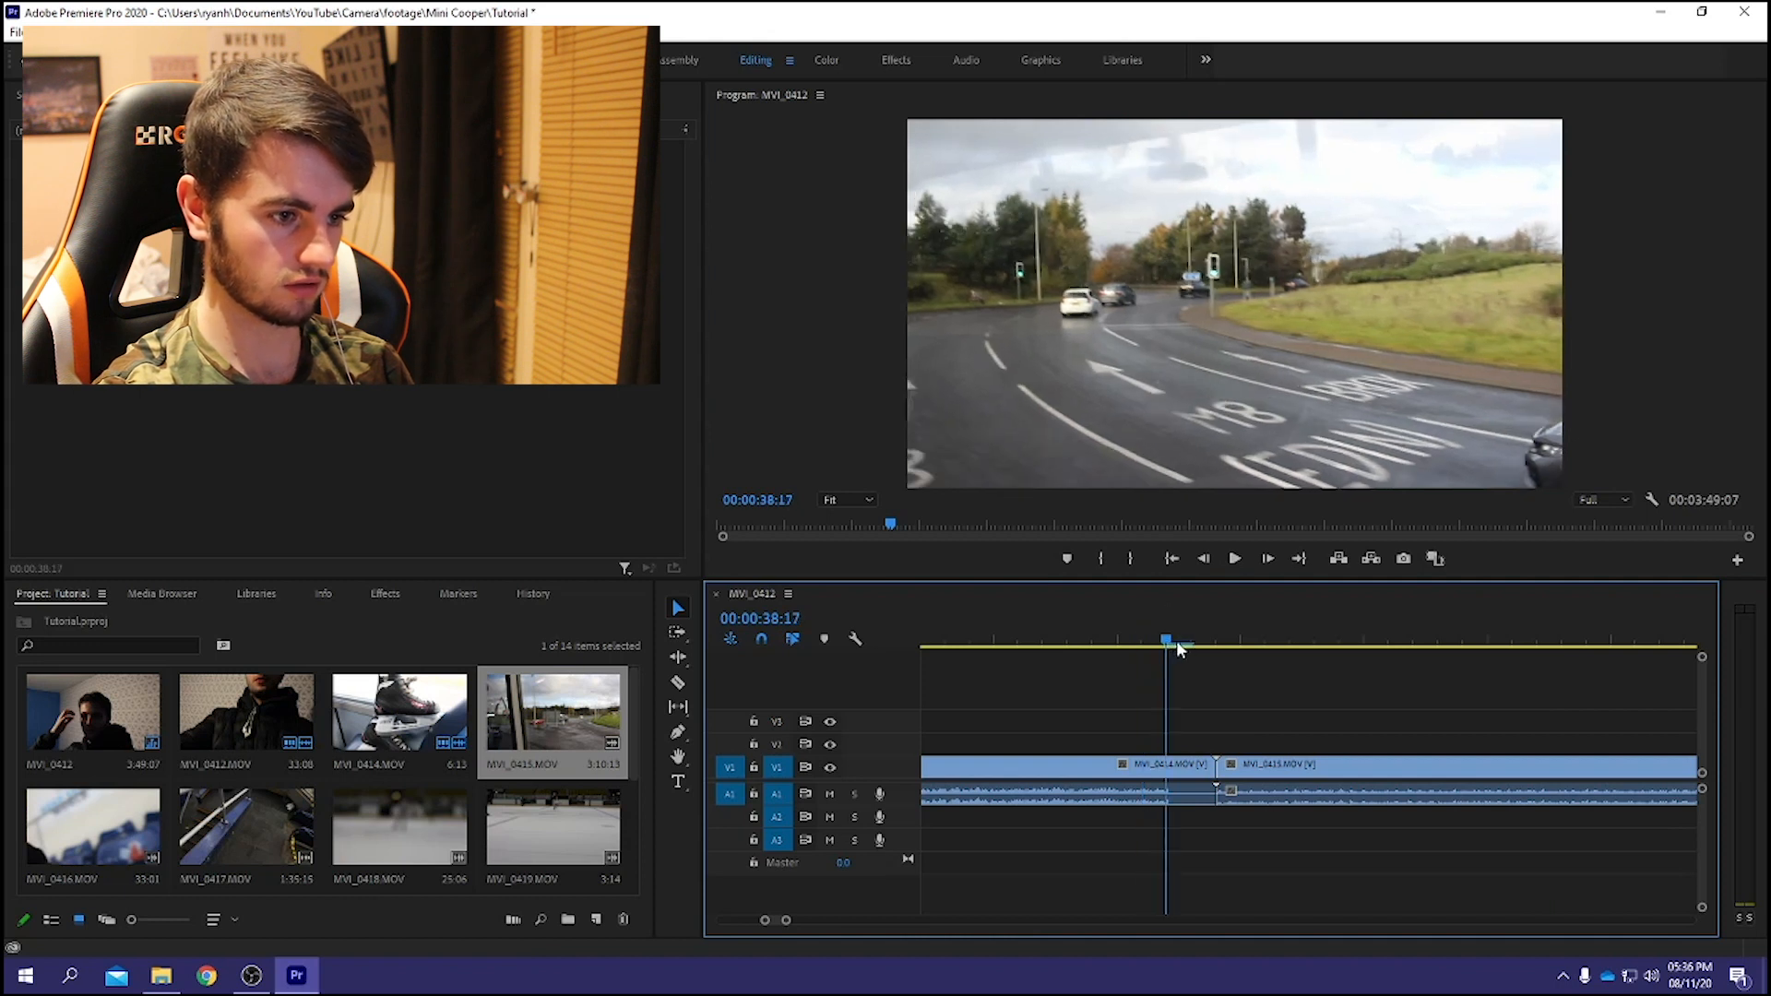
pyautogui.press('c')
pyautogui.click(1170, 763)
pyautogui.press('v')
pyautogui.click(1195, 775)
pyautogui.press('Delete')
pyautogui.moveTo(1278, 783); pyautogui.dragTo(1231, 783)
pyautogui.moveTo(789, 920); pyautogui.dragTo(1053, 920)
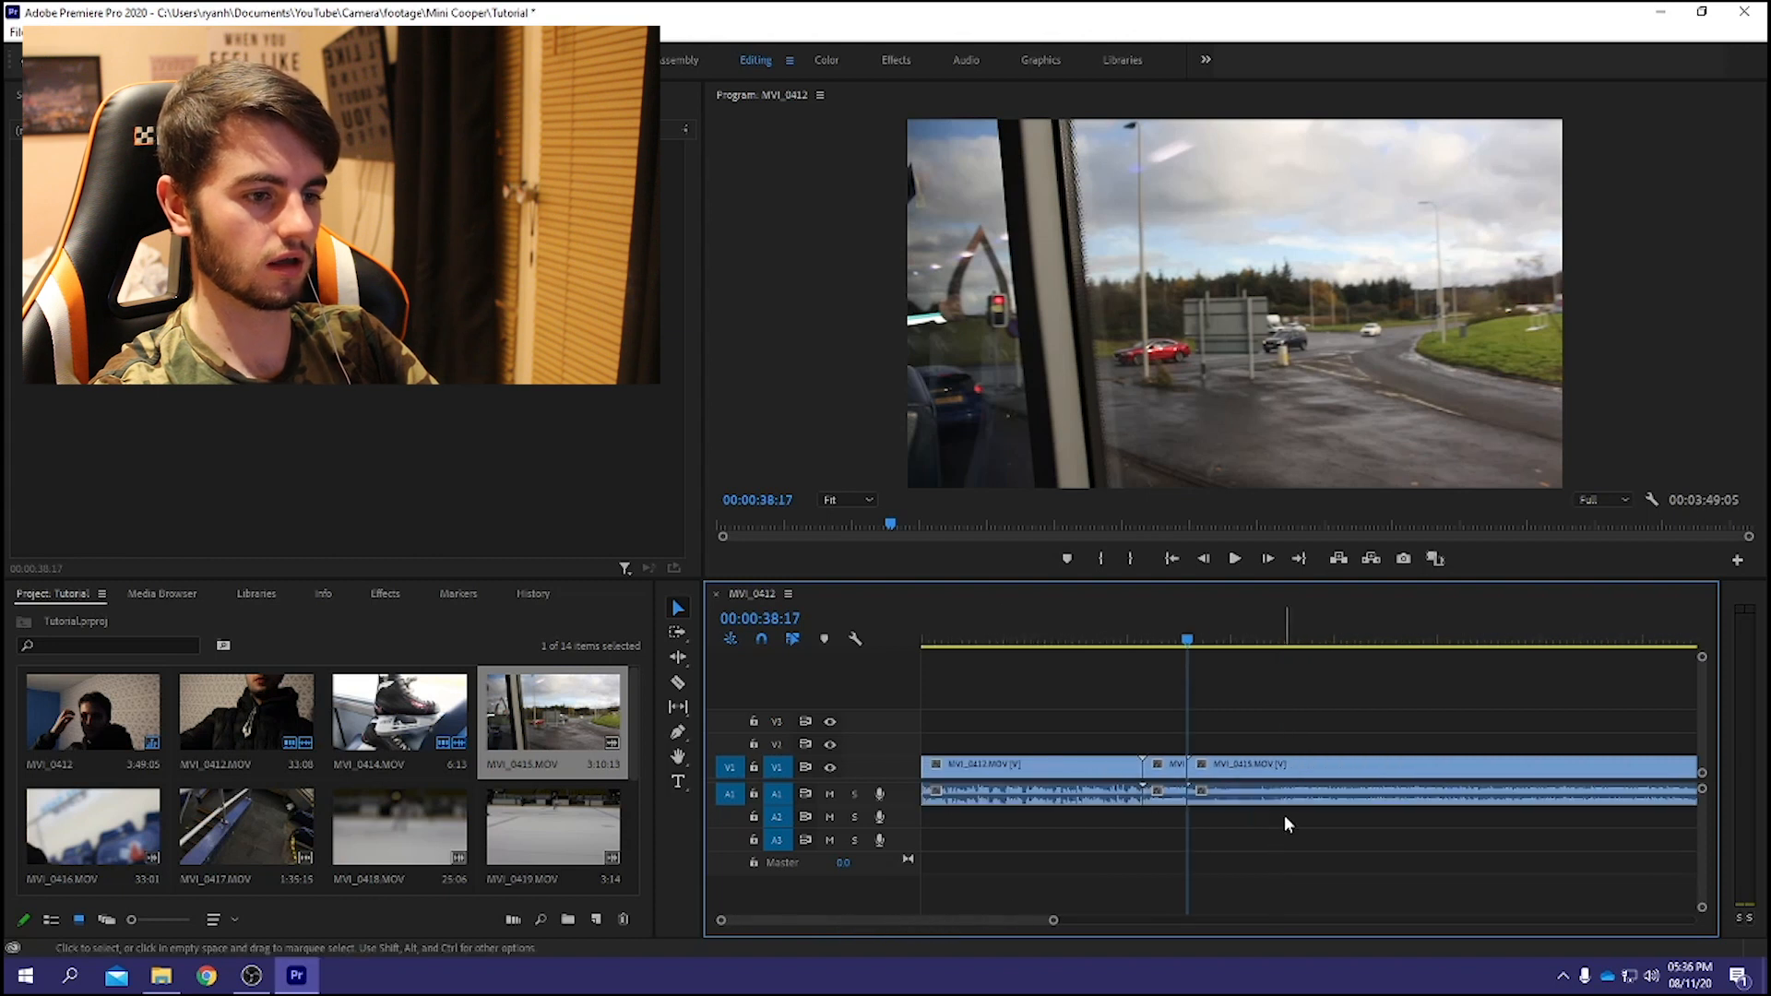
# Unlink the audio and video of MVI_0415.MOV and delete its audio portion.
pyautogui.click(1263, 764)
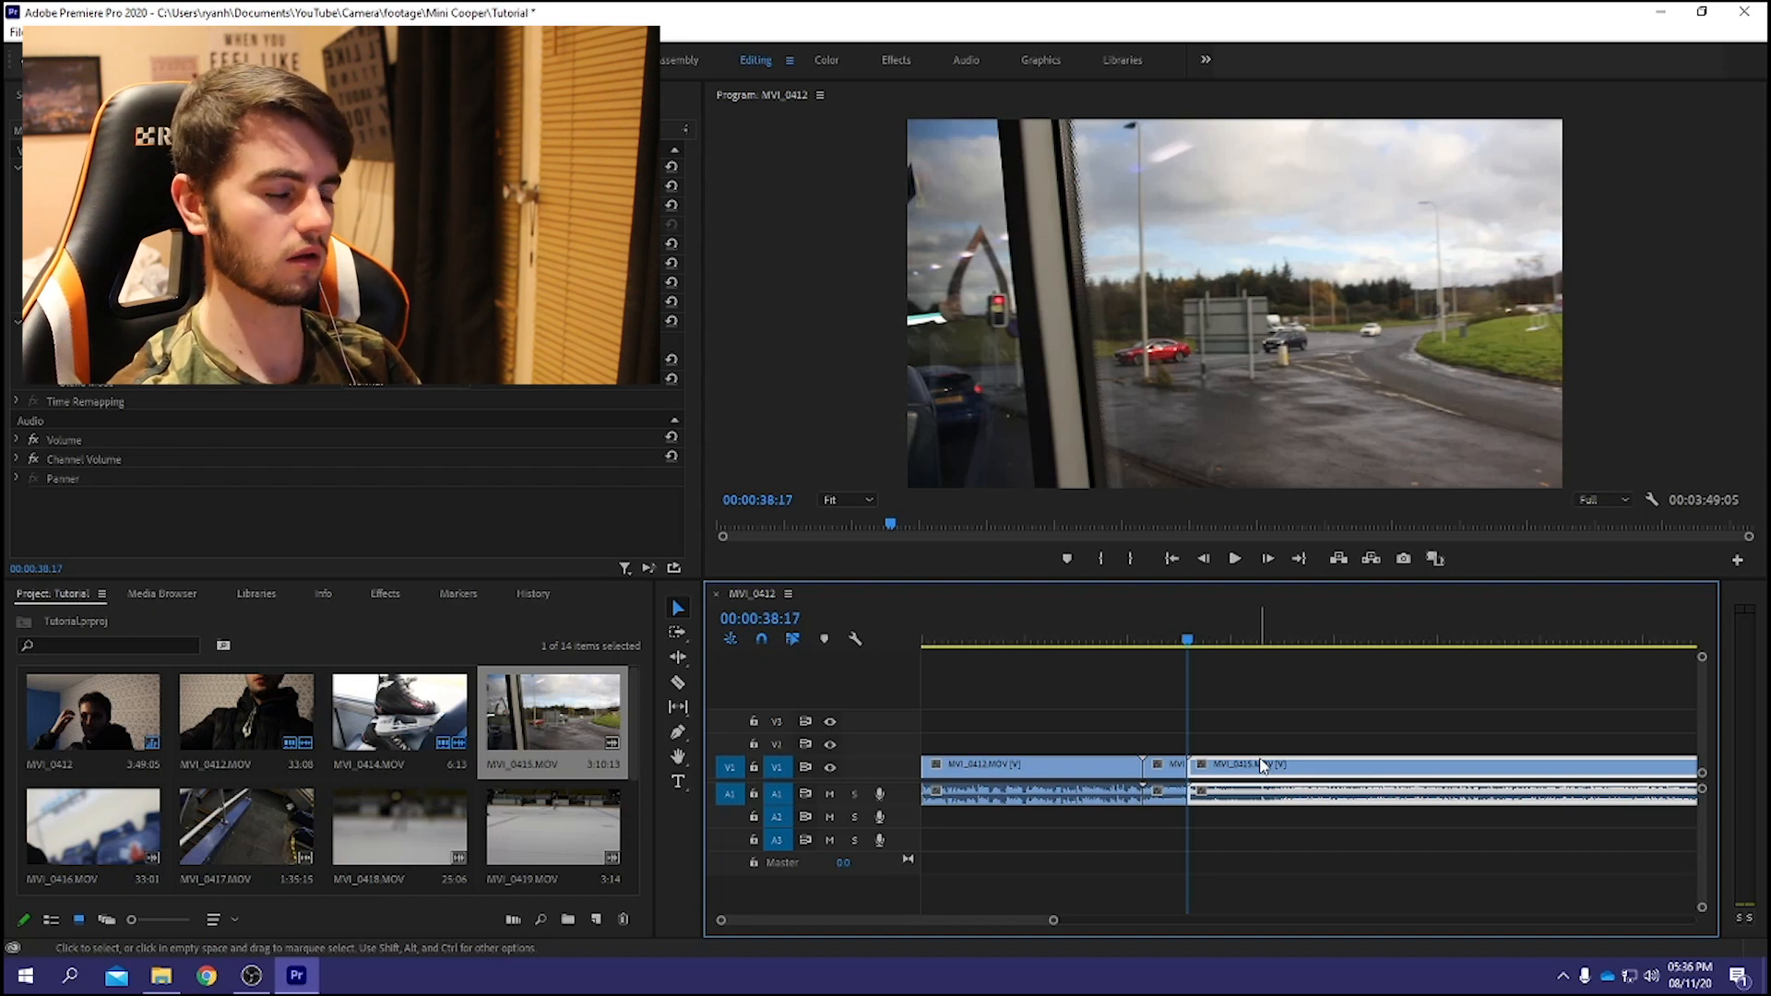
pyautogui.rightClick(1273, 775)
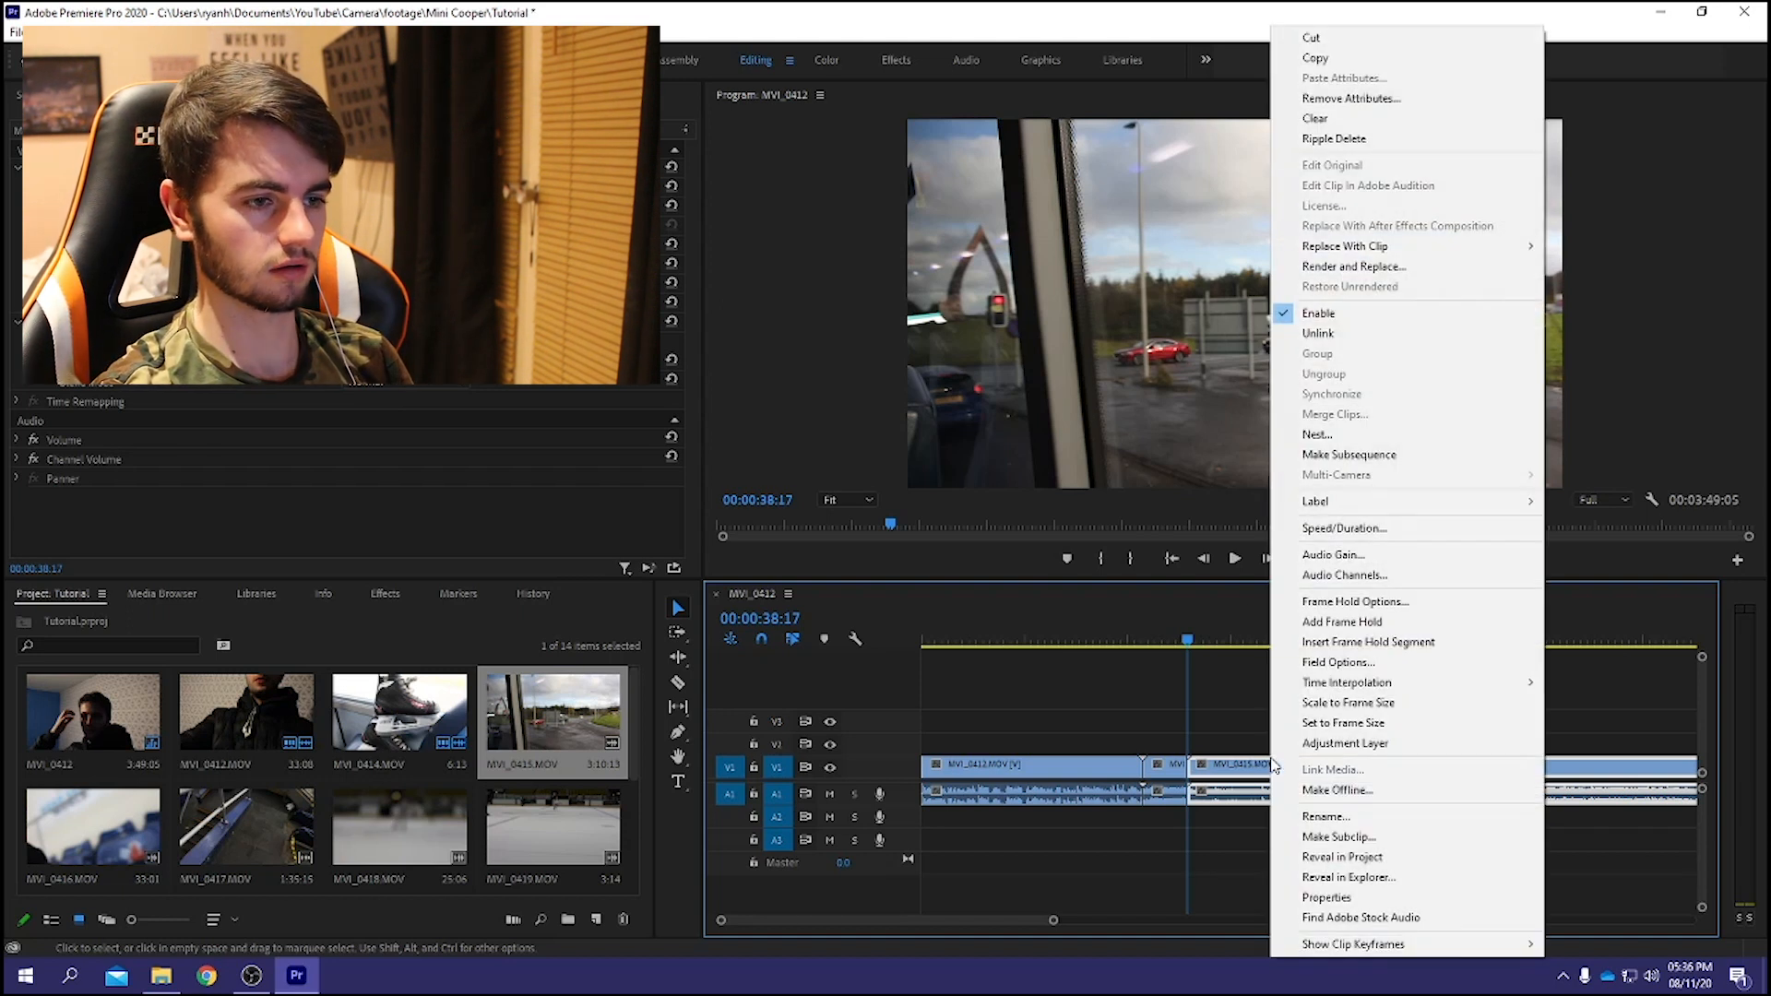
pyautogui.click(1358, 344)
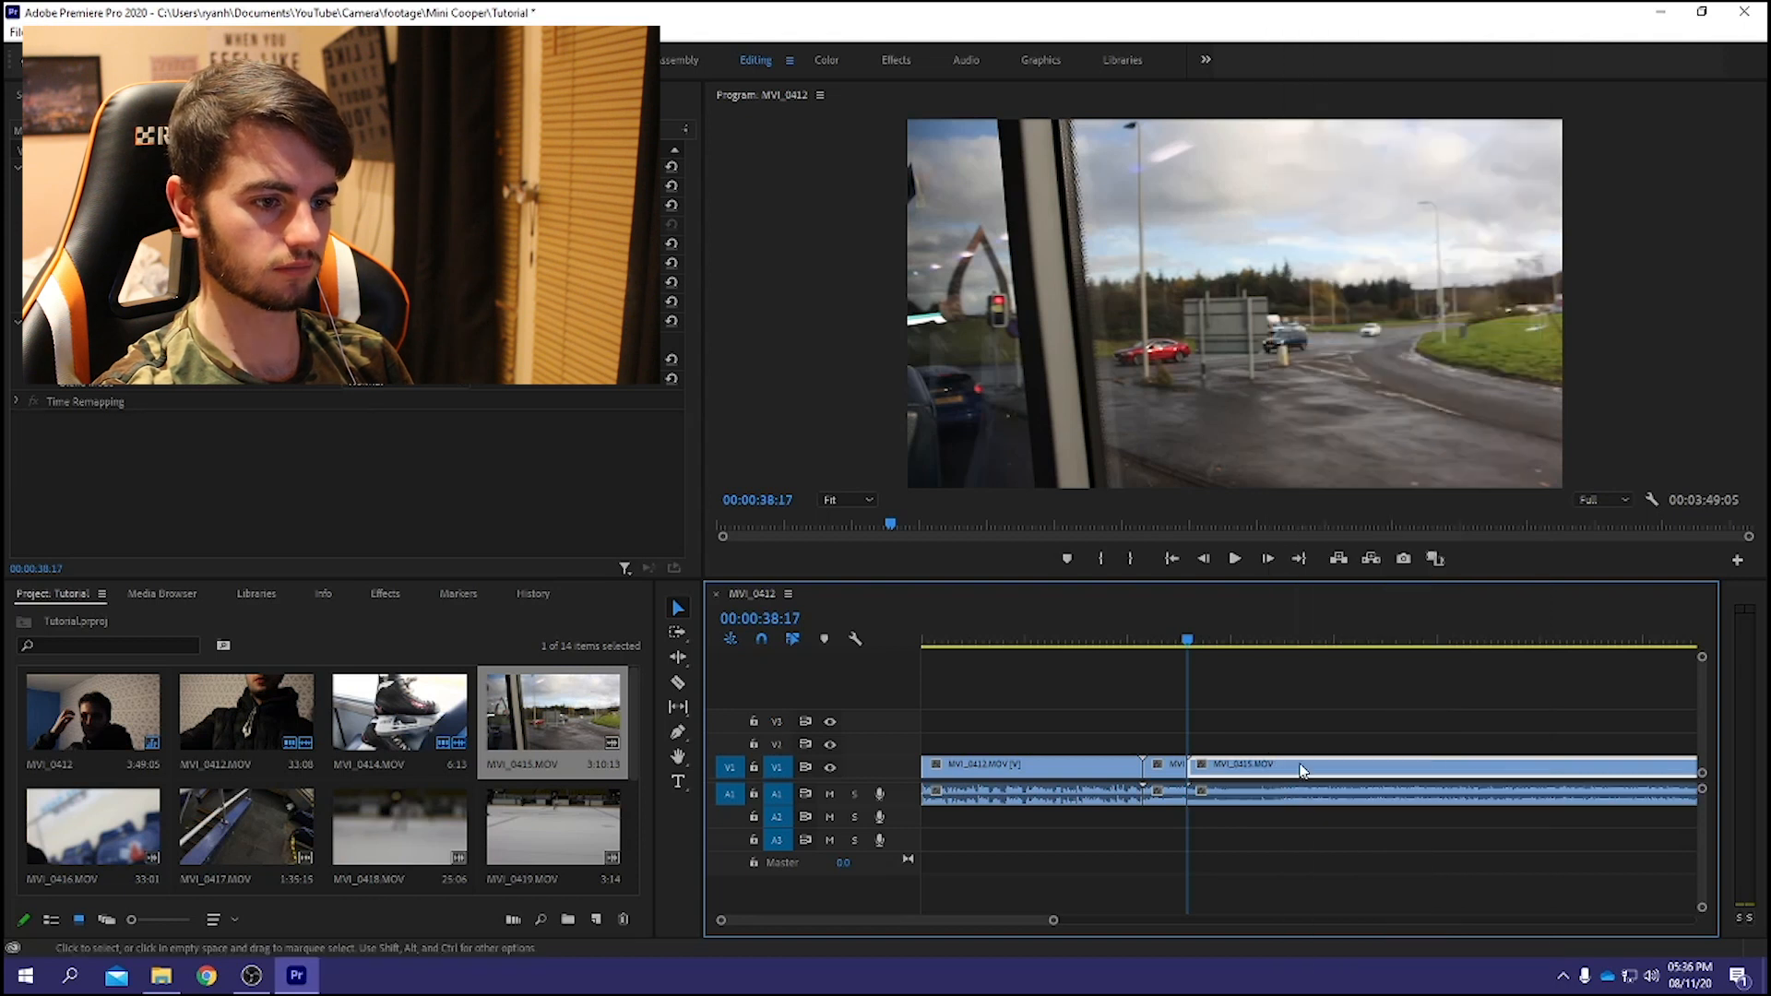
pyautogui.click(1288, 799)
pyautogui.click(1309, 766)
pyautogui.click(1309, 794)
pyautogui.click(1313, 773)
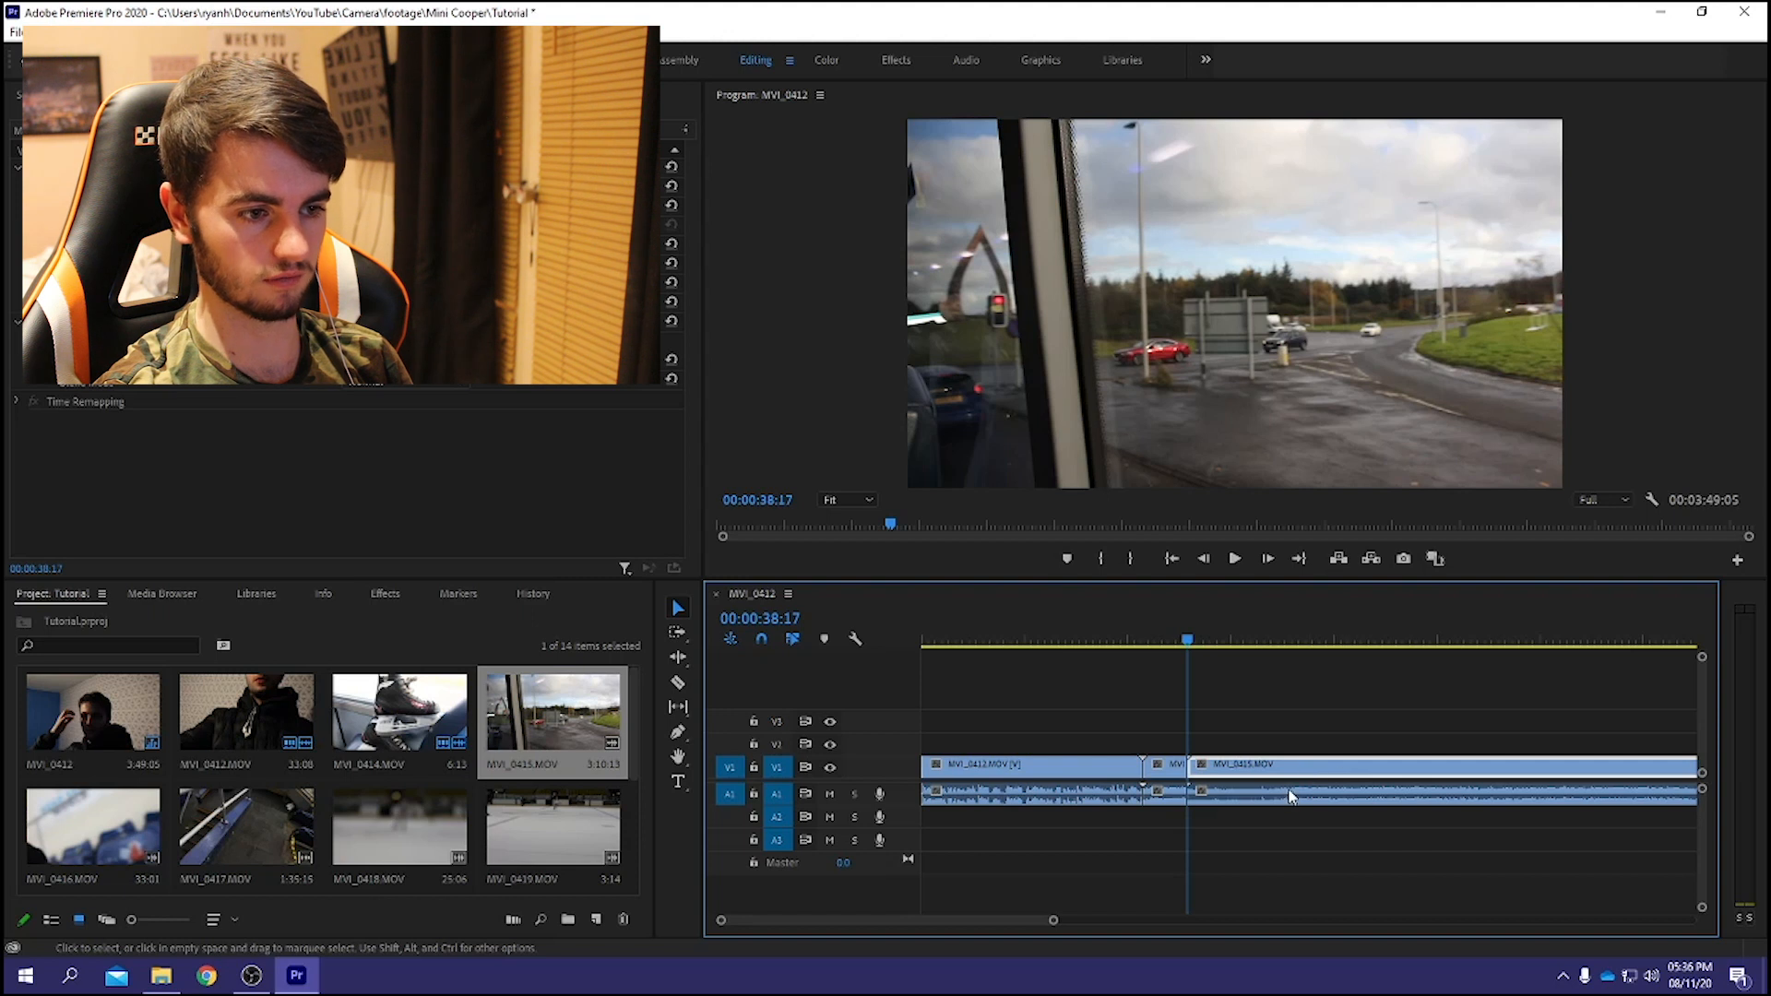
pyautogui.click(1293, 793)
pyautogui.press('Delete')
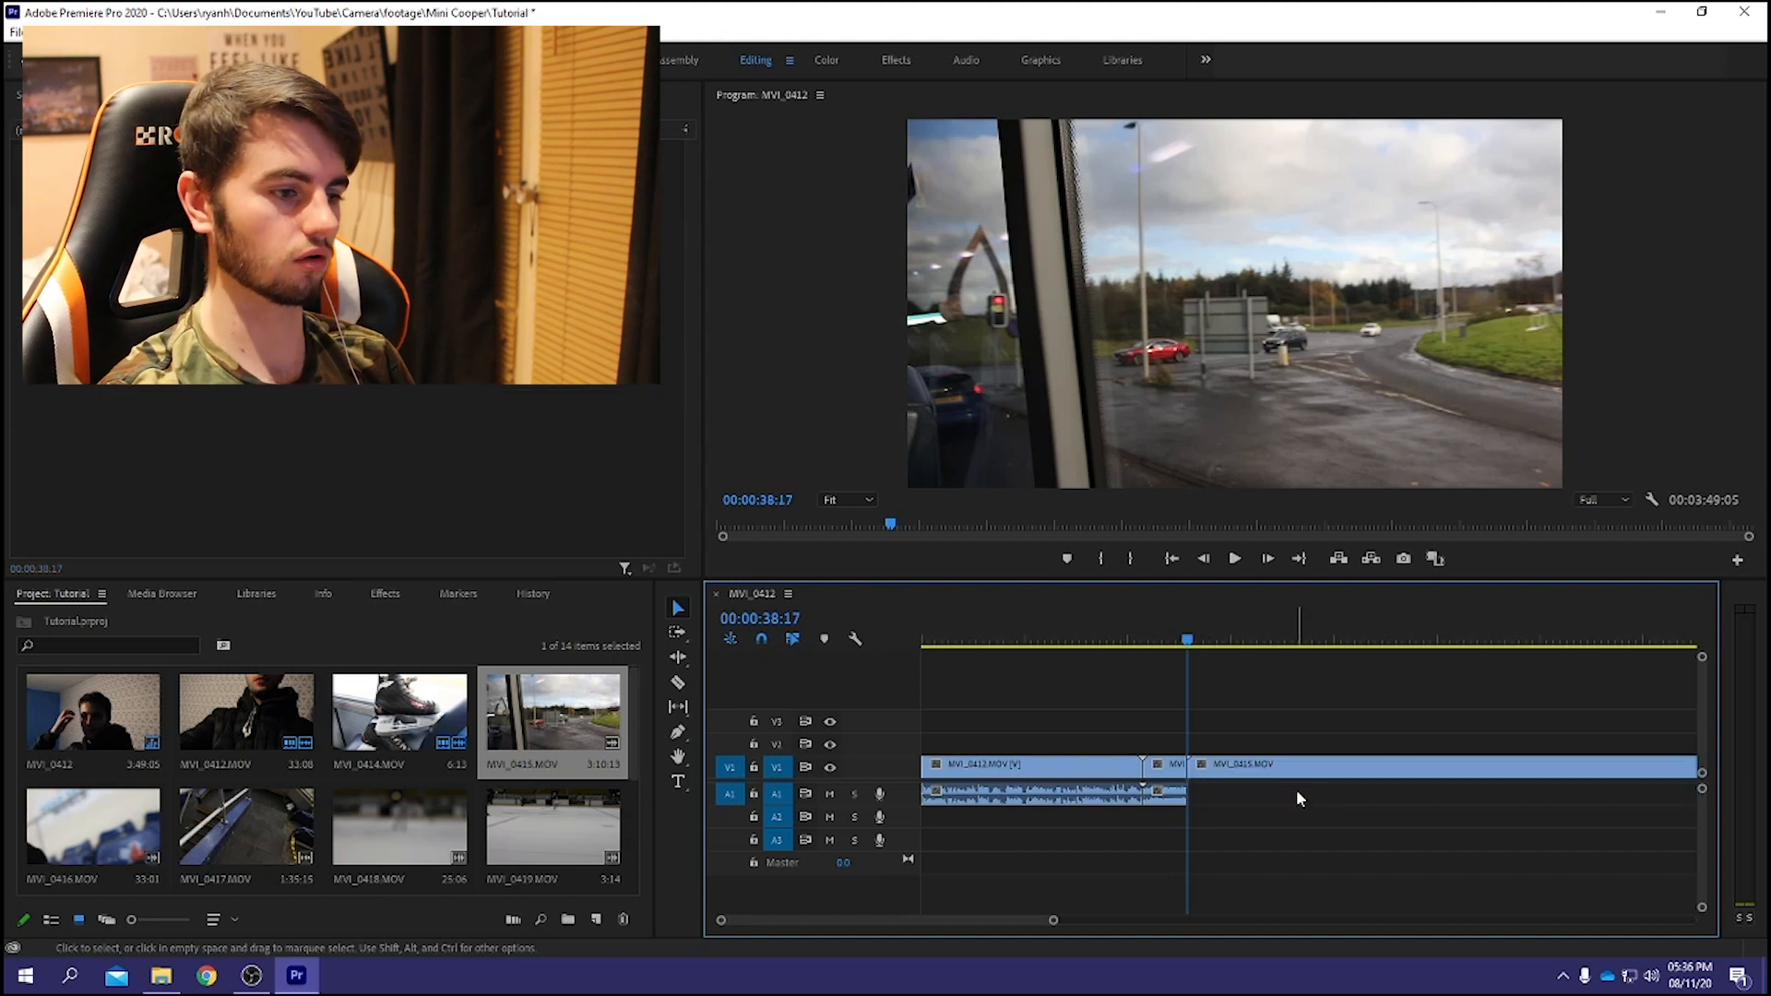
# Switch to File Explorer and add YV - Lune [NCS Release].mp3 from the outro music folder to track A2, beneath the start of MVI_0415.MOV.
pyautogui.click(170, 984)
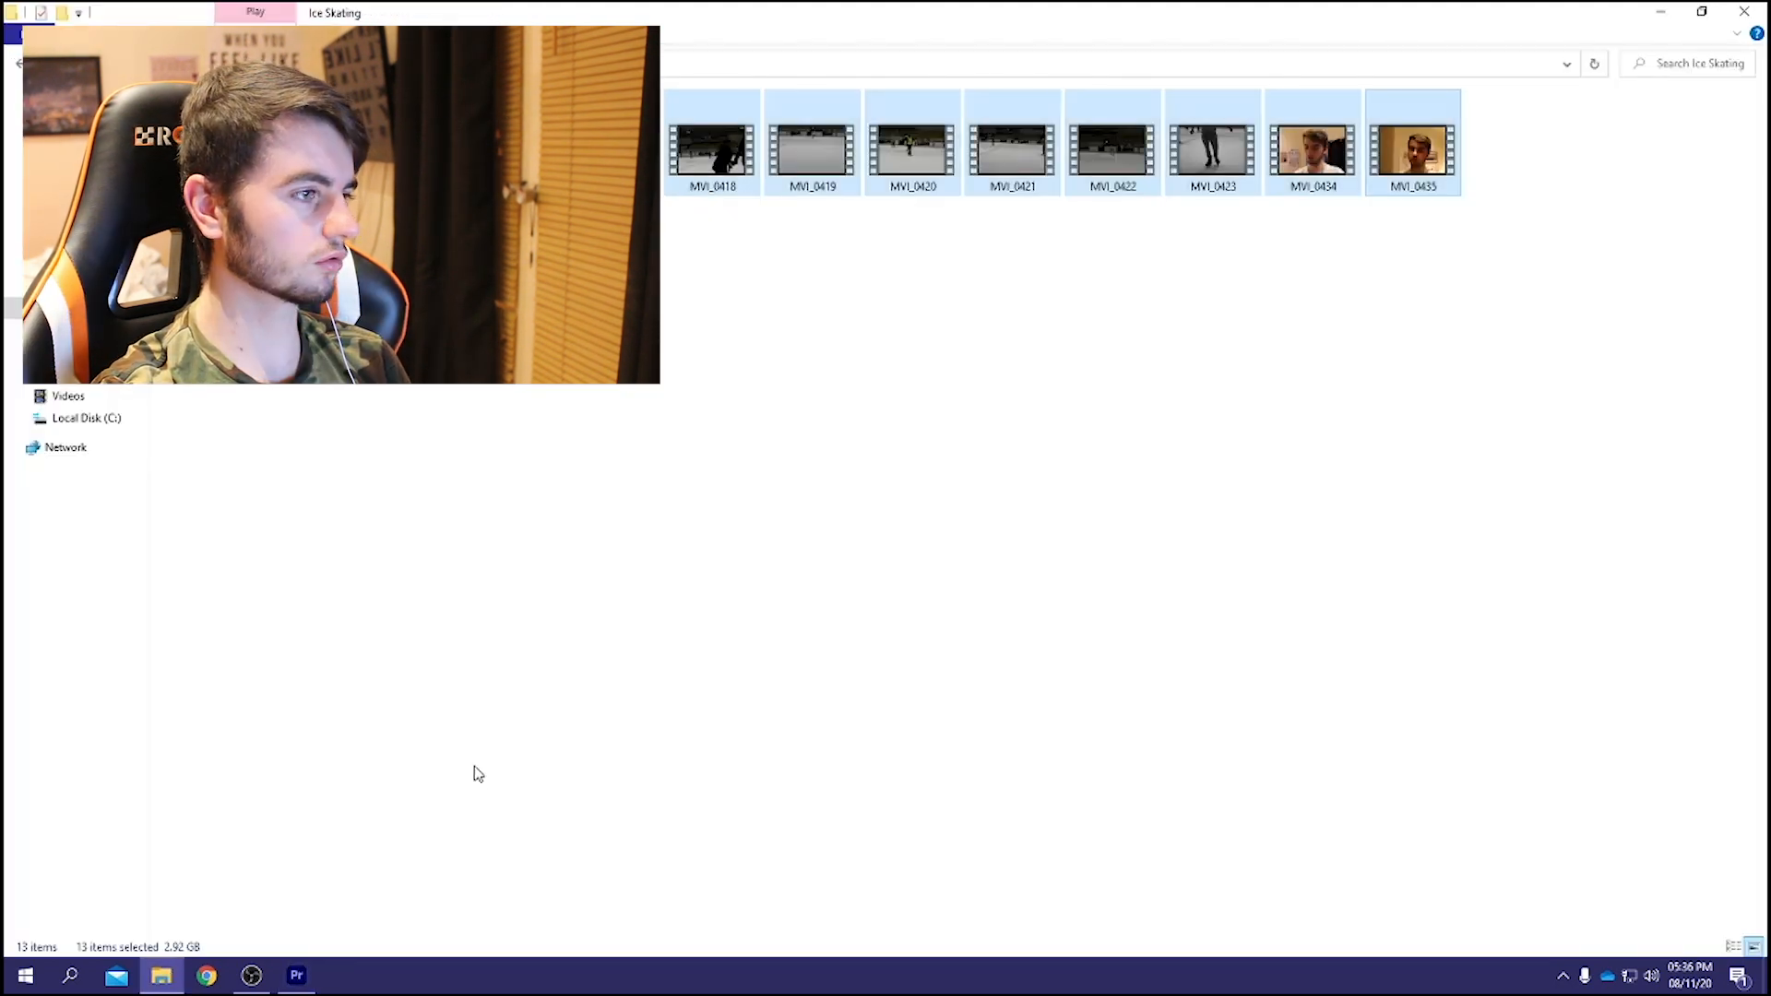
pyautogui.click(74, 308)
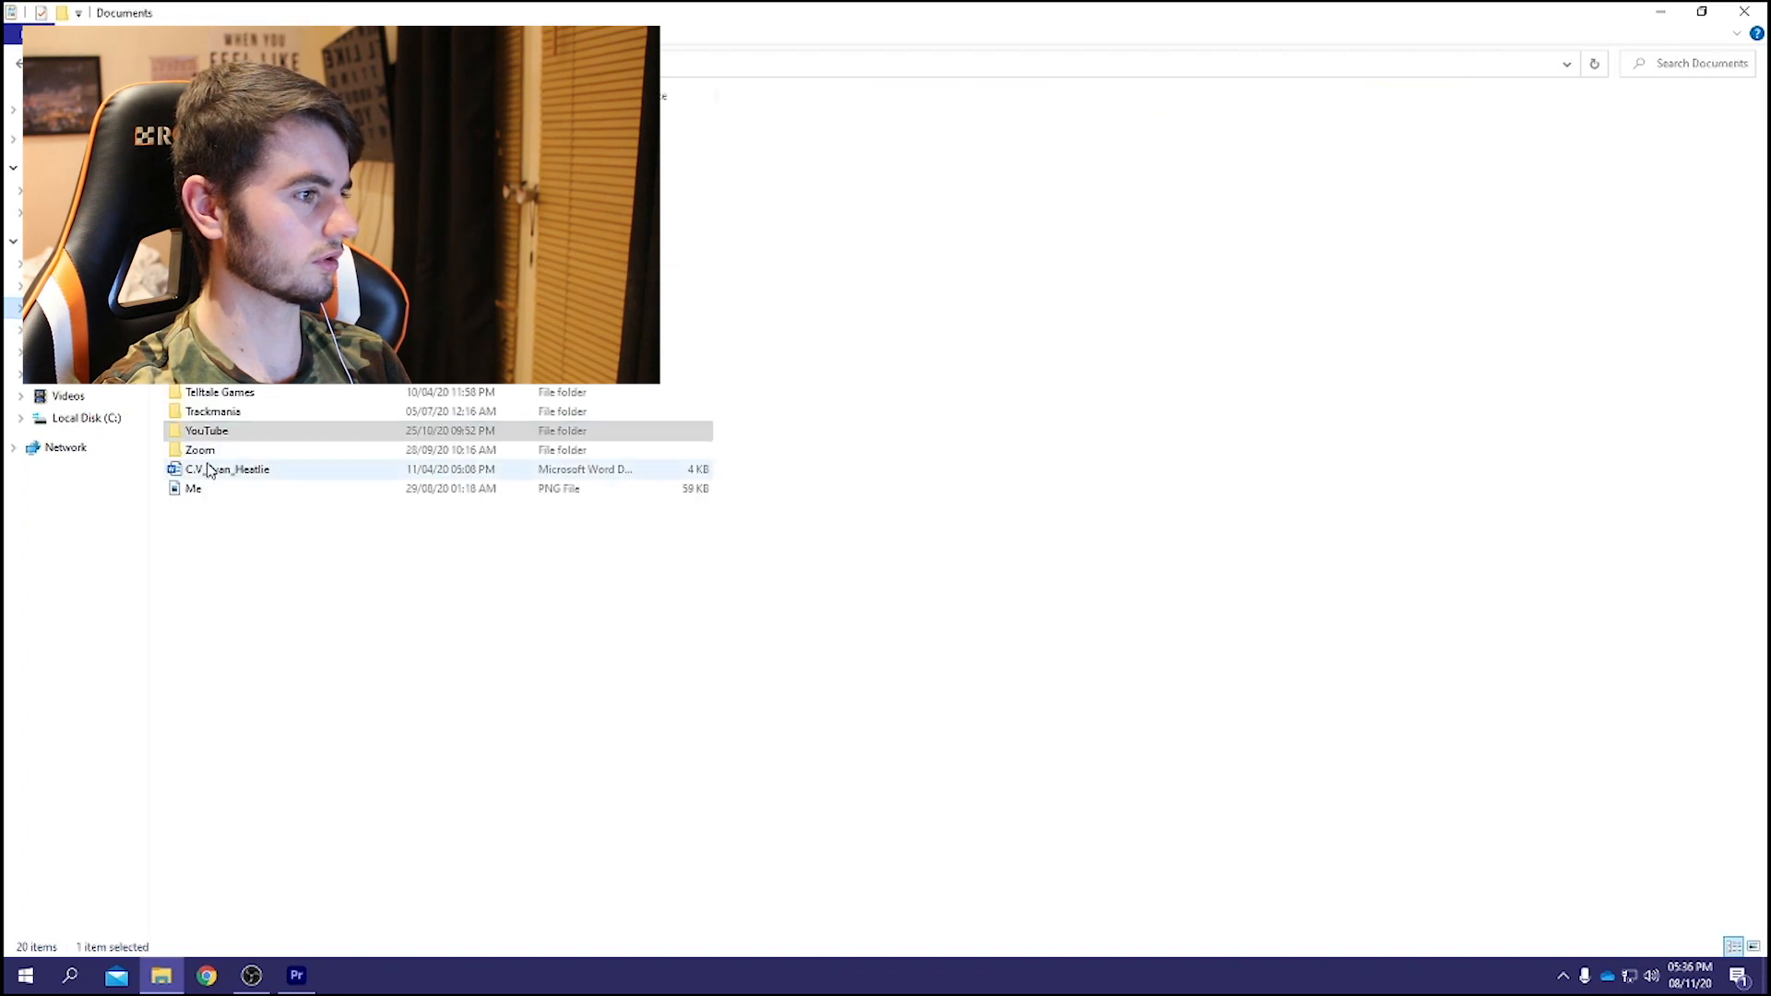
pyautogui.doubleClick(229, 435)
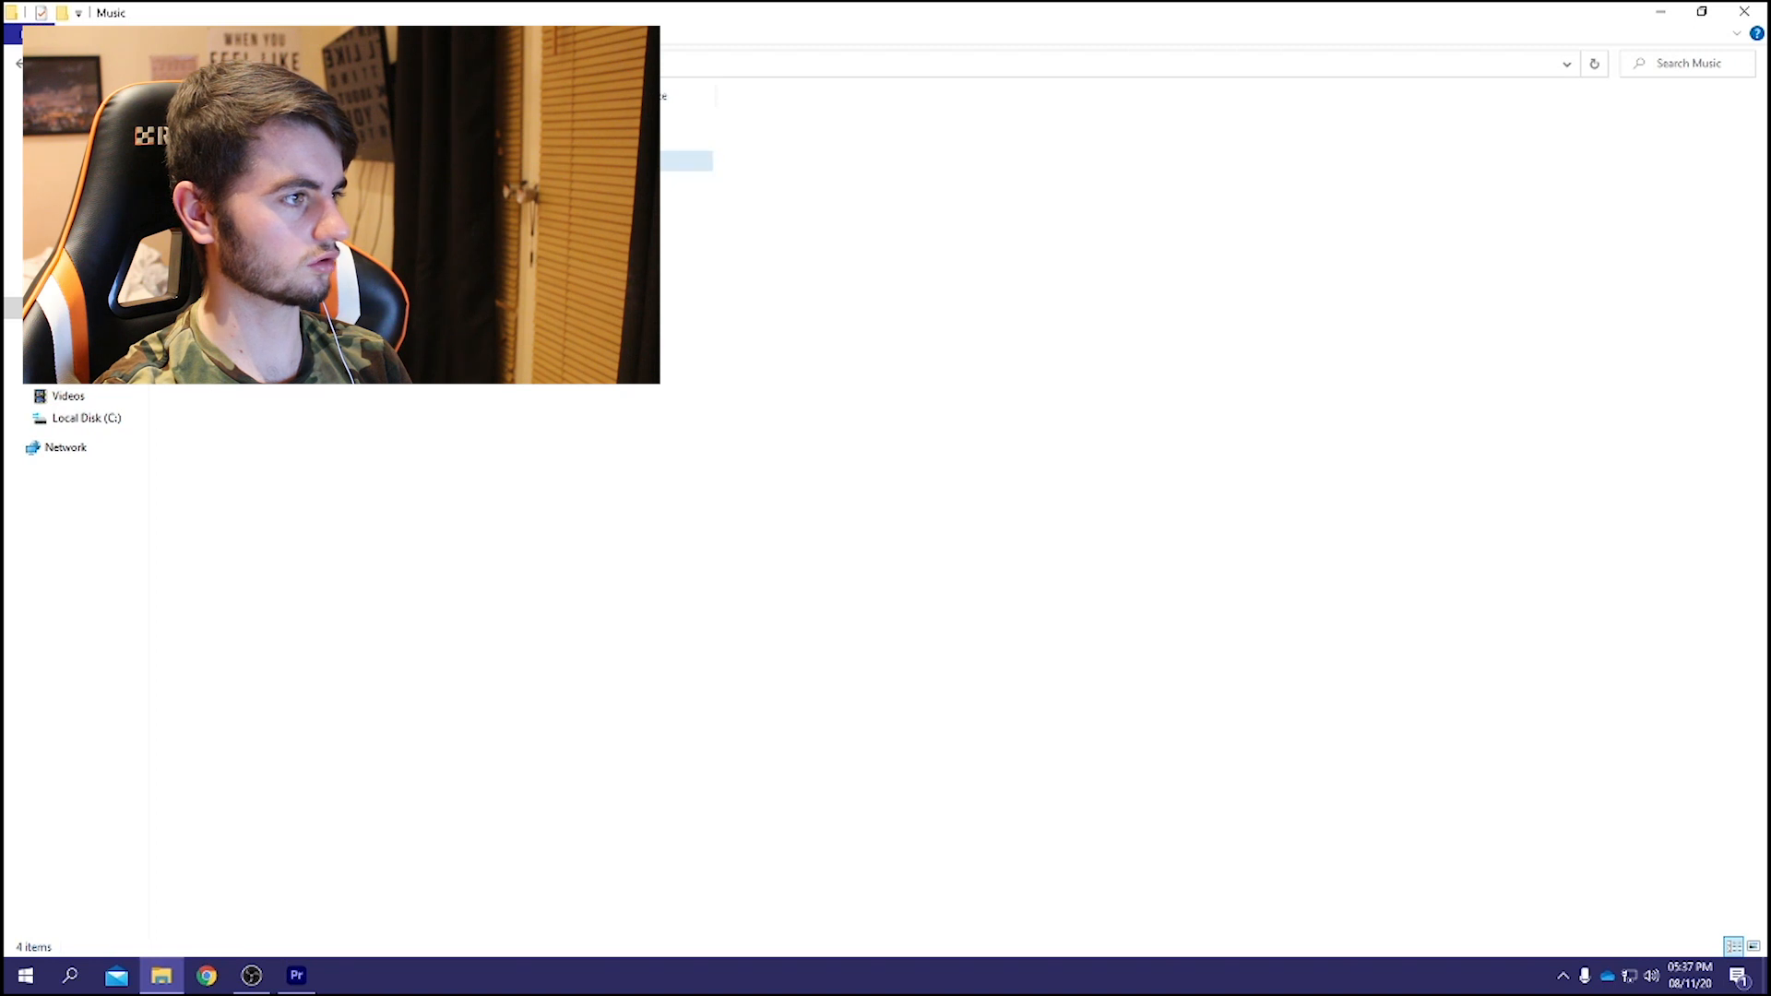
pyautogui.doubleClick(229, 161)
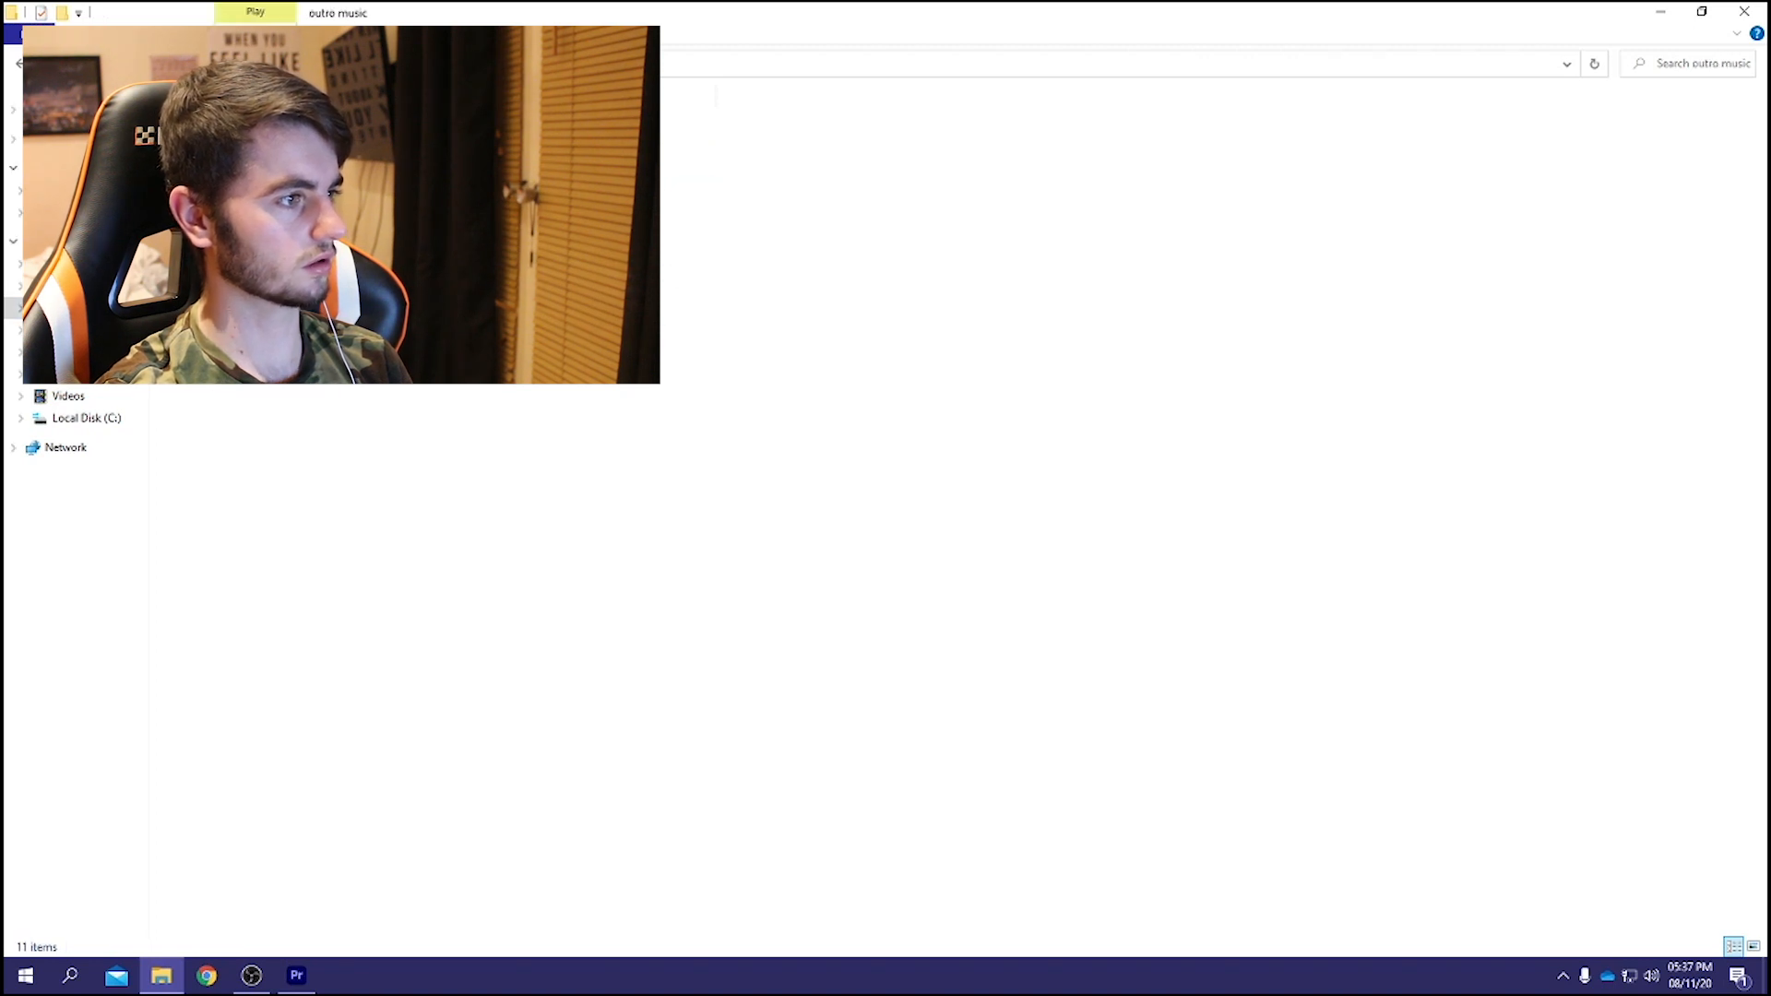
pyautogui.moveTo(369, 315); pyautogui.dragTo(1199, 826)
# Play the sequence at several points between about 00:00:40 and 00:02:22 to audition the music under MVI_0415.MOV.
pyautogui.click(1235, 559)
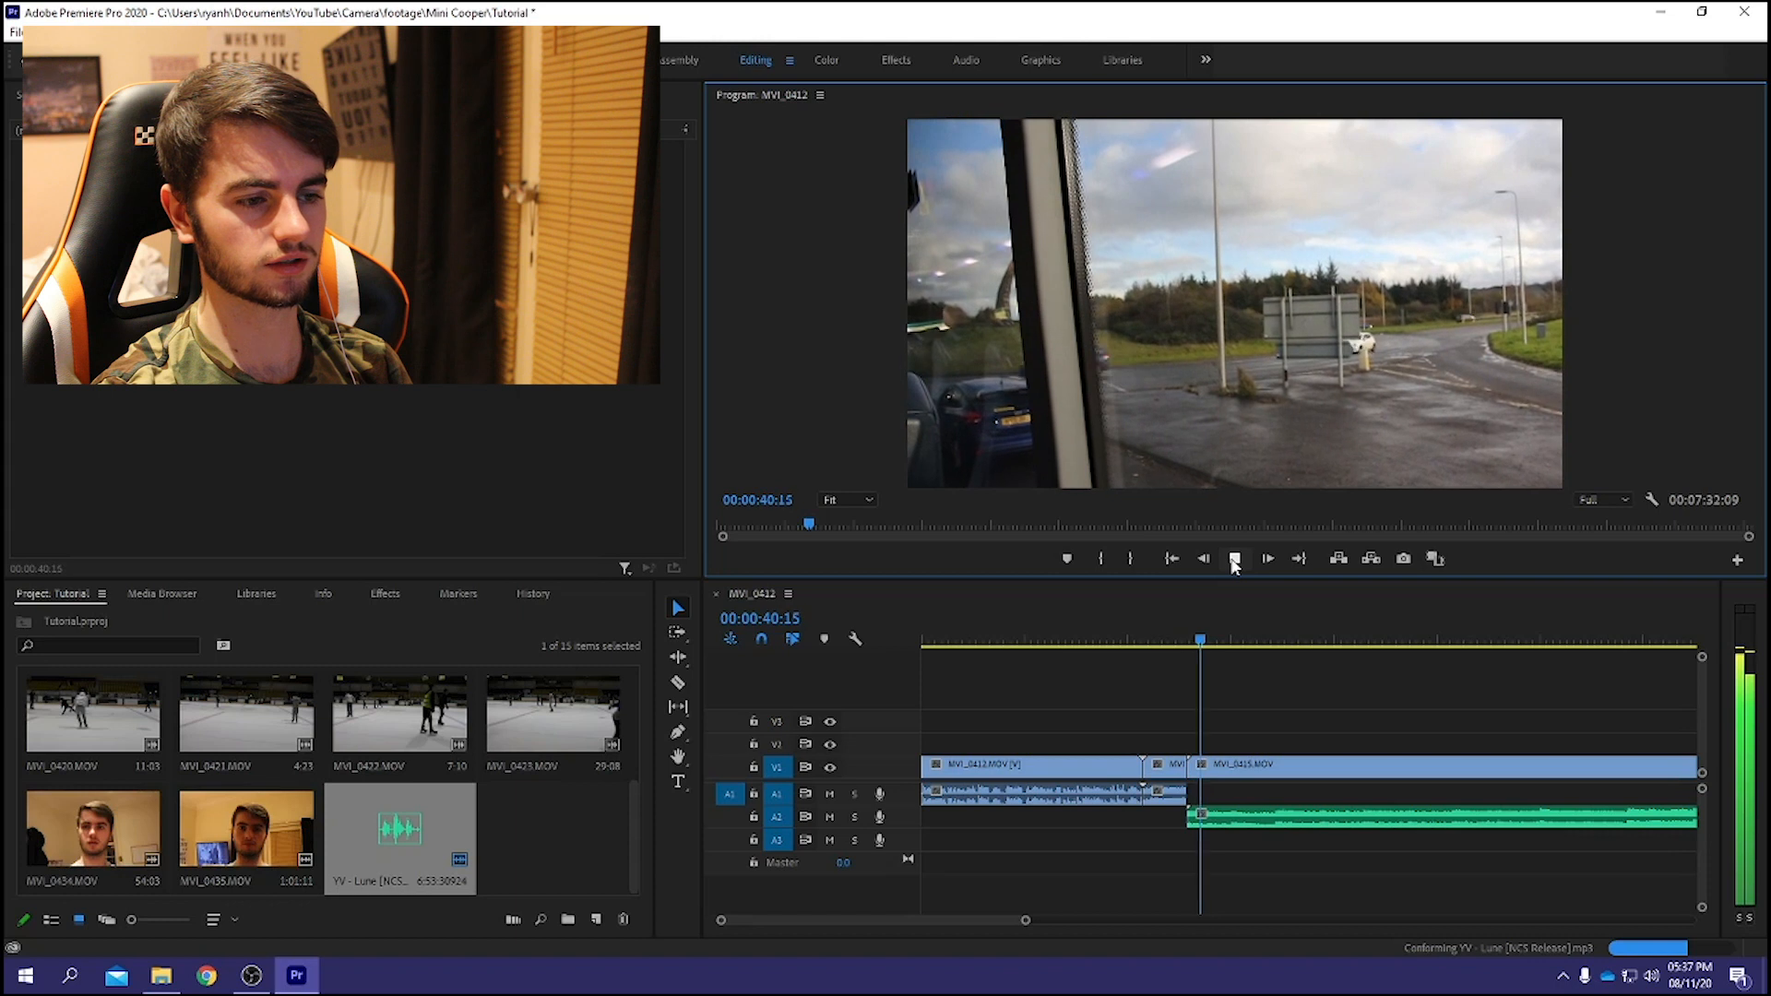
pyautogui.click(1235, 559)
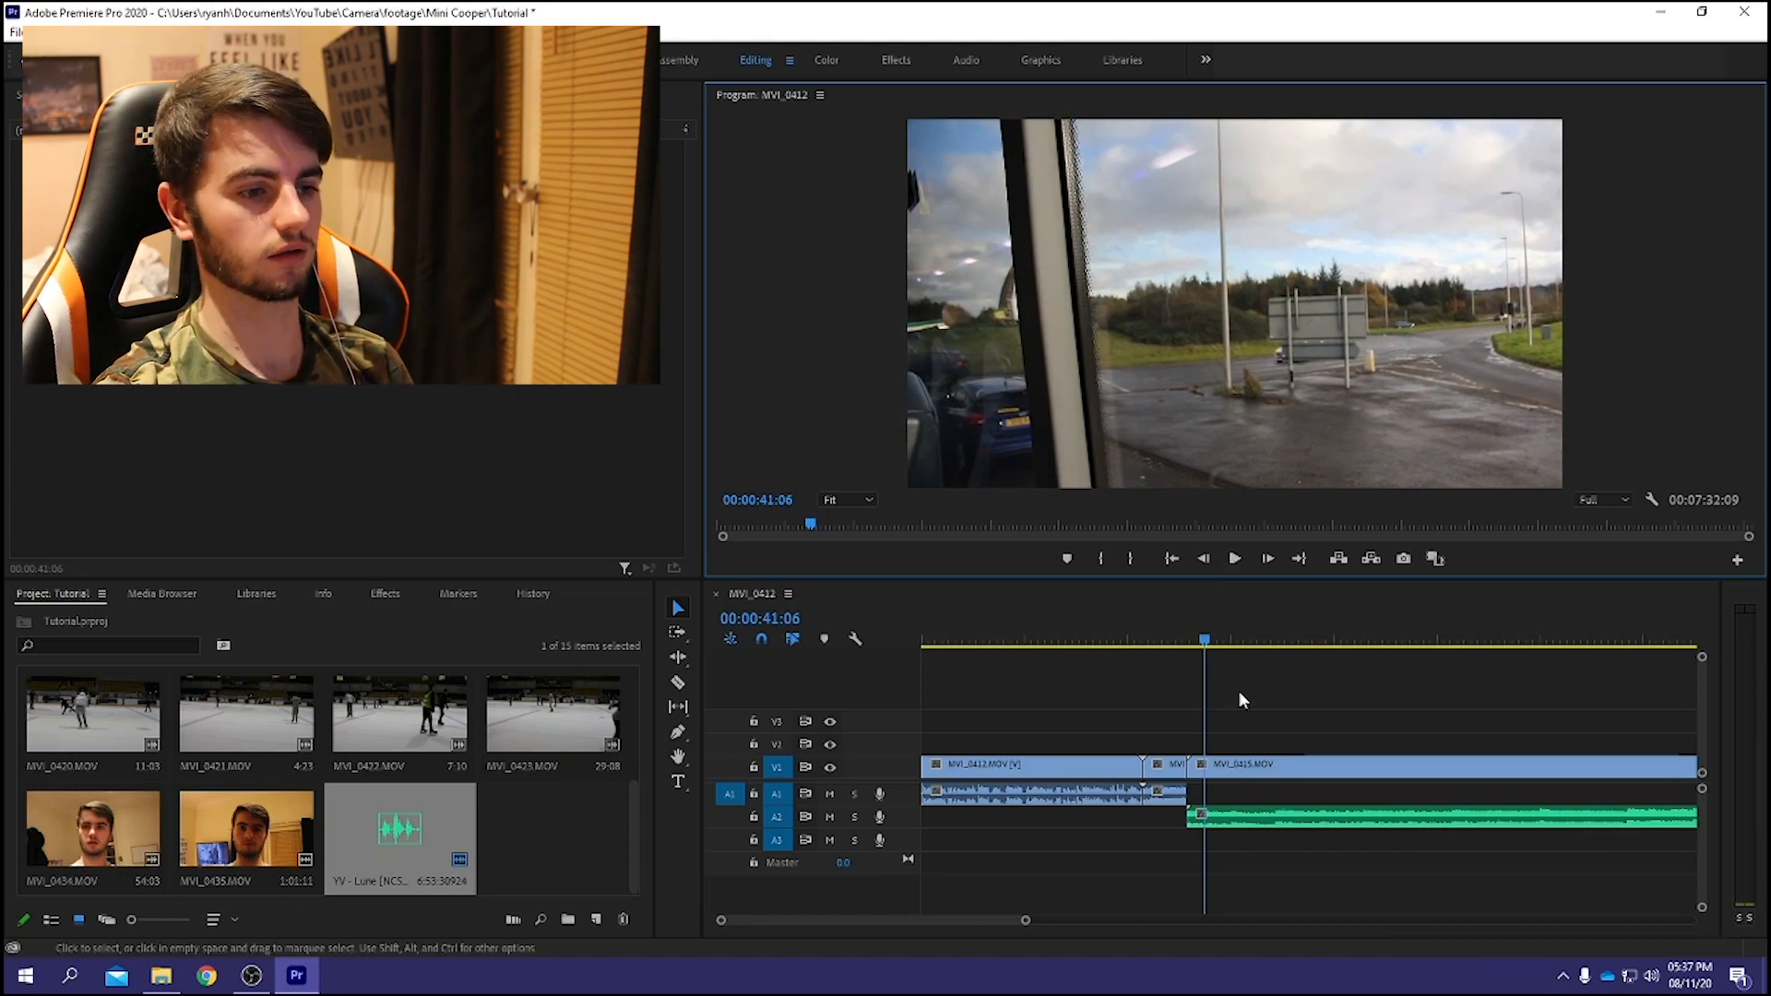
pyautogui.scroll(-2, 1270, 666)
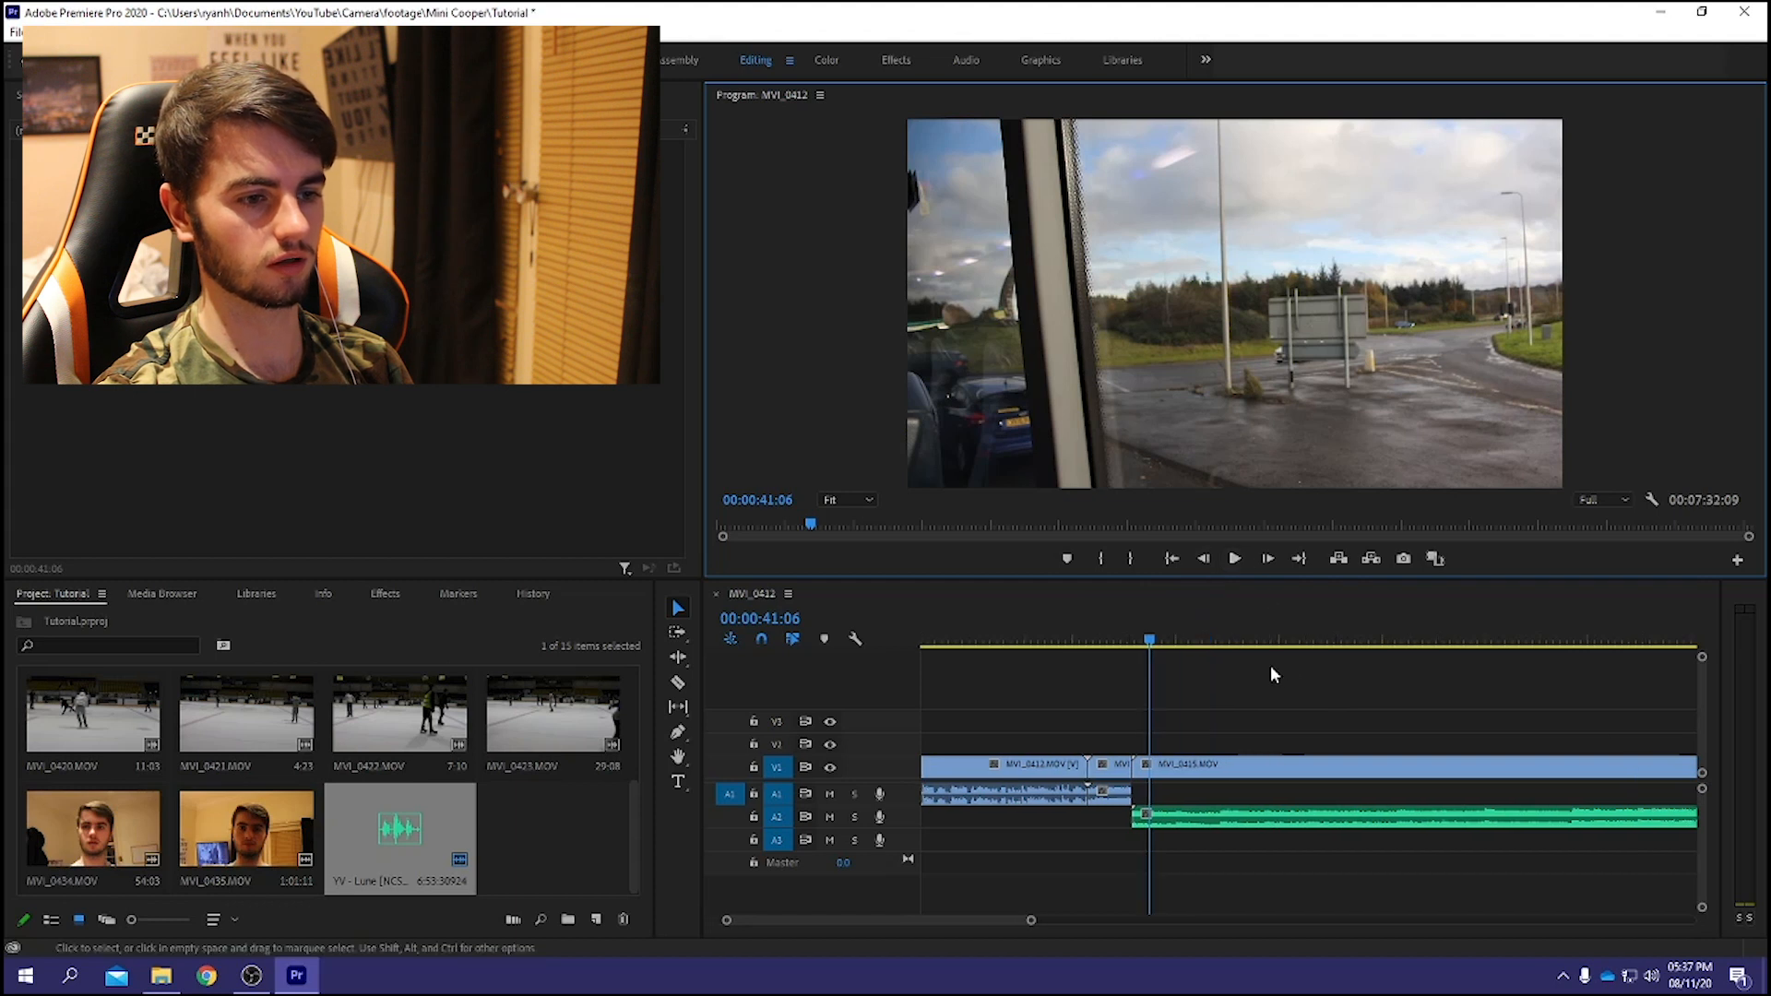
pyautogui.click(1406, 638)
pyautogui.click(1234, 558)
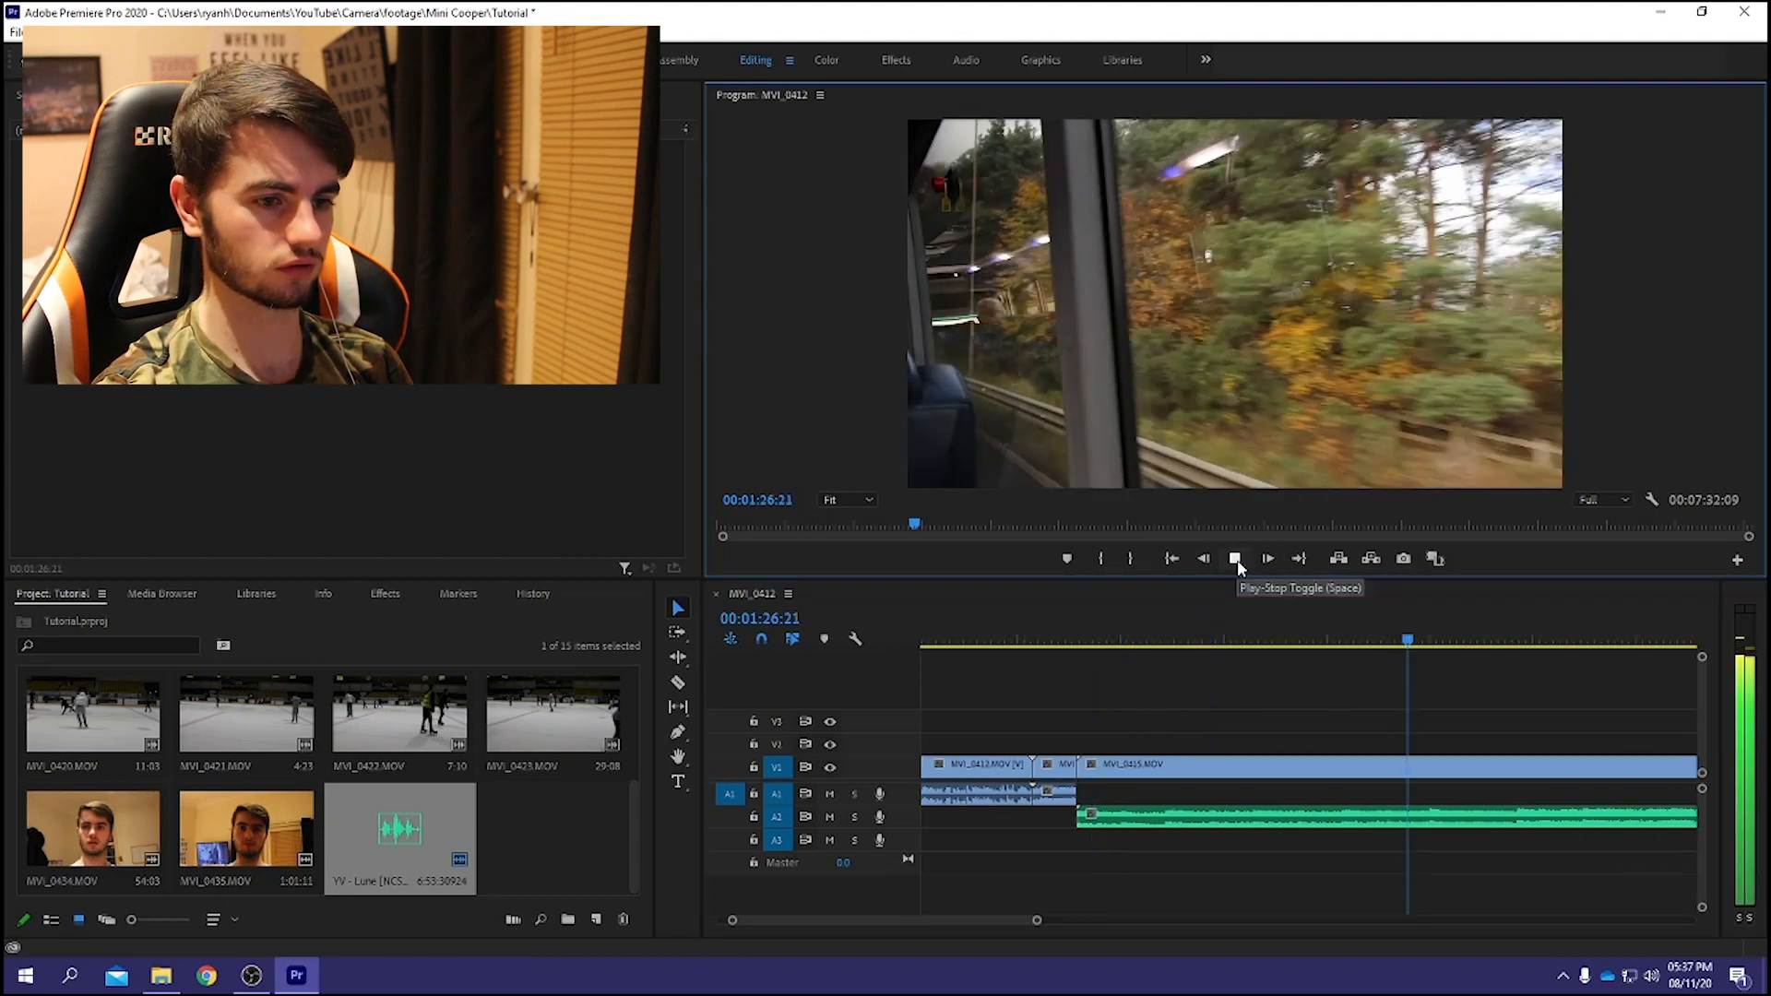
pyautogui.scroll(-3, 1420, 798)
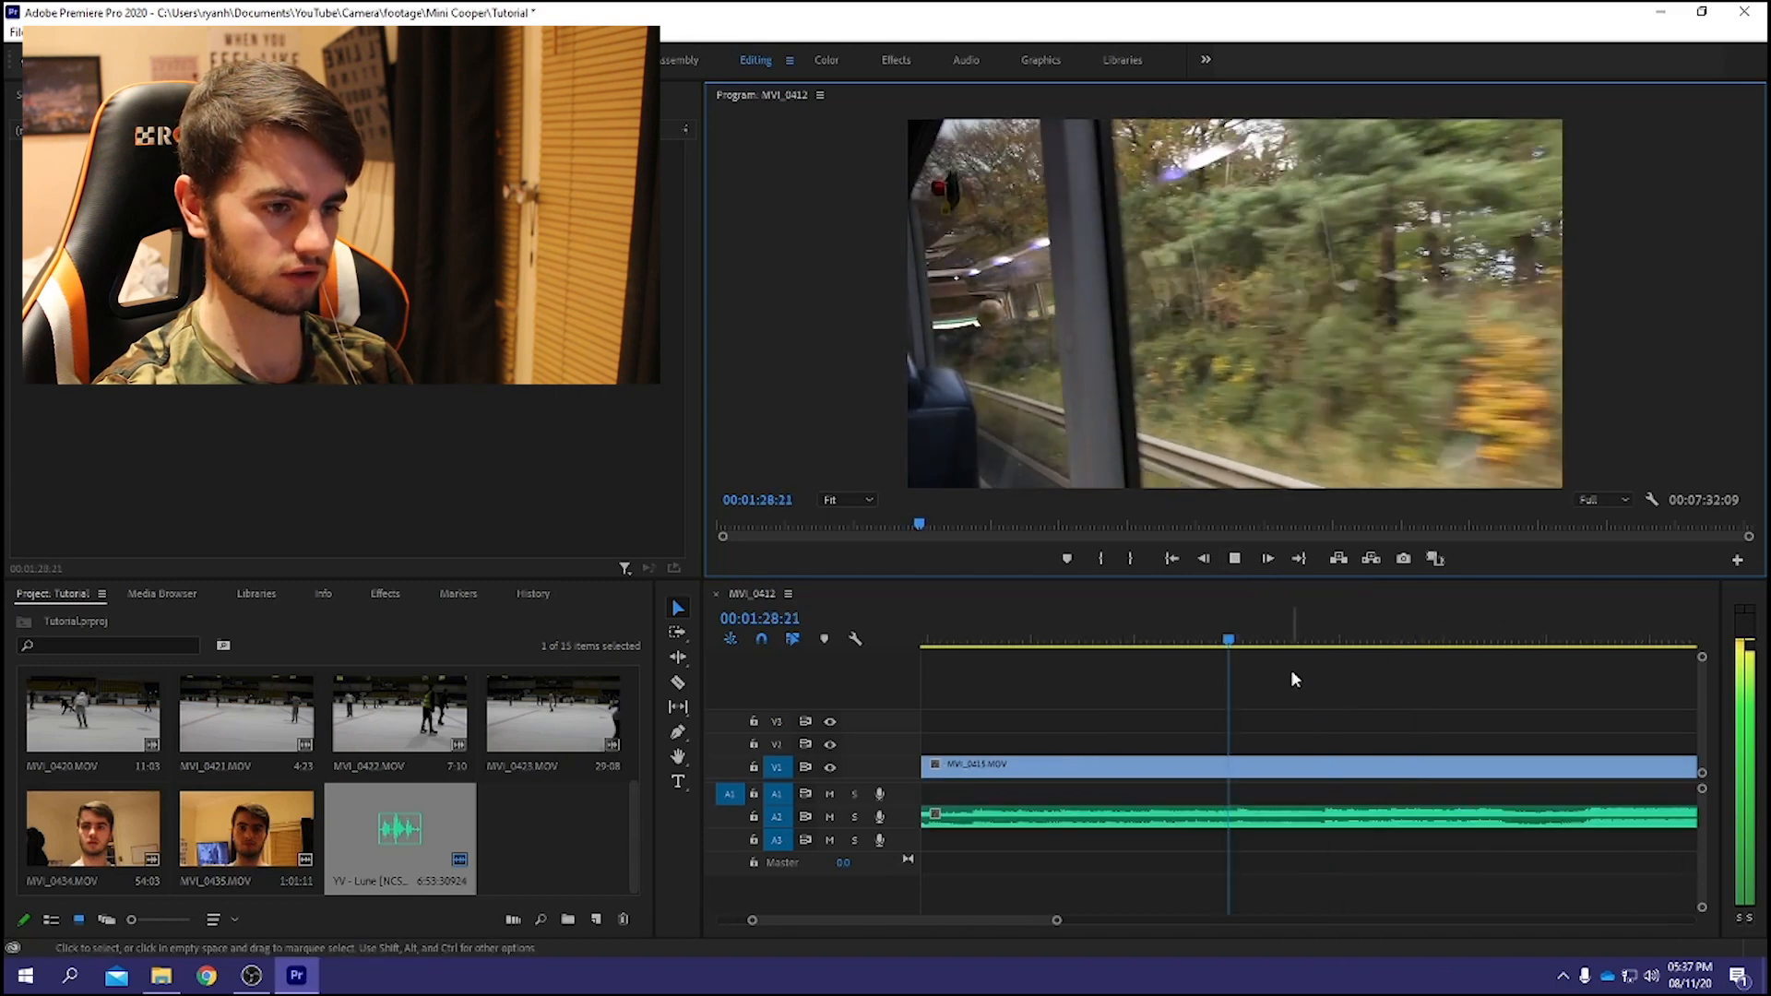
pyautogui.click(1284, 640)
pyautogui.click(1232, 559)
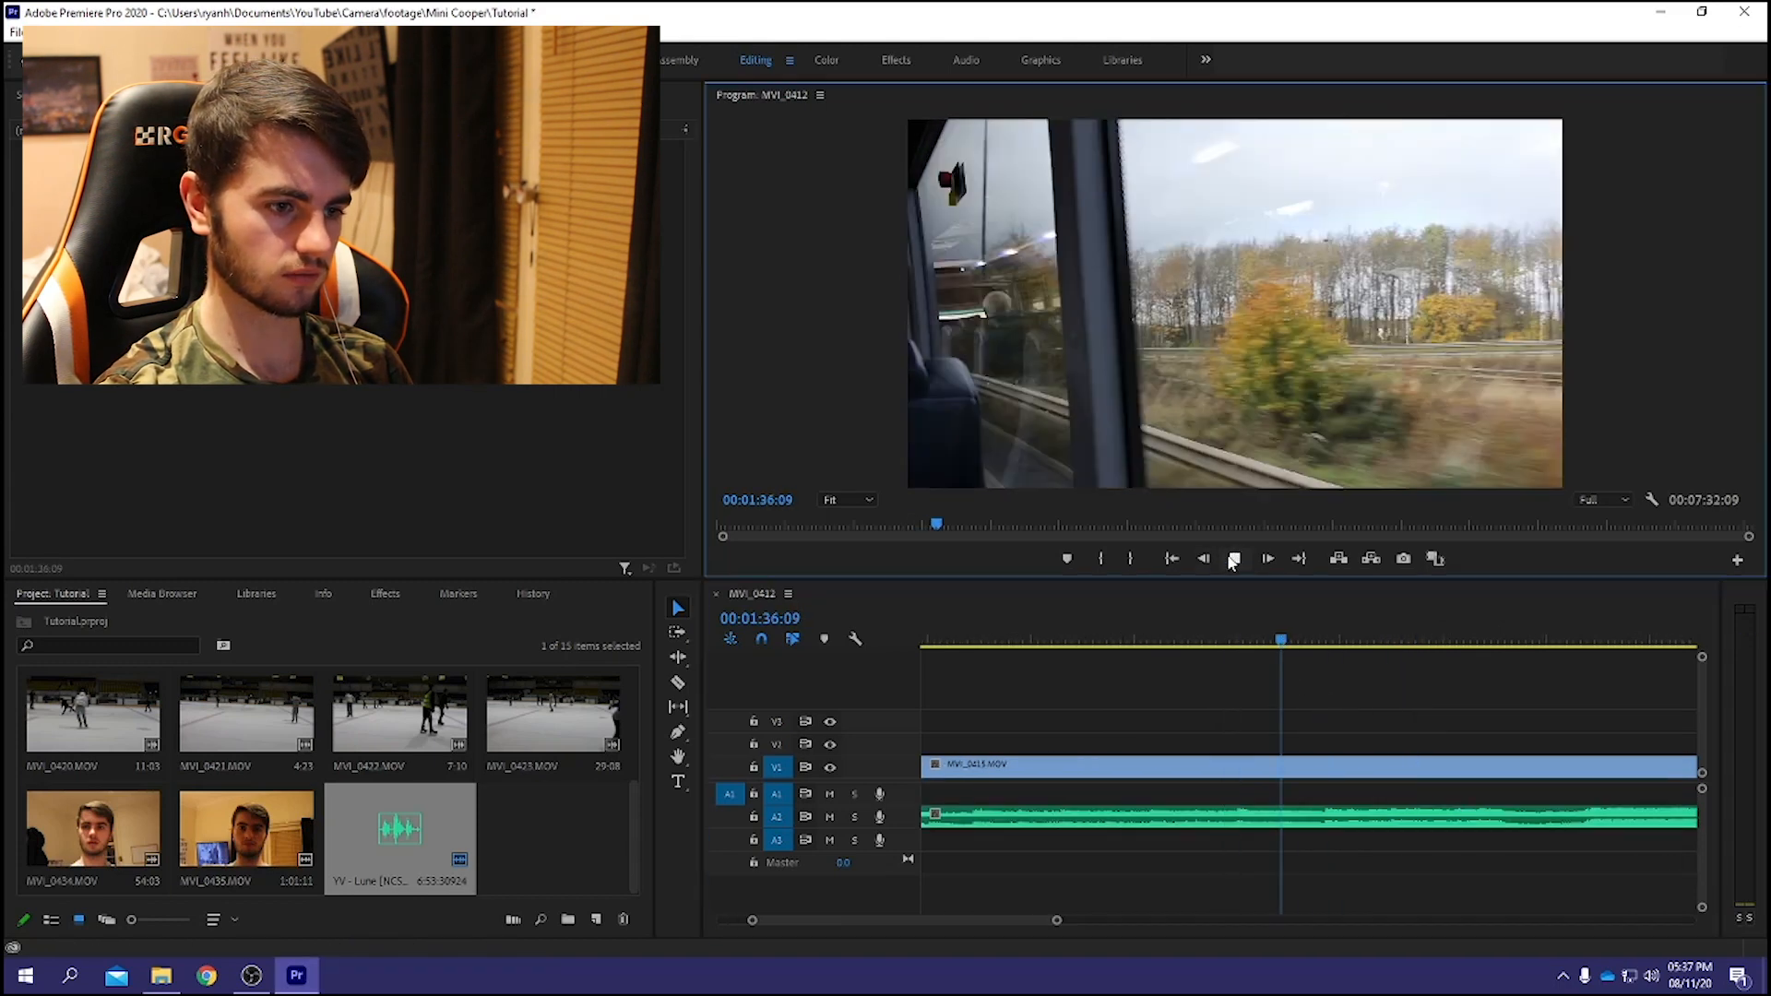
pyautogui.click(1315, 642)
pyautogui.click(1242, 559)
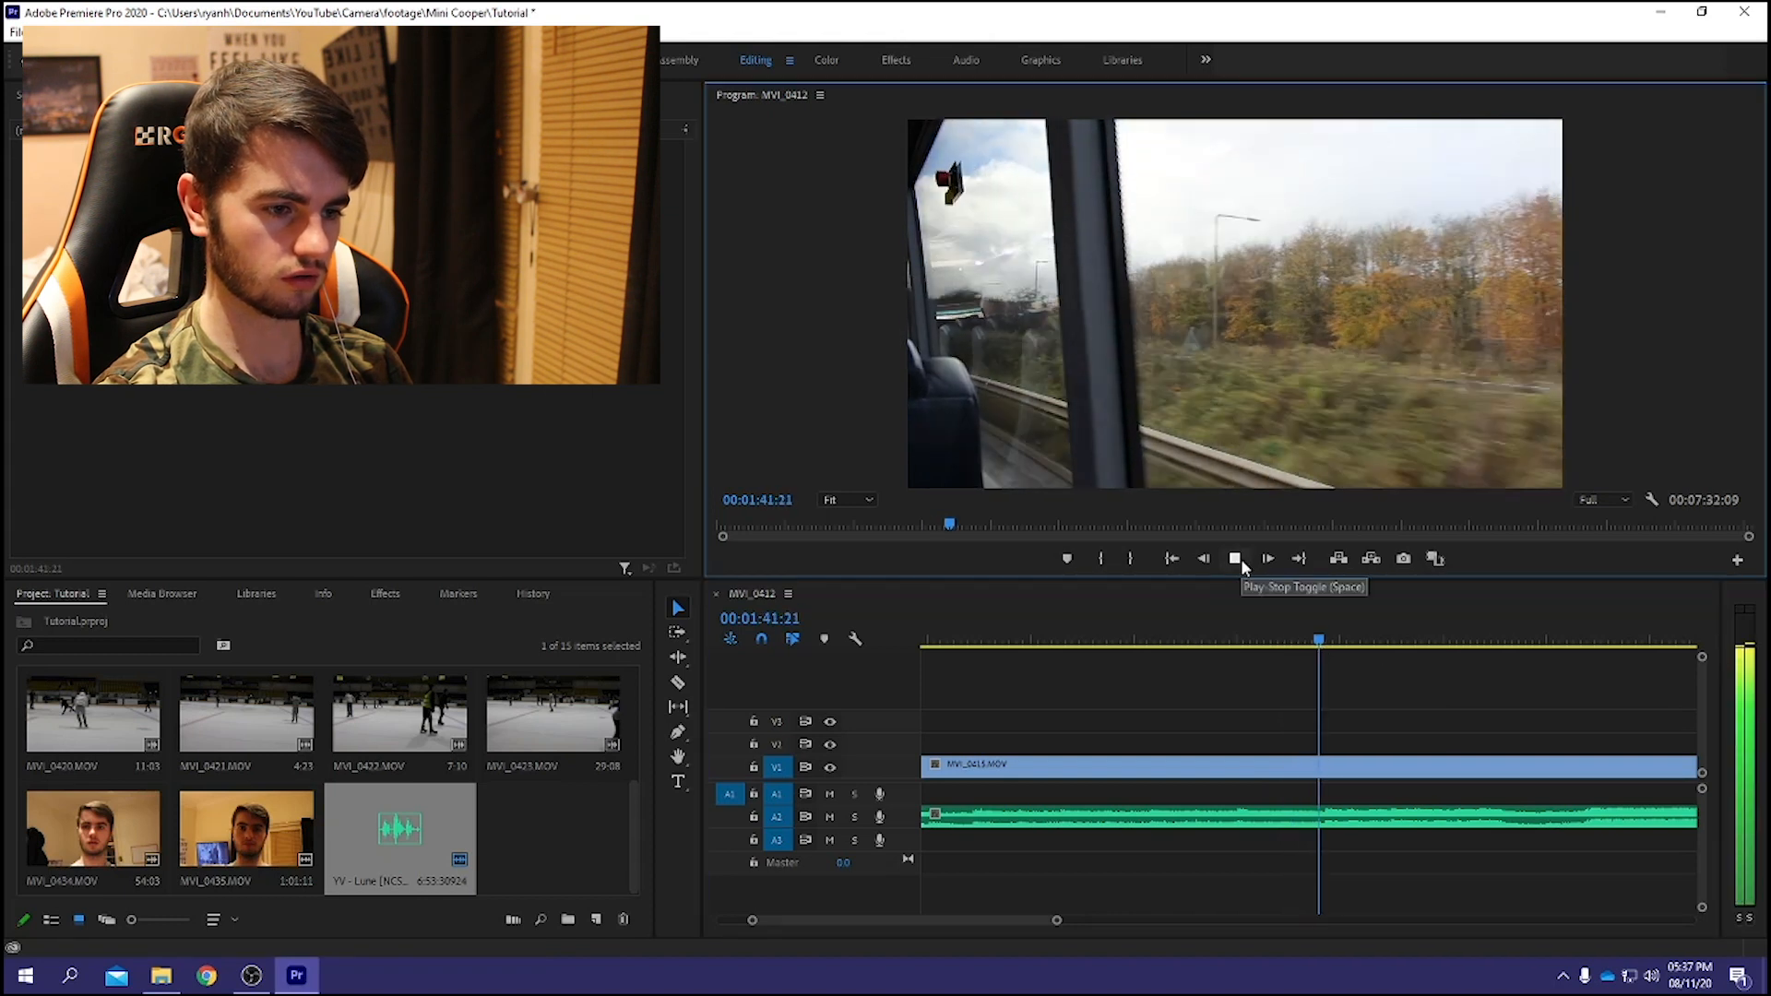
pyautogui.click(1241, 559)
pyautogui.scroll(-2, 1340, 643)
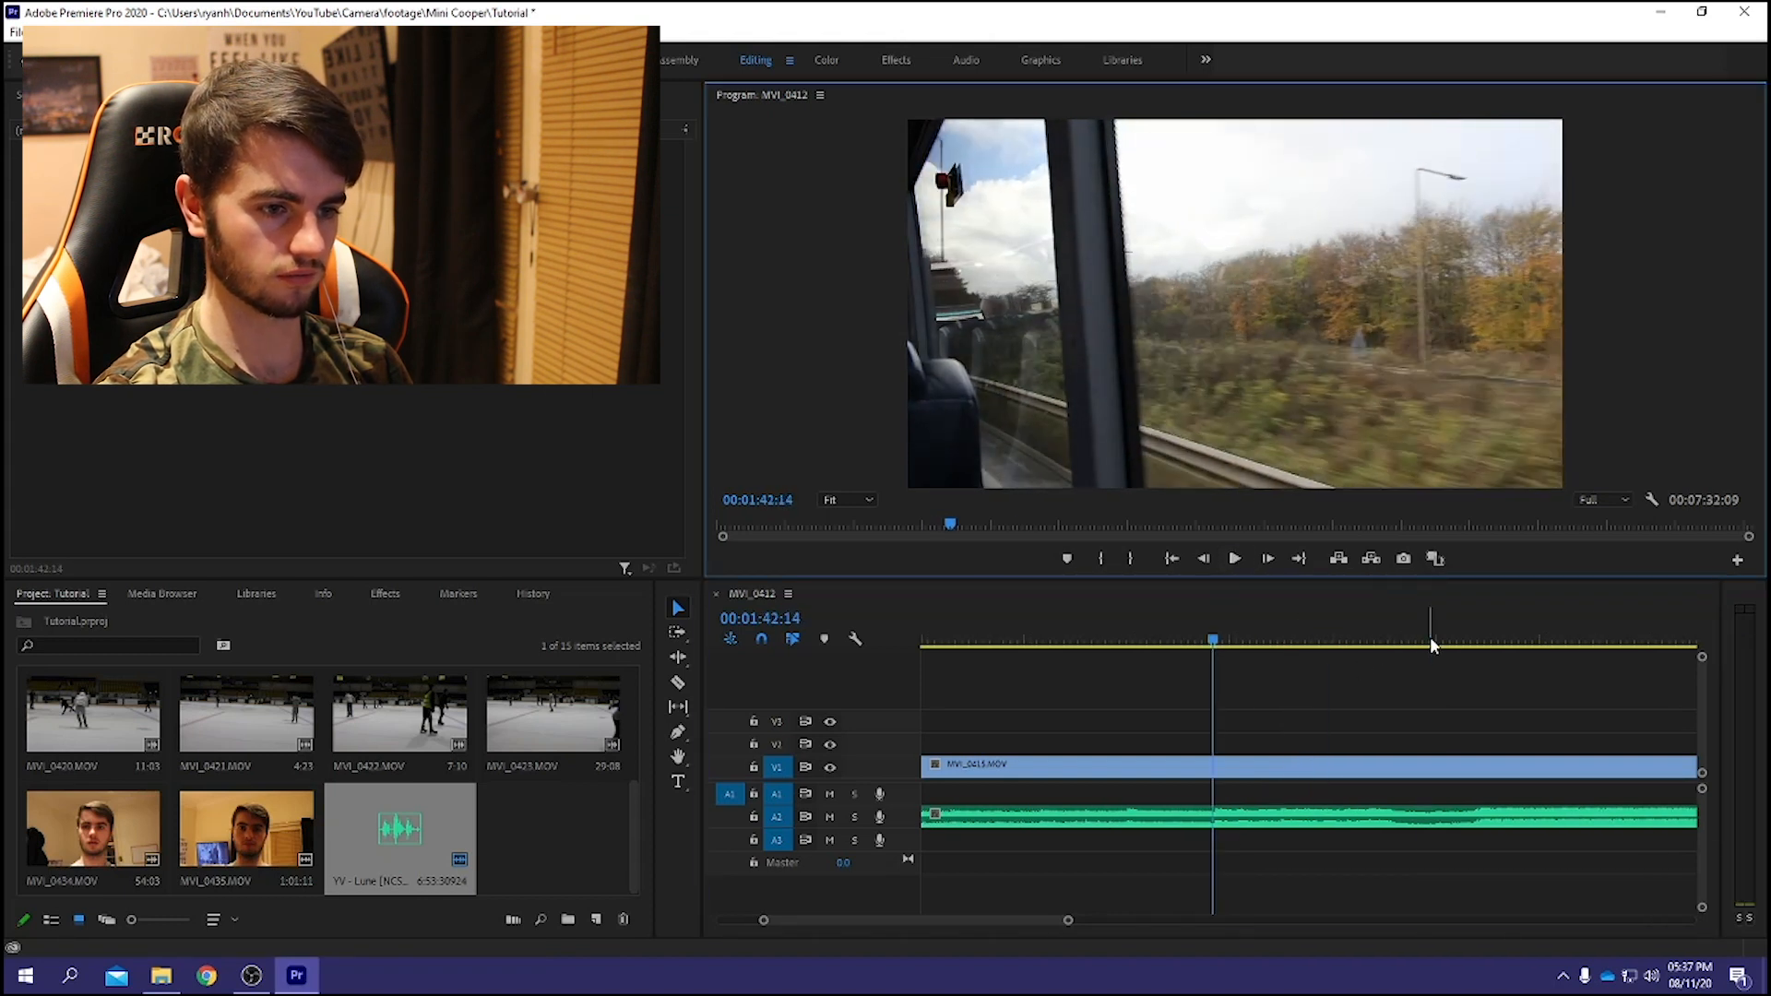
pyautogui.click(1431, 643)
pyautogui.click(1237, 559)
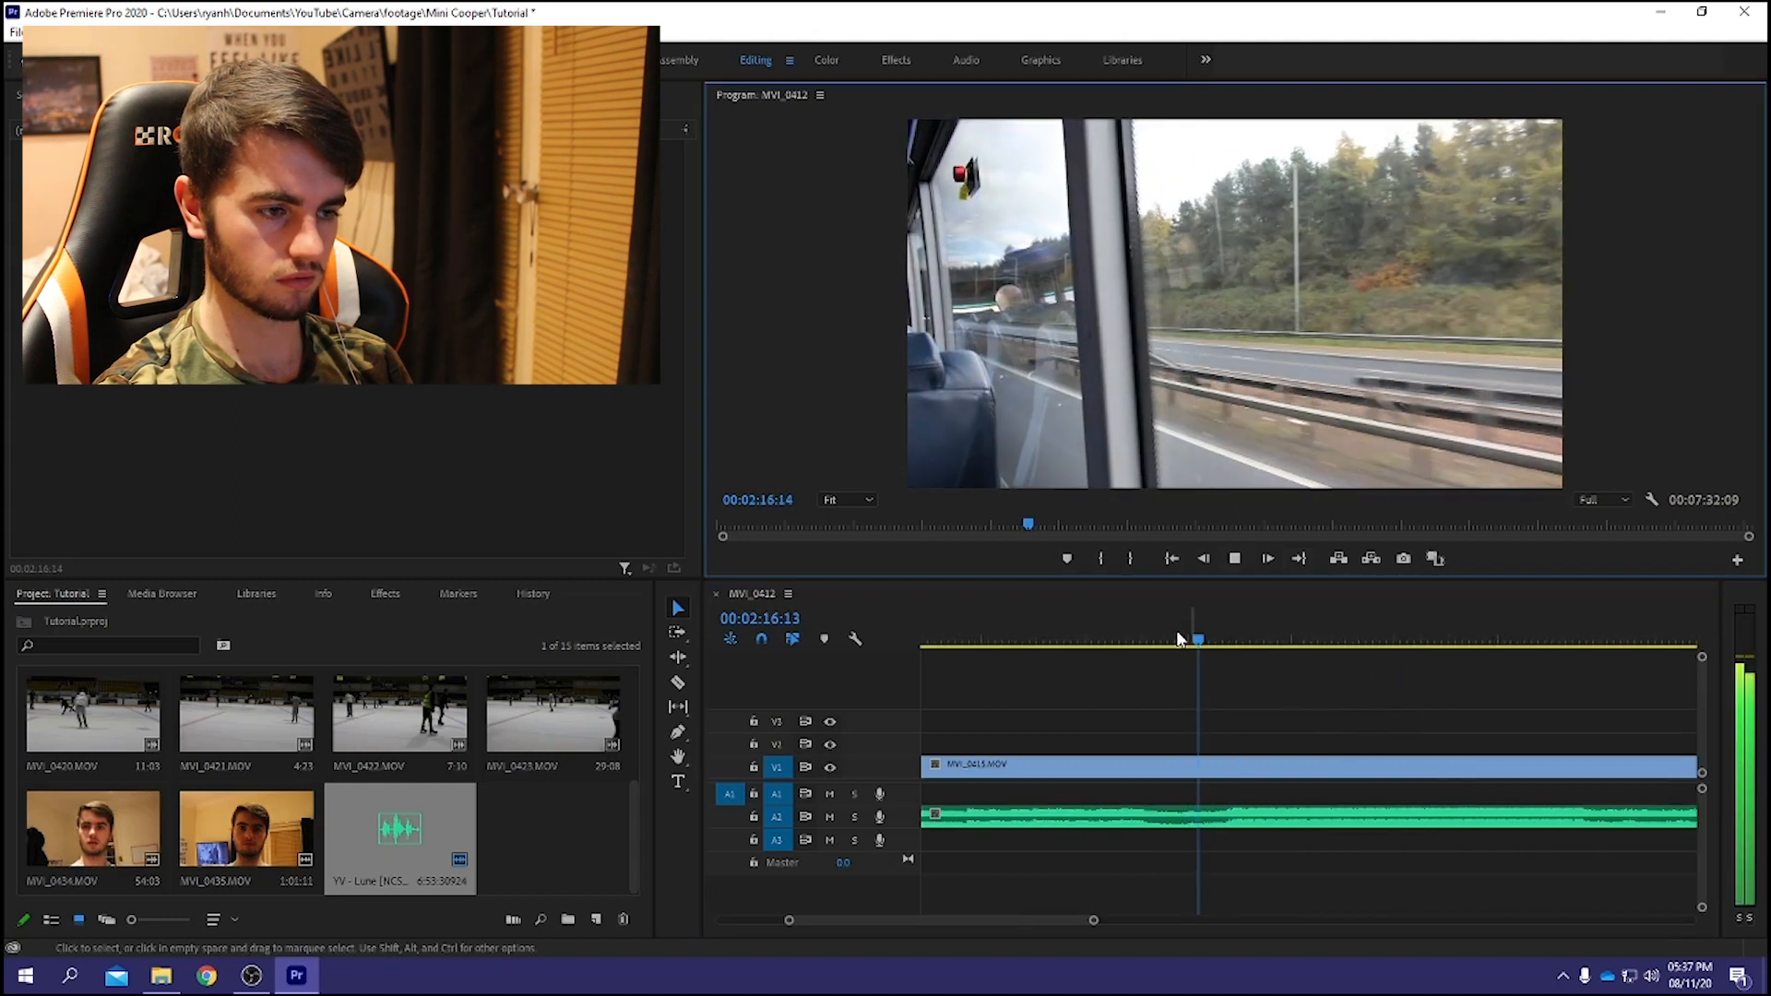
pyautogui.click(1236, 560)
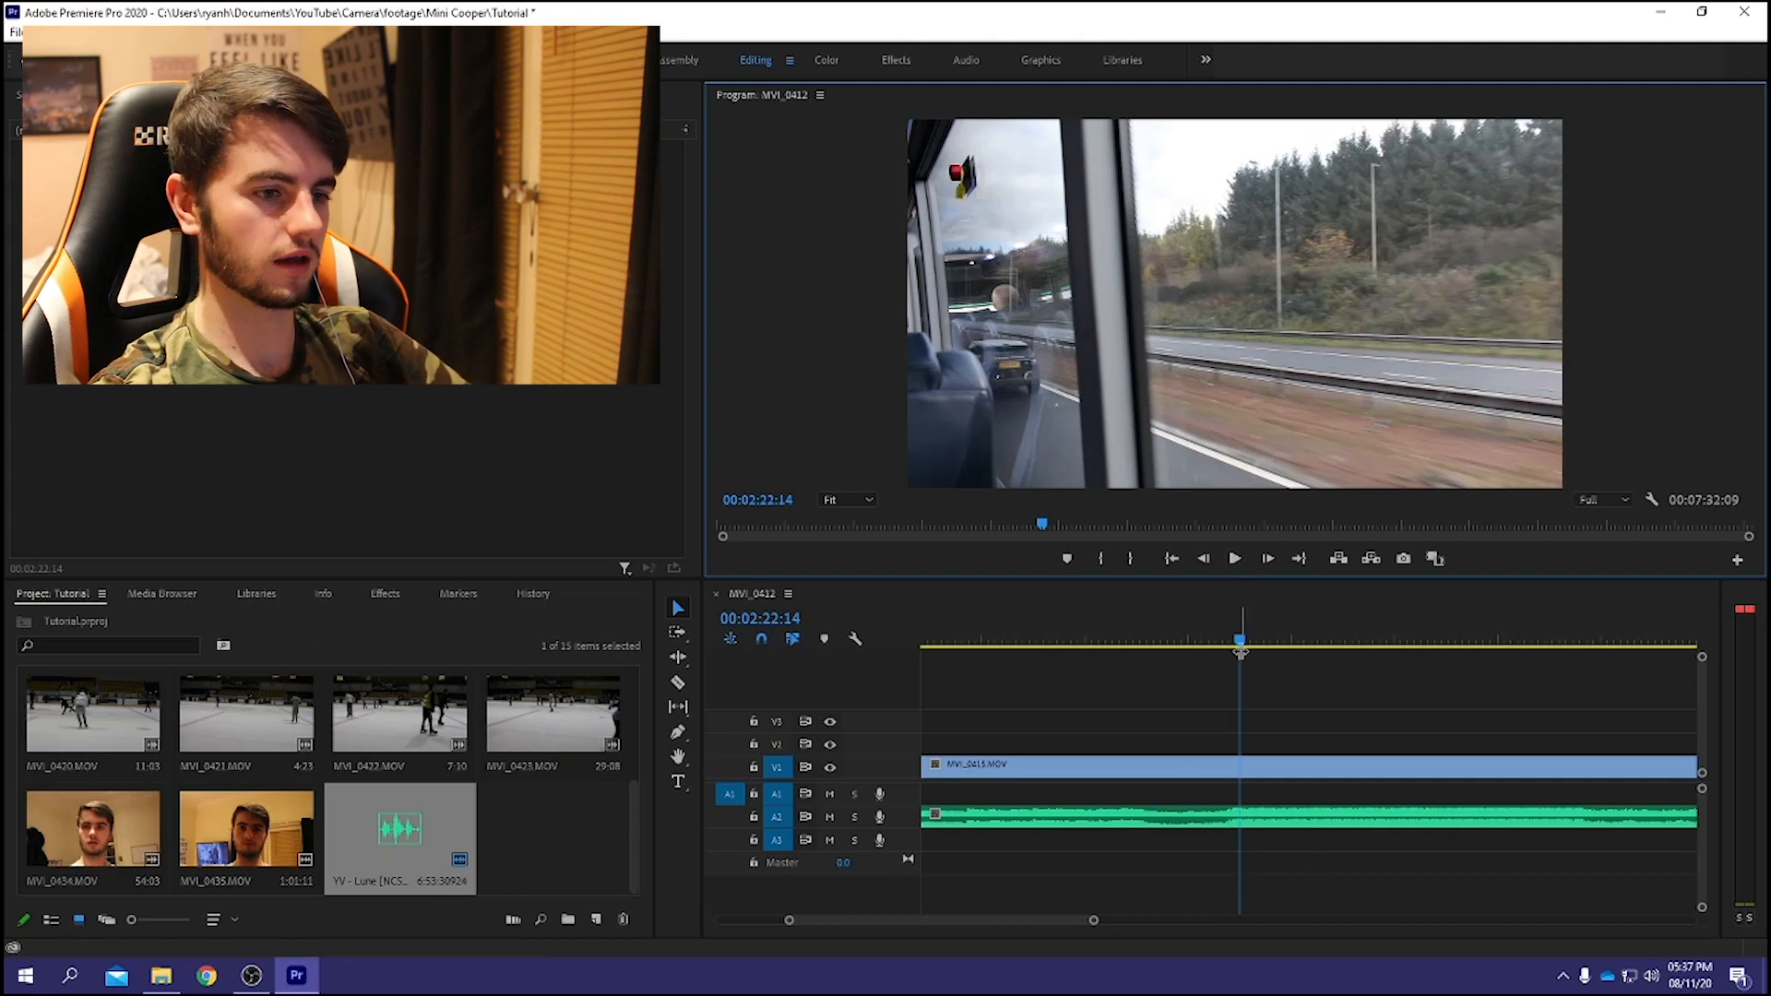
# Cut away the music before 00:02:19:09 and move the remaining part to begin at the start of MVI_0415.MOV.
pyautogui.moveTo(1093, 920); pyautogui.dragTo(1036, 921)
pyautogui.moveTo(1281, 635); pyautogui.dragTo(1275, 645)
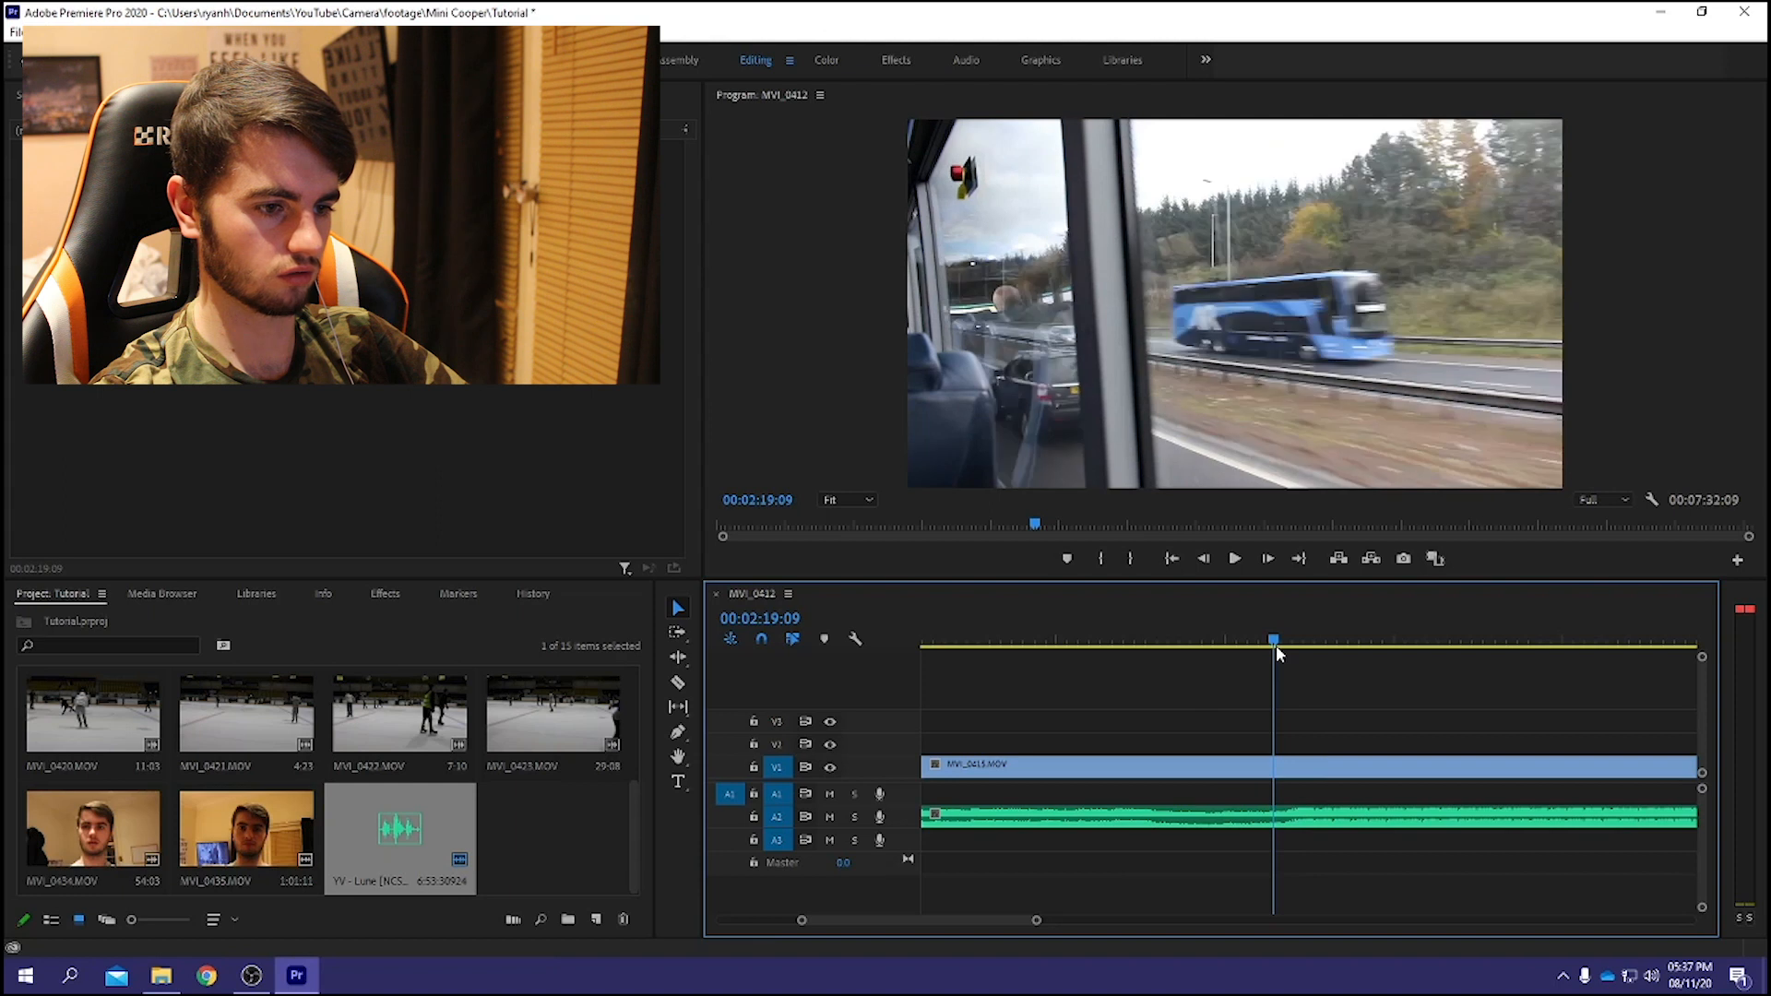
pyautogui.hotkey('ctrl', 'k')
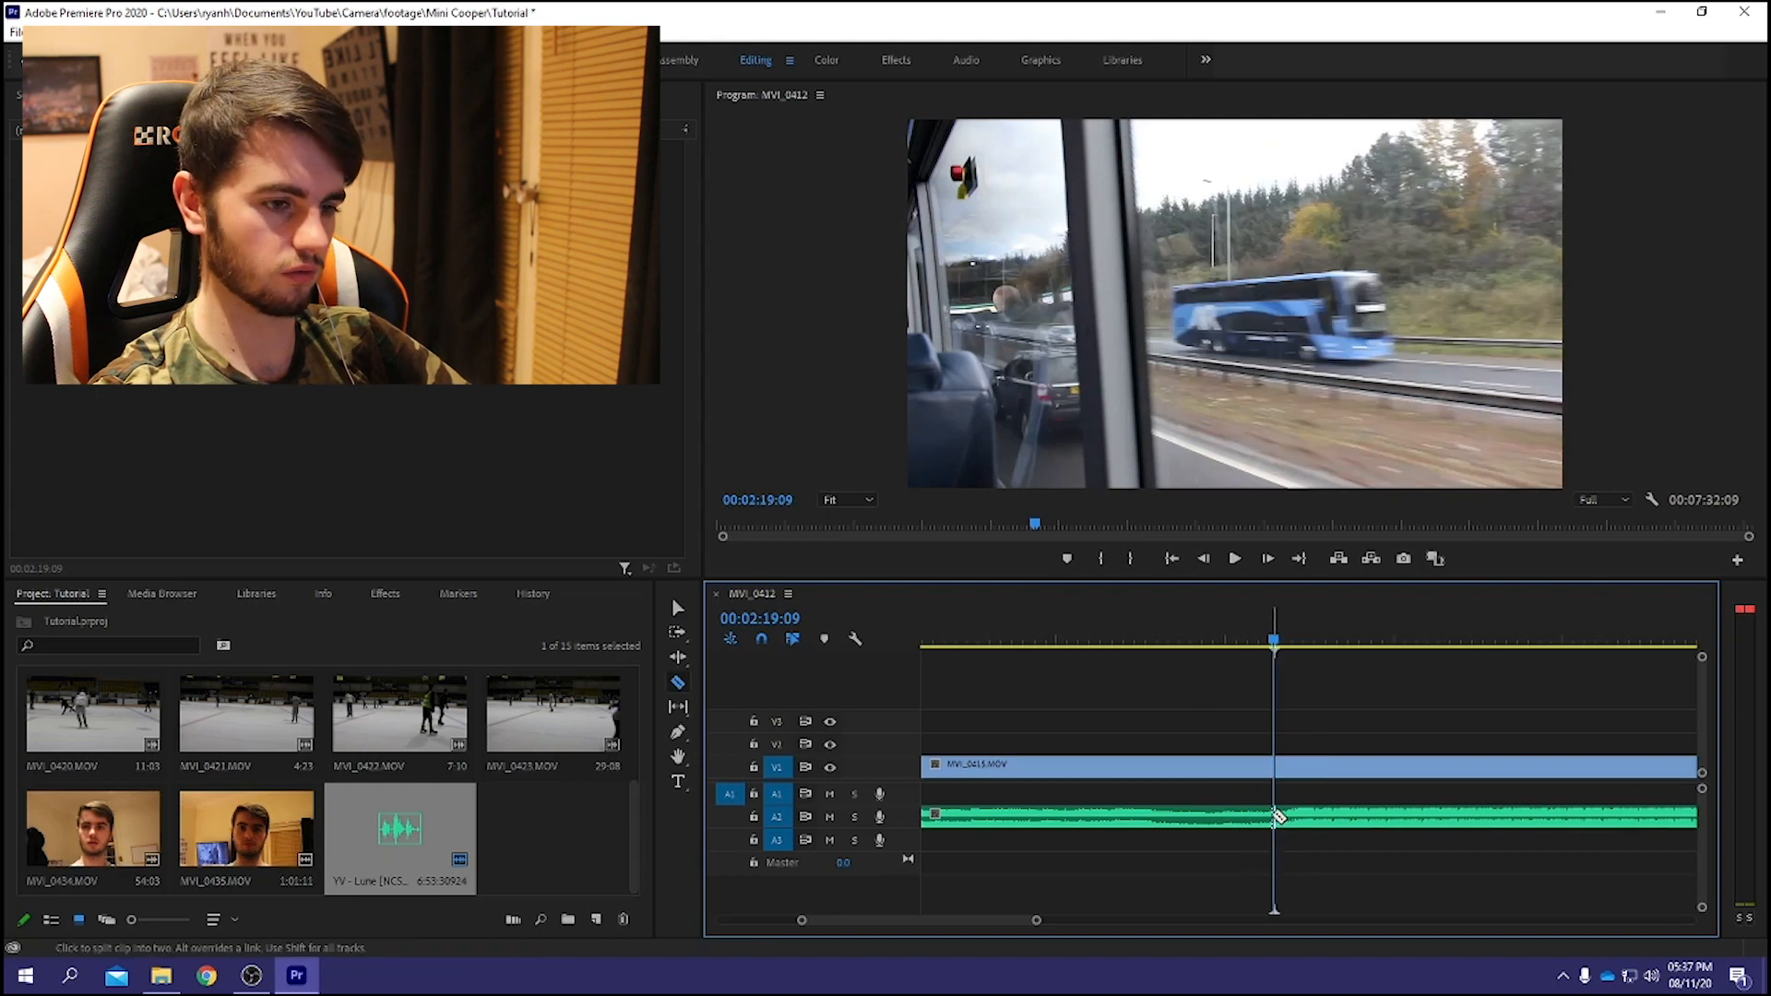
pyautogui.click(1208, 821)
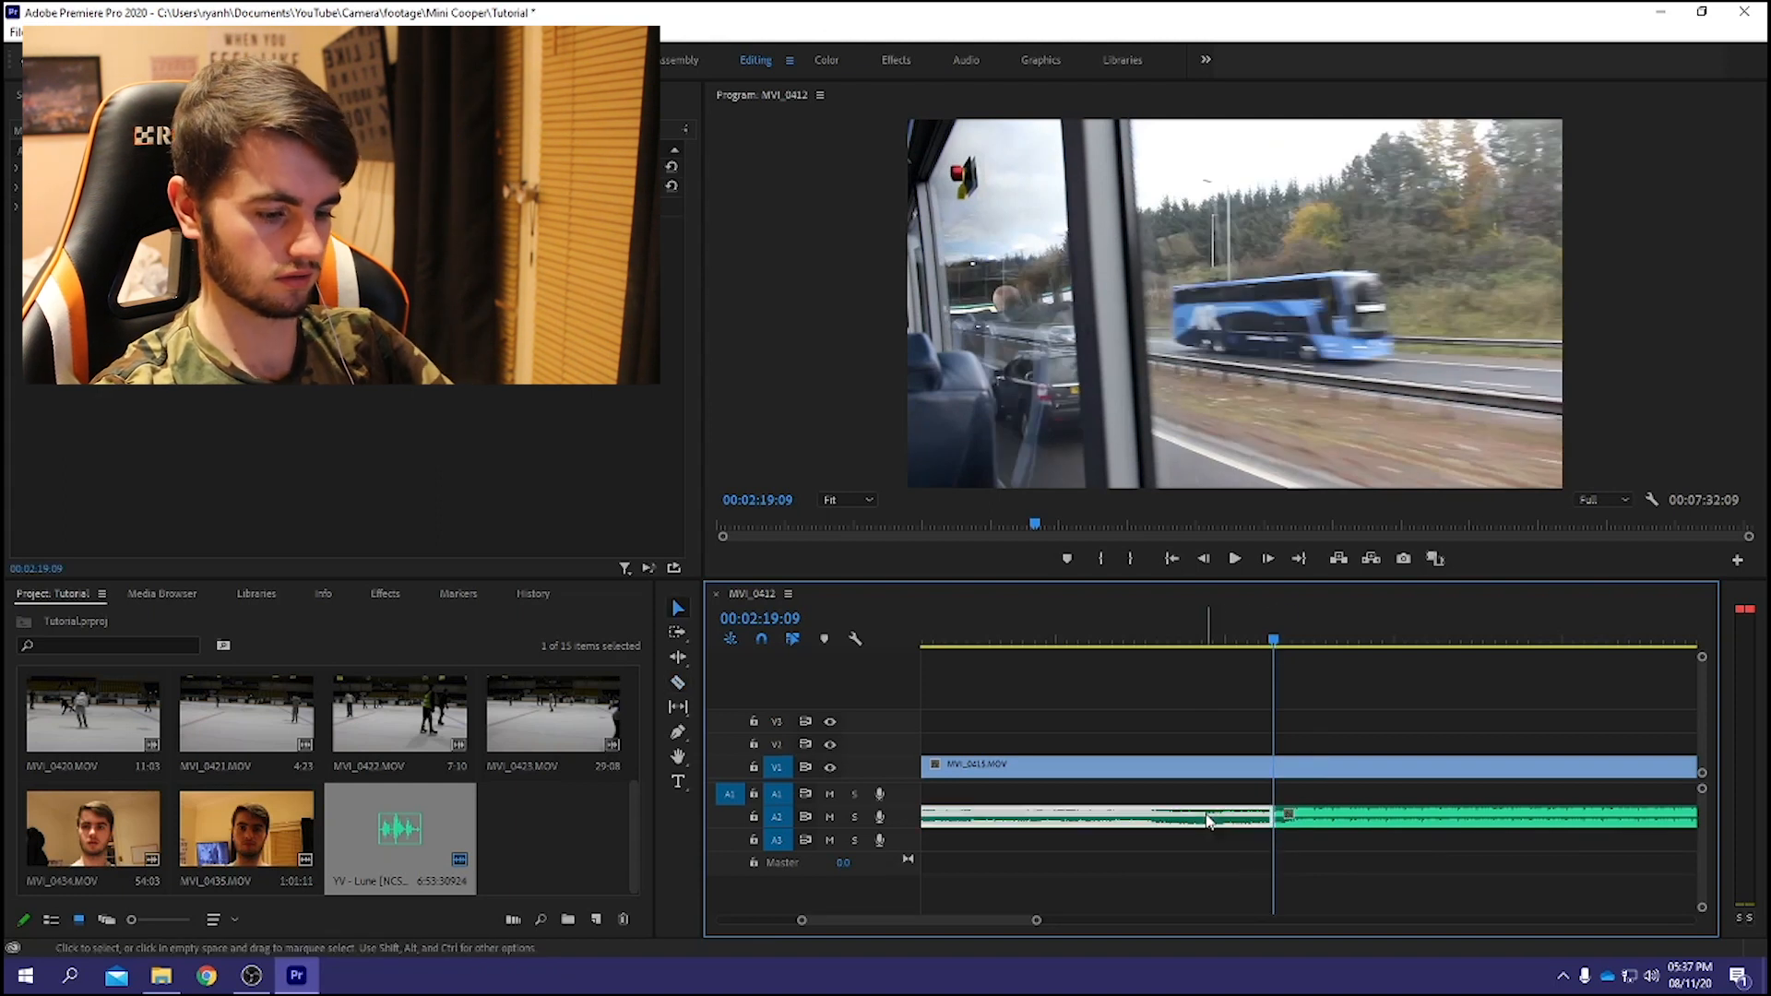
pyautogui.press('Delete')
pyautogui.moveTo(1040, 919); pyautogui.dragTo(1241, 917)
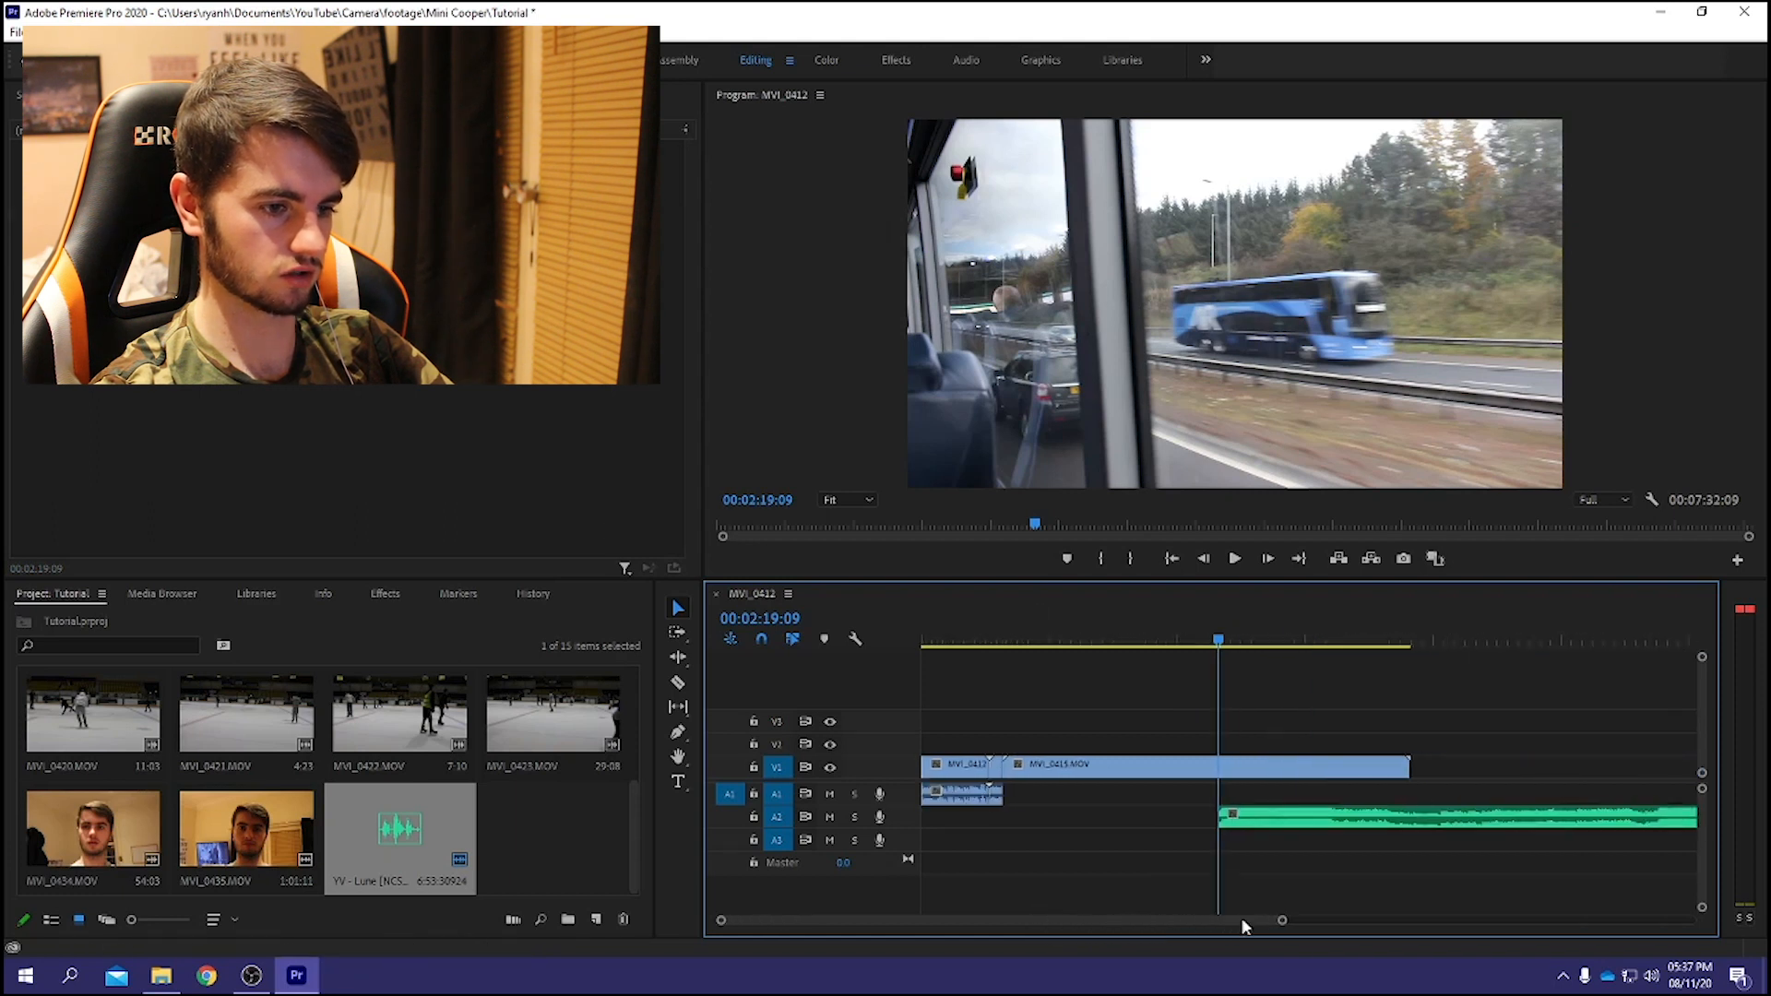
pyautogui.moveTo(1290, 818); pyautogui.dragTo(1071, 817)
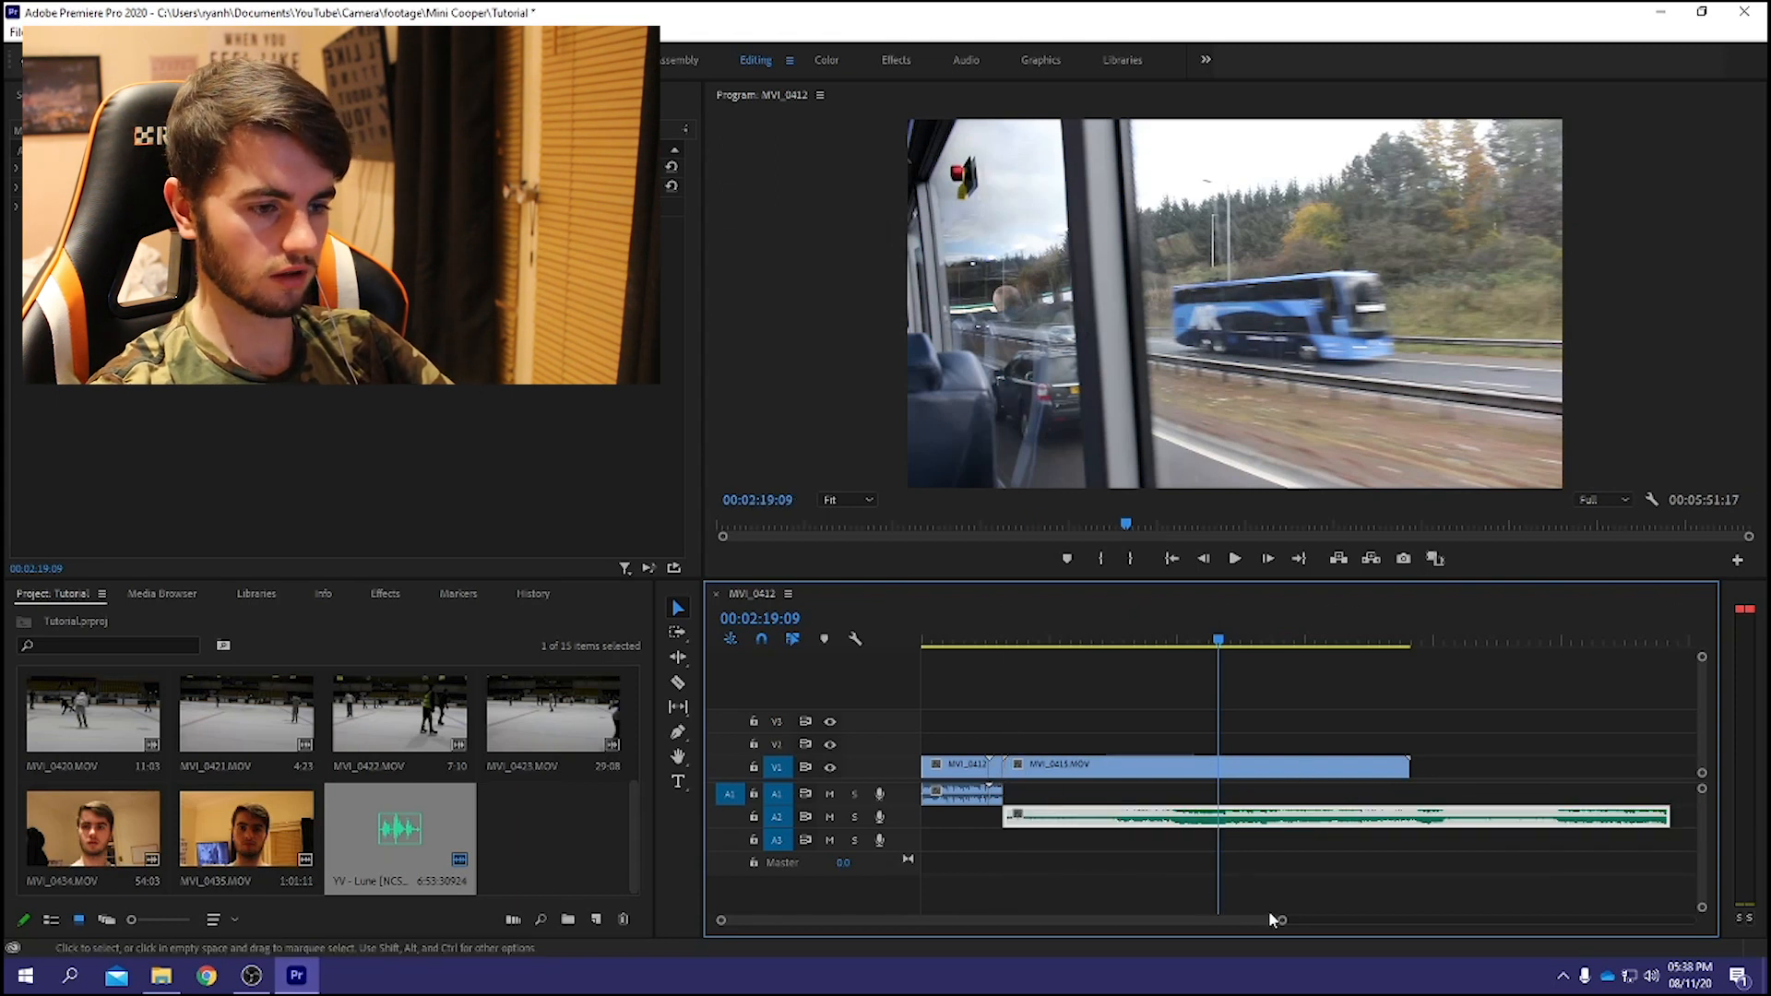
# Increase the height of the audio tracks and lower the volume level of the music clip on A2.
pyautogui.moveTo(1282, 920); pyautogui.dragTo(1157, 929)
pyautogui.moveTo(1016, 924); pyautogui.dragTo(1117, 925)
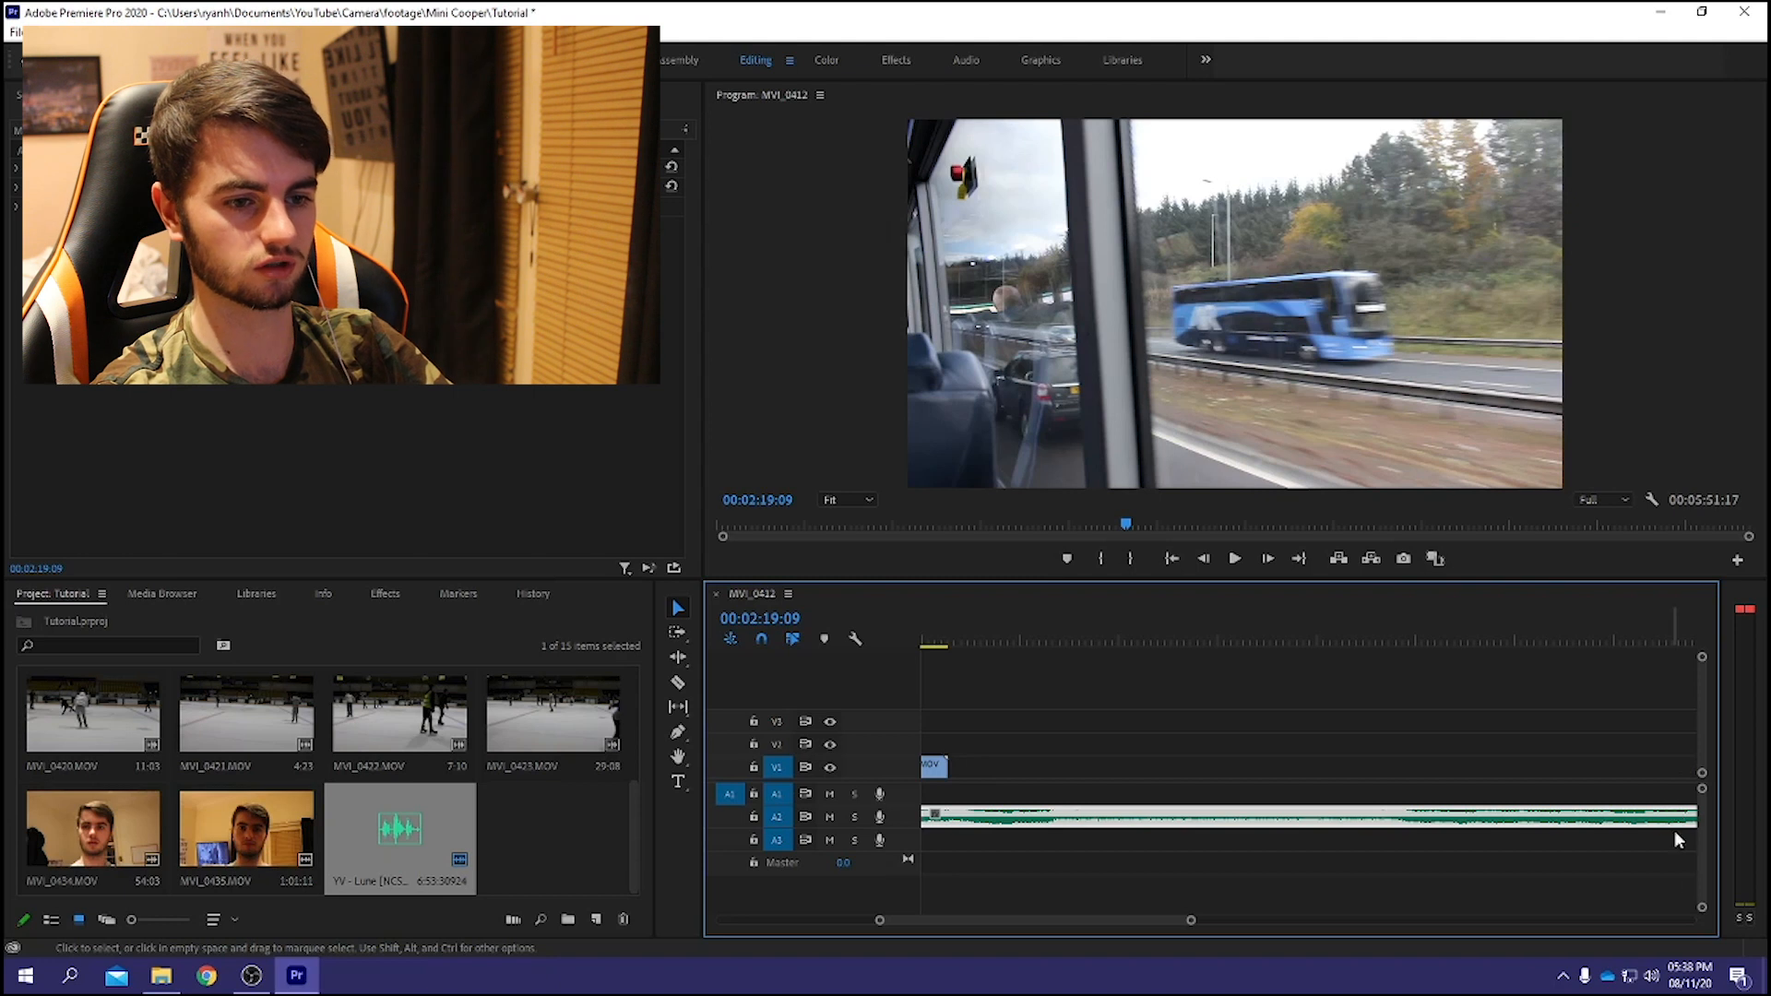
pyautogui.moveTo(1703, 913); pyautogui.dragTo(1702, 904)
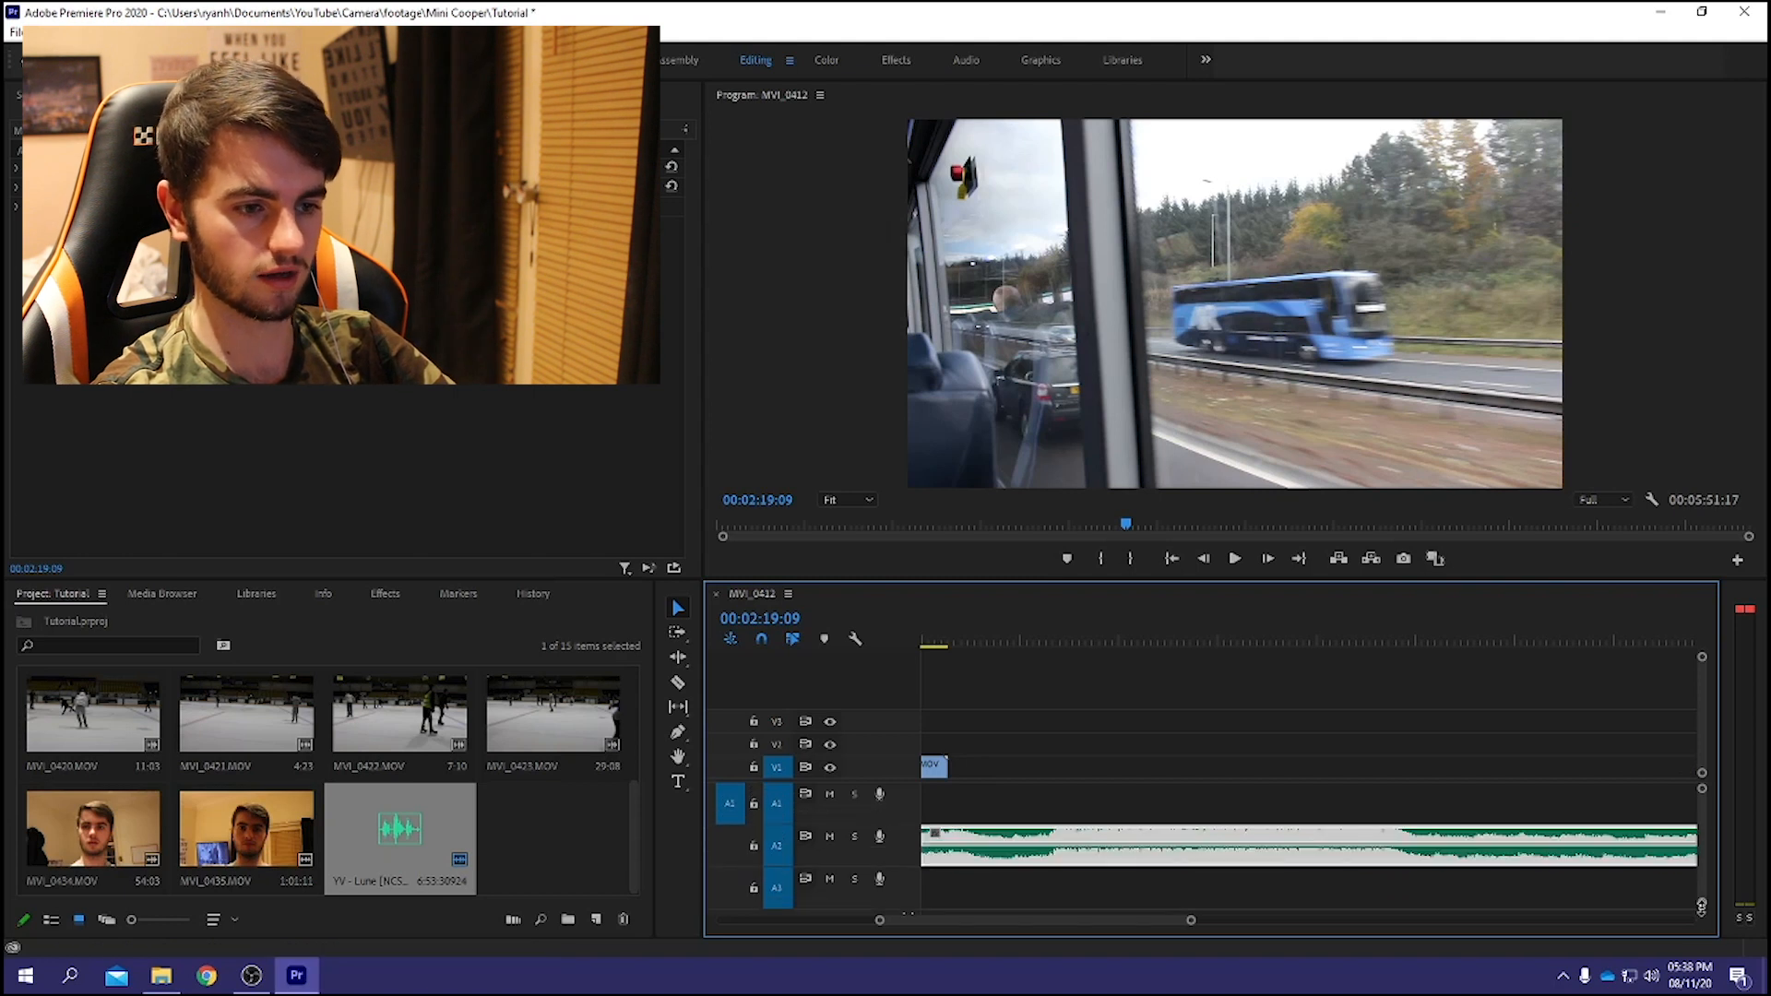
pyautogui.click(1533, 851)
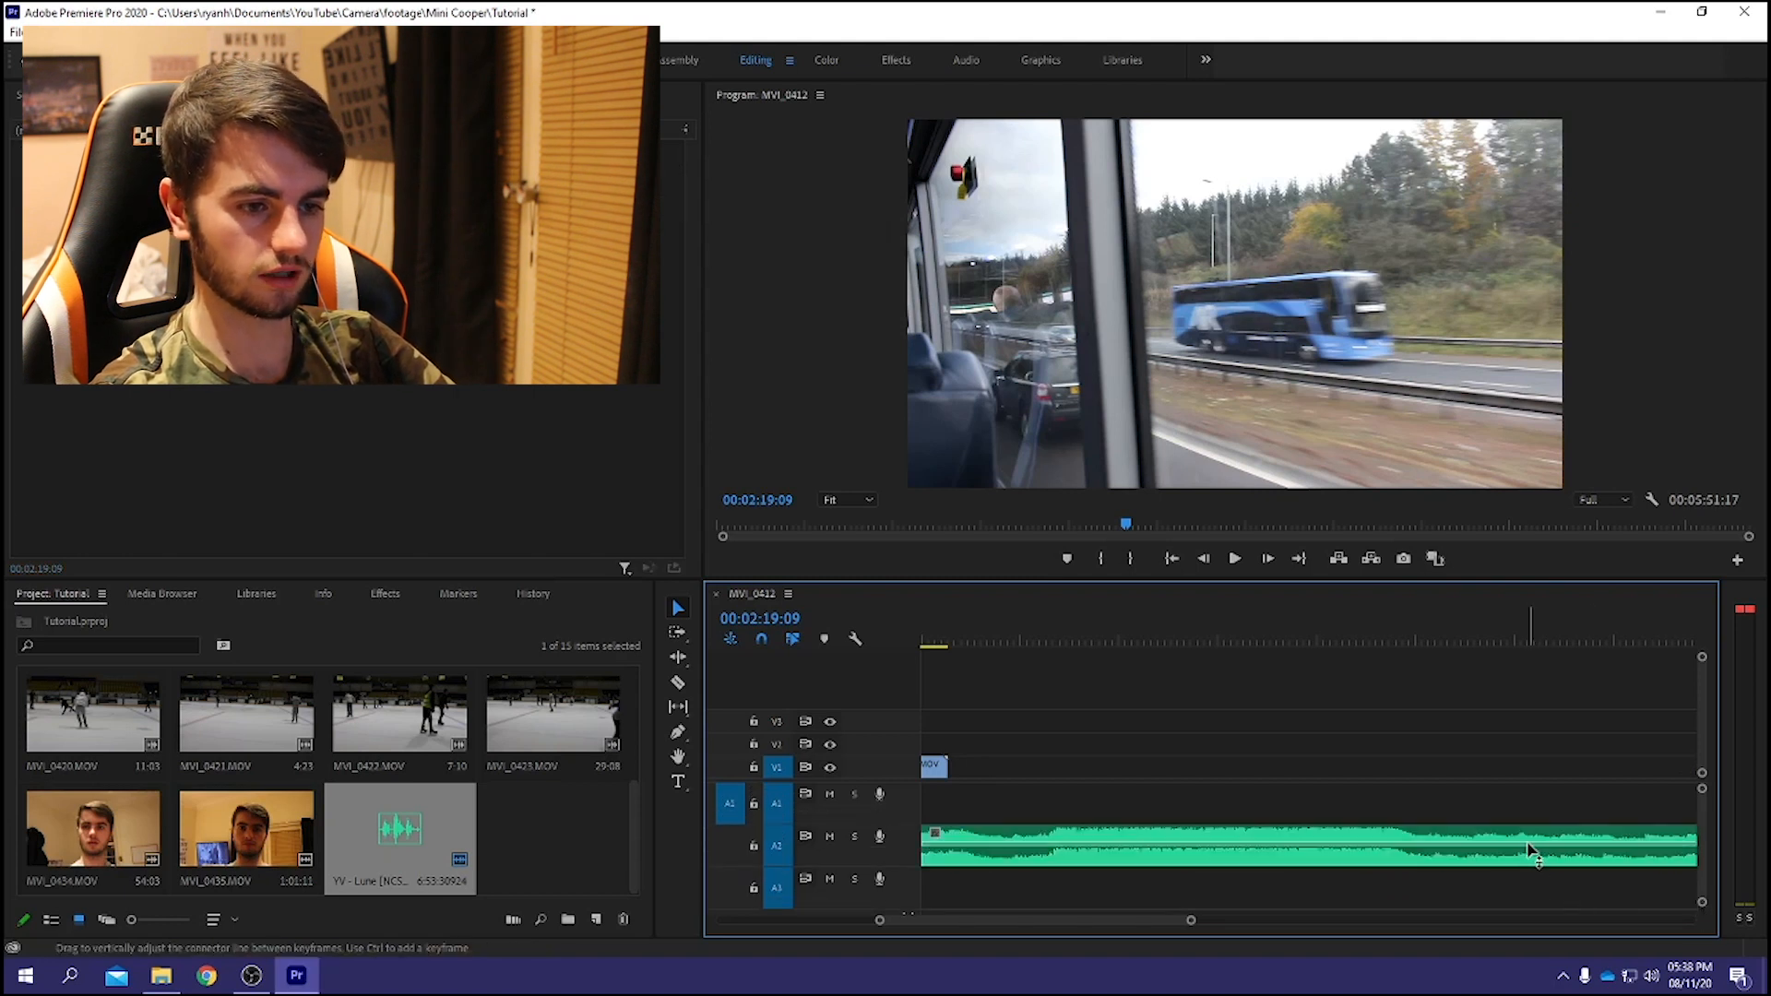
pyautogui.click(1528, 842)
pyautogui.moveTo(1528, 845); pyautogui.dragTo(1532, 855)
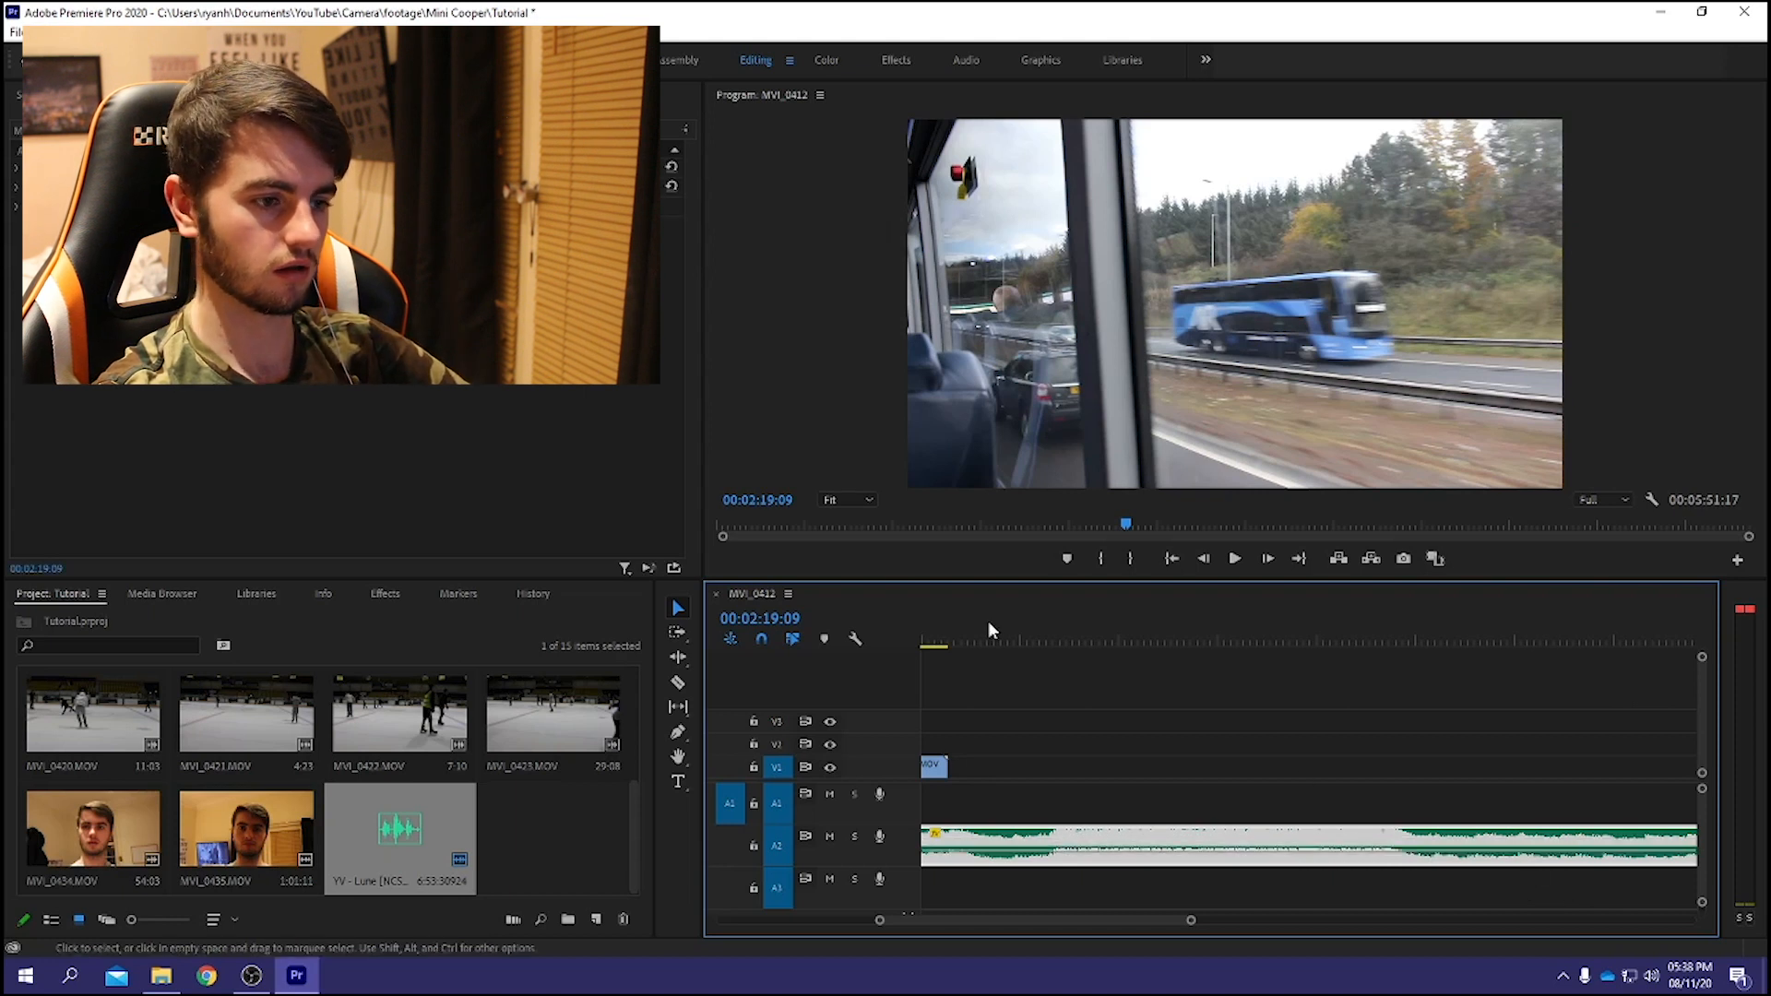
# Play the music around 00:04:08 and fine-tune the volume level of the music clip on A2.
pyautogui.click(1076, 640)
pyautogui.click(1233, 558)
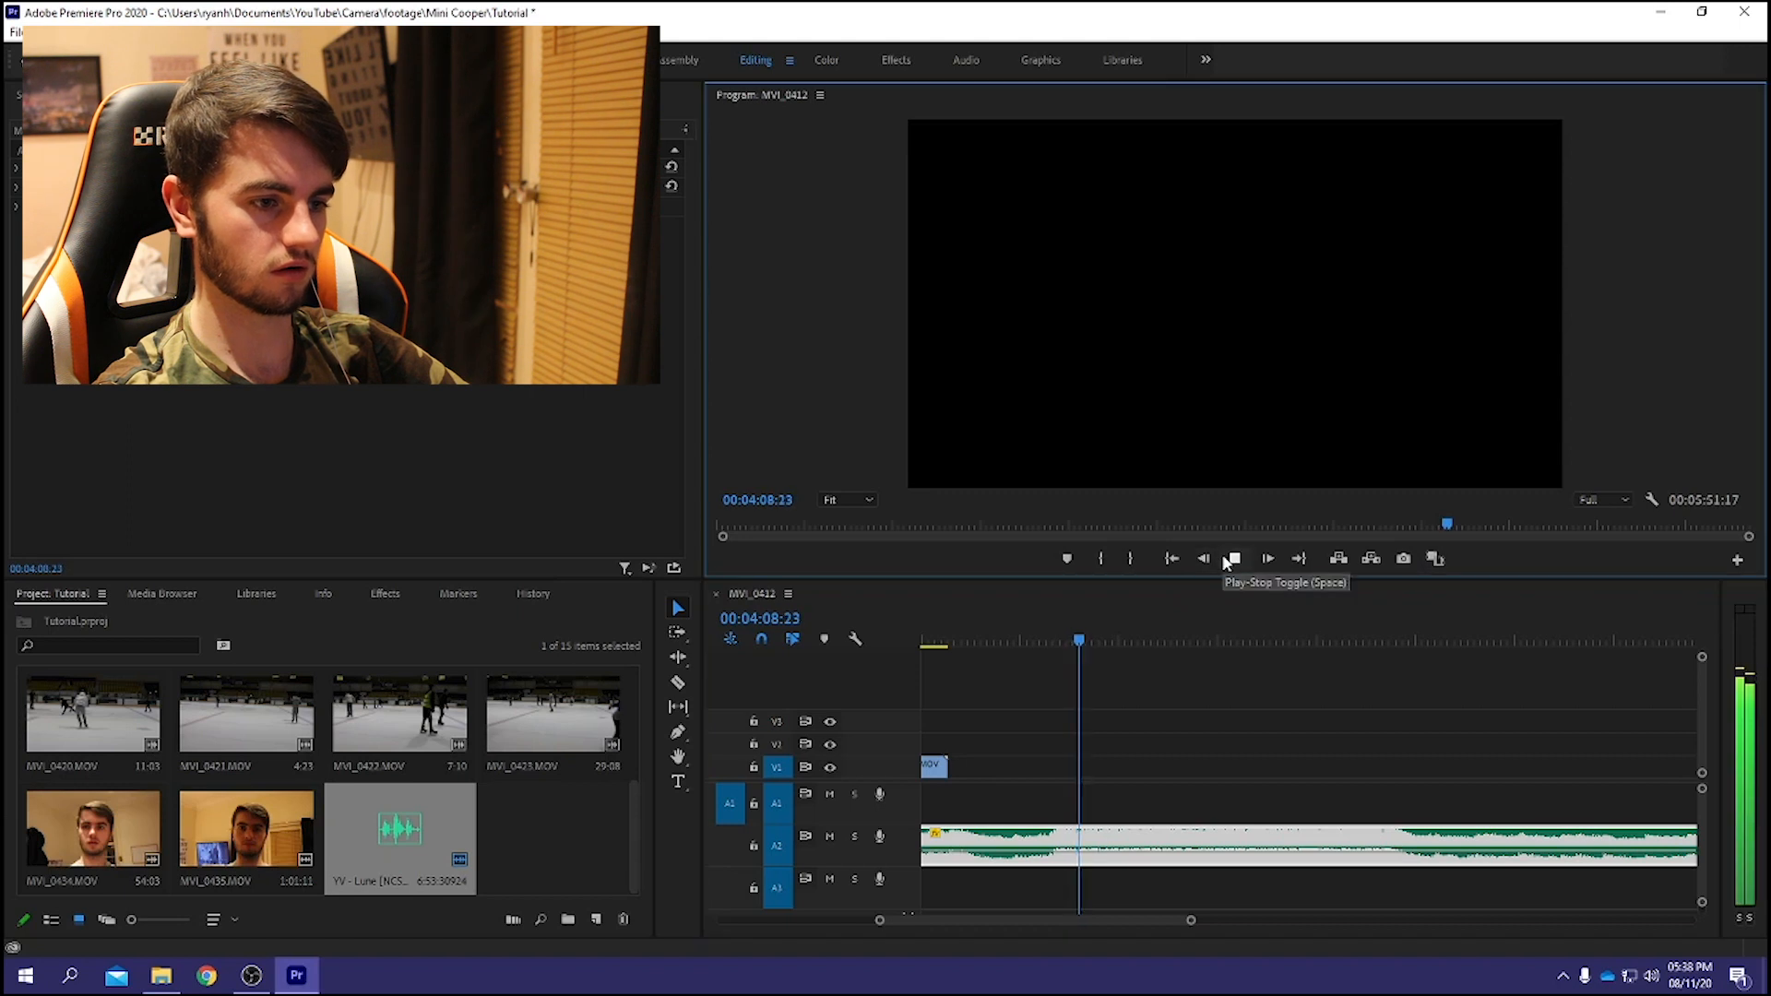
pyautogui.click(1227, 559)
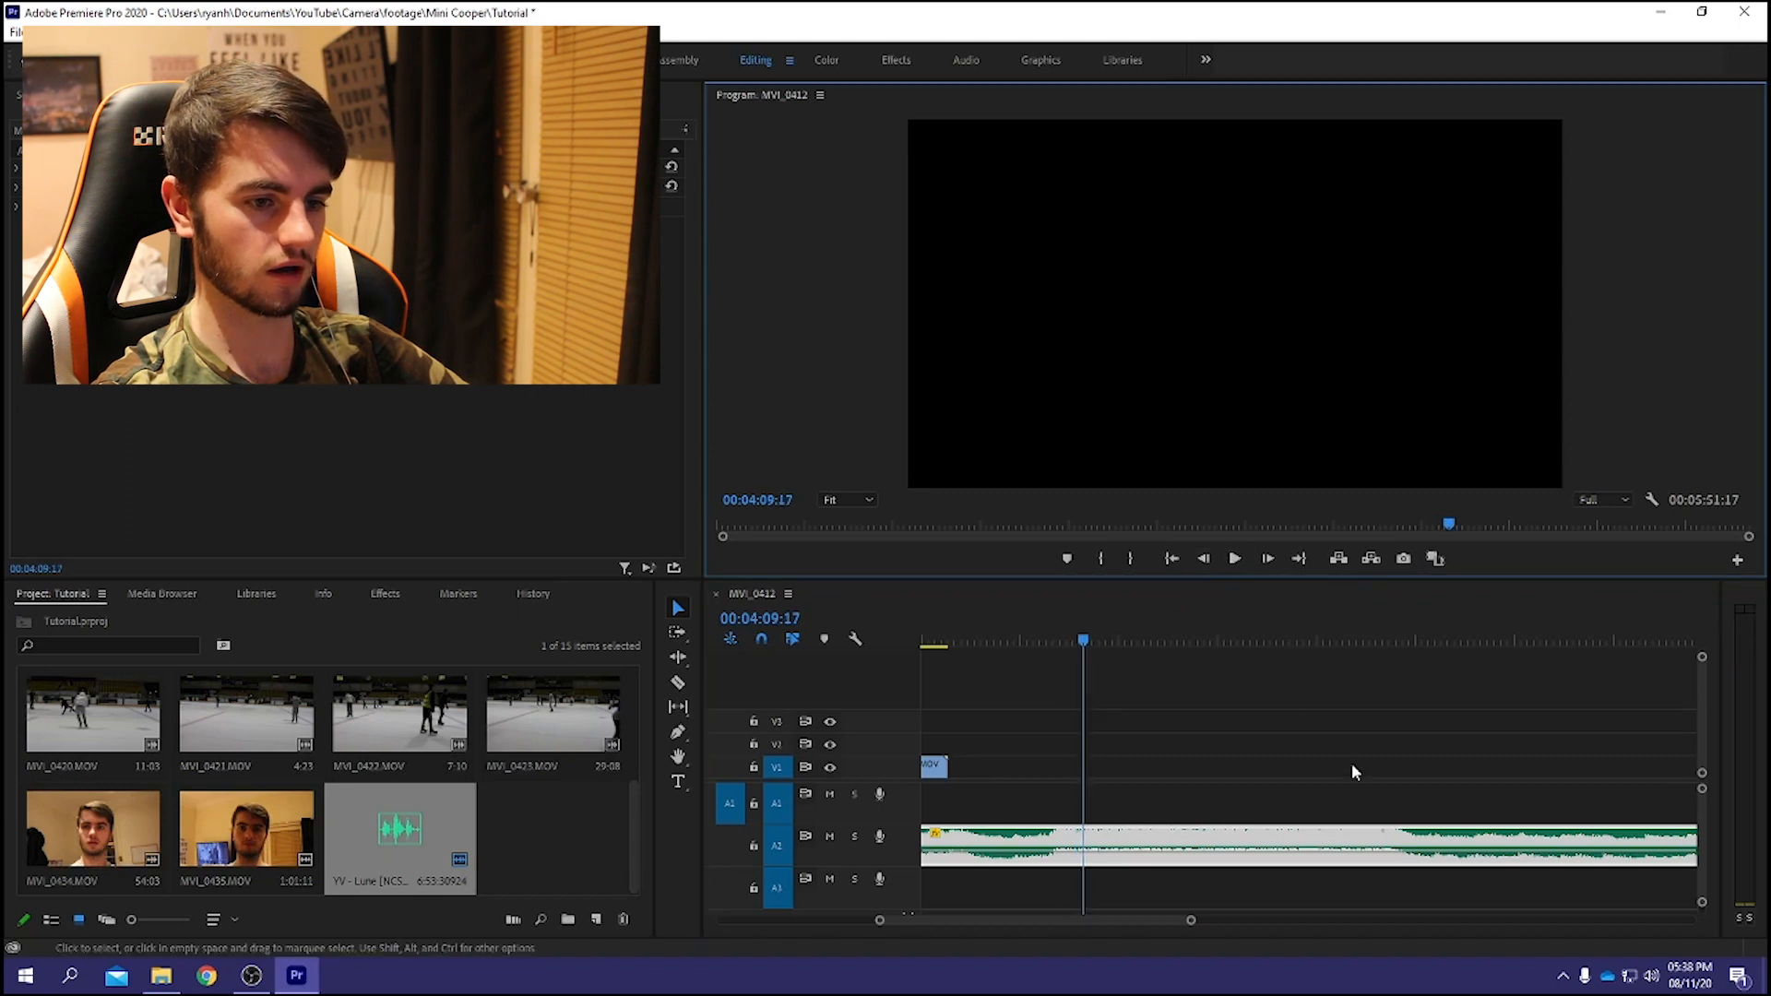
pyautogui.click(1405, 851)
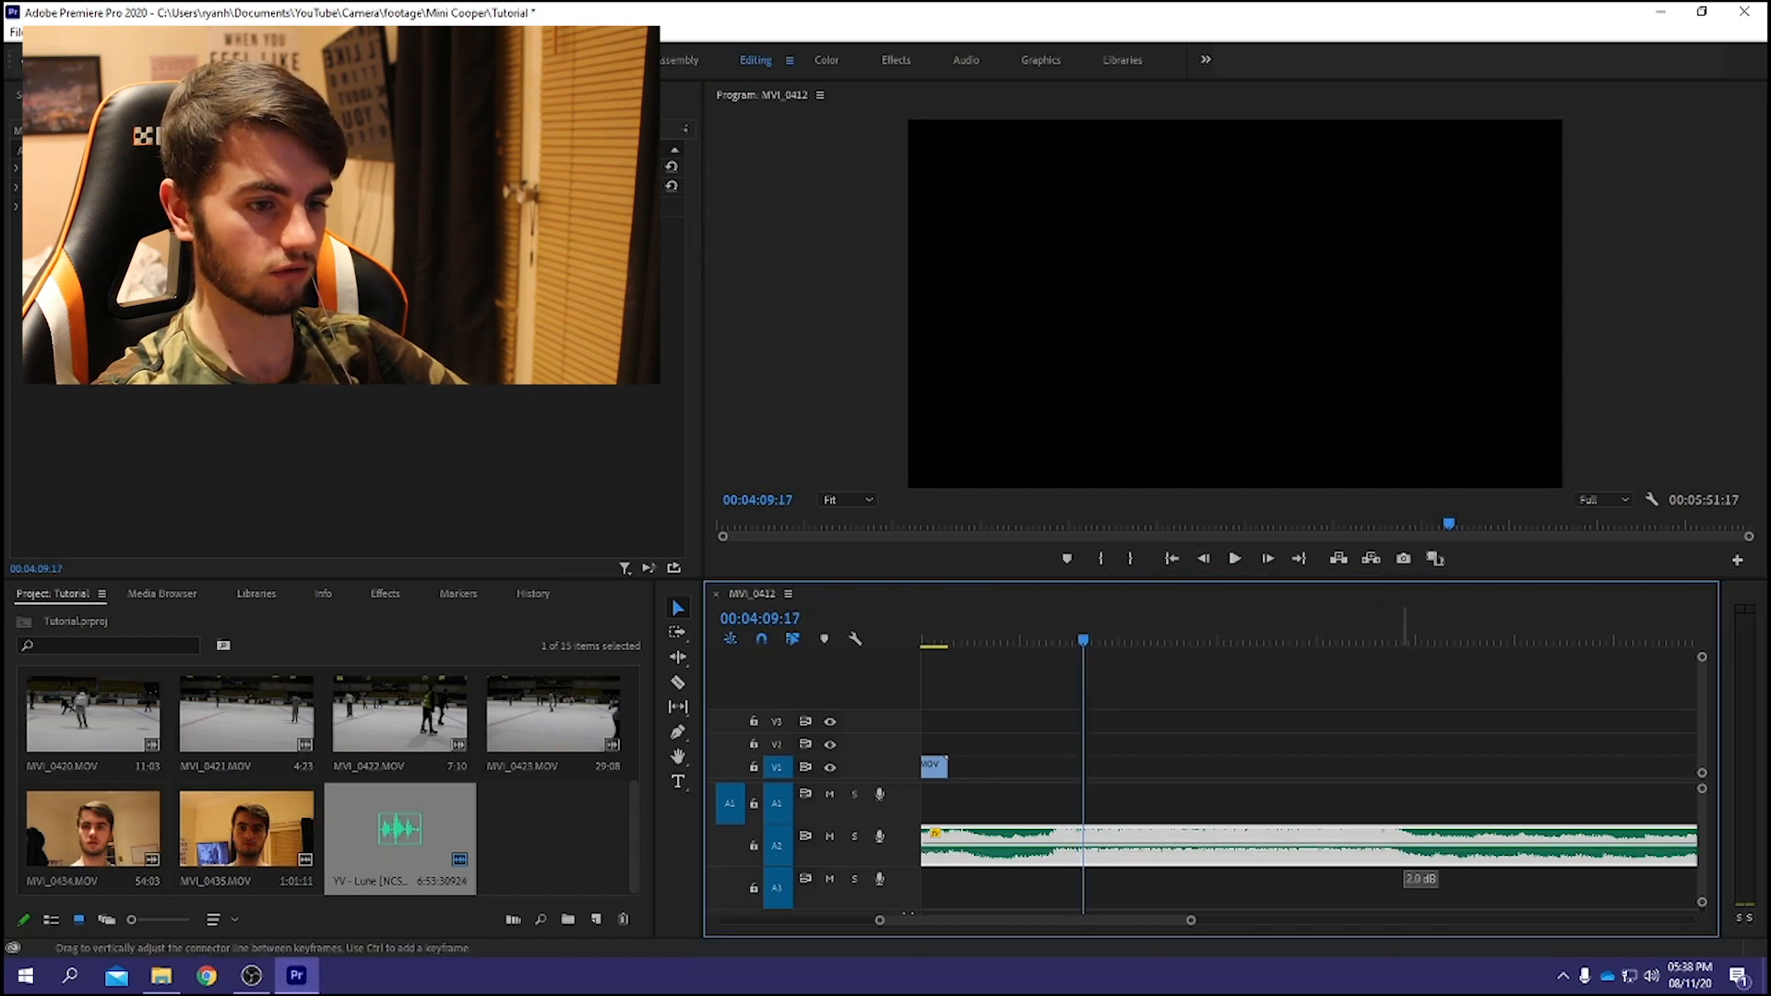
pyautogui.click(1237, 563)
pyautogui.click(1237, 563)
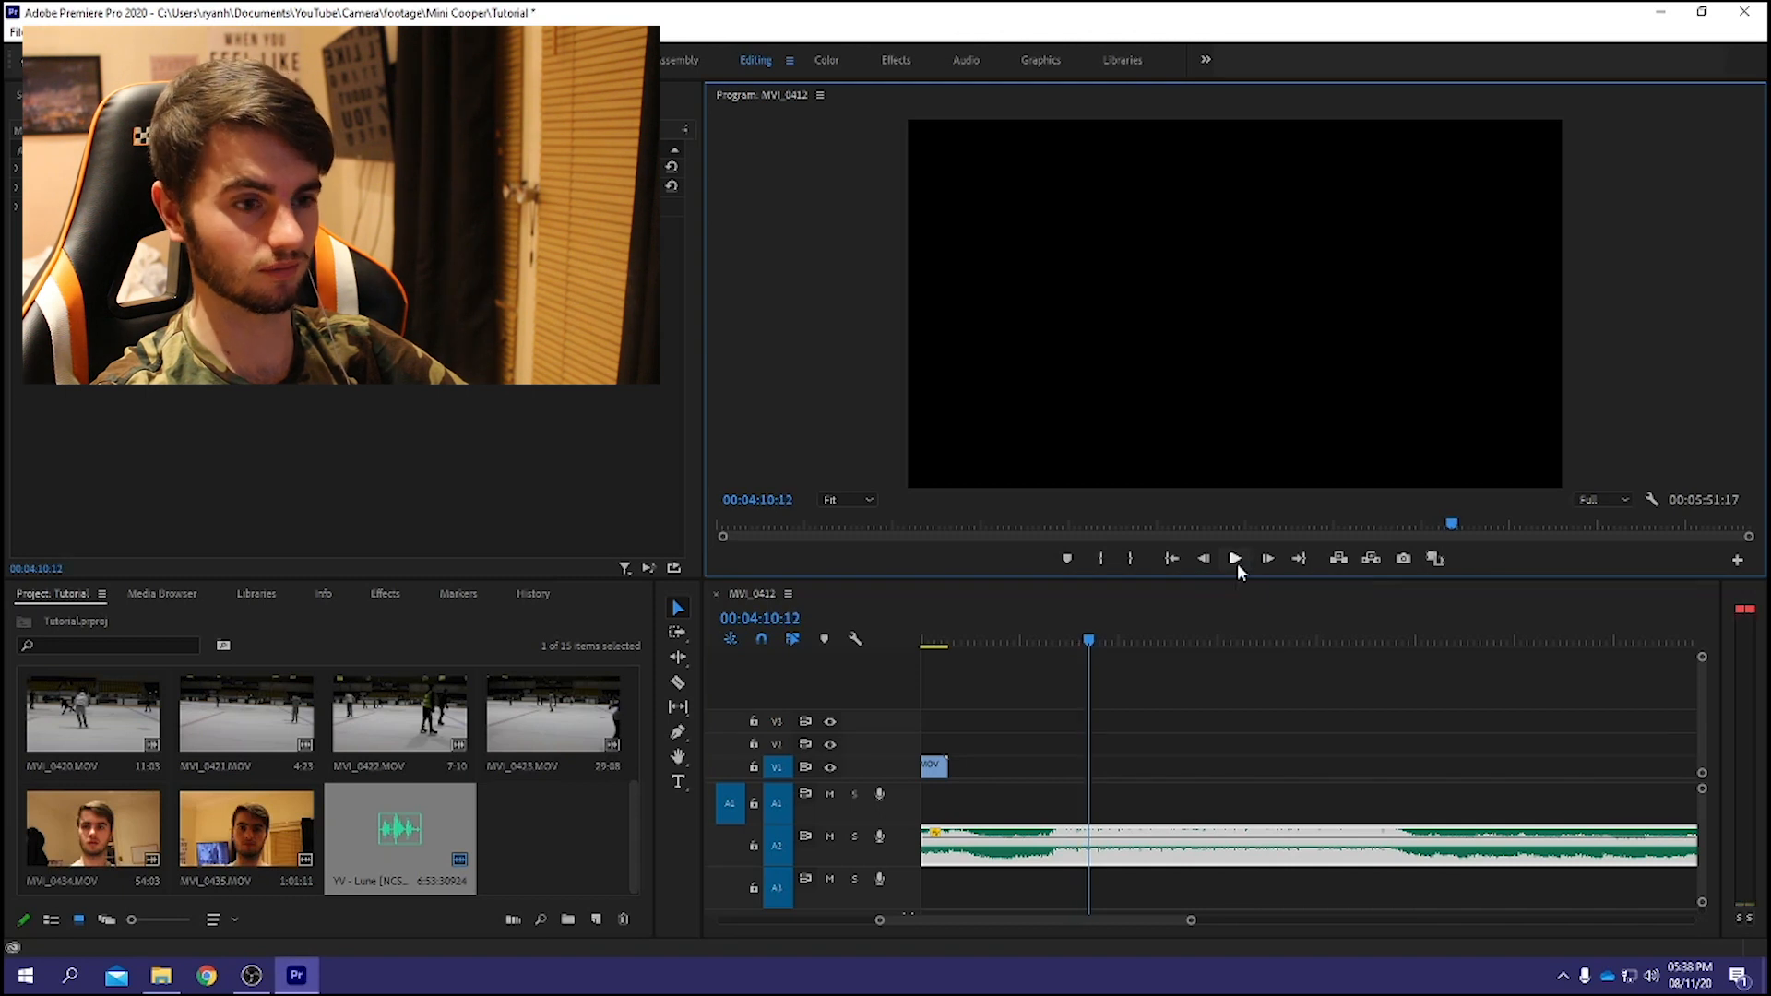
pyautogui.moveTo(1271, 850); pyautogui.dragTo(1271, 857)
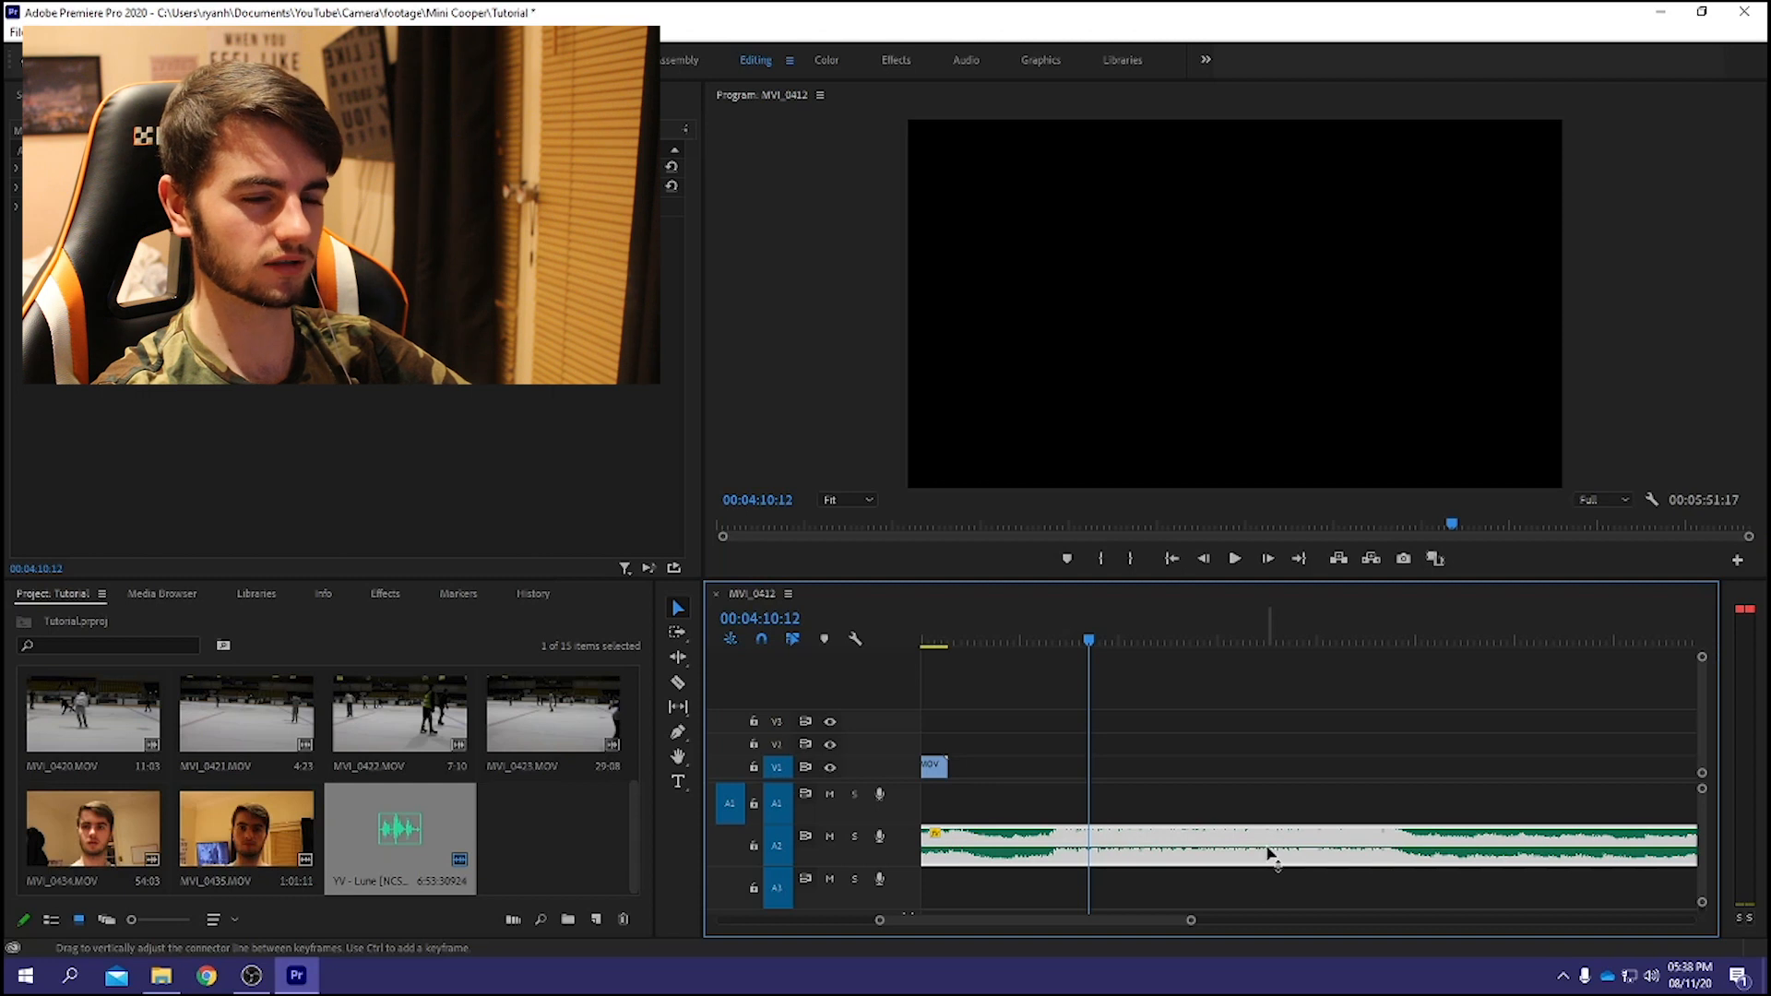
pyautogui.click(1225, 759)
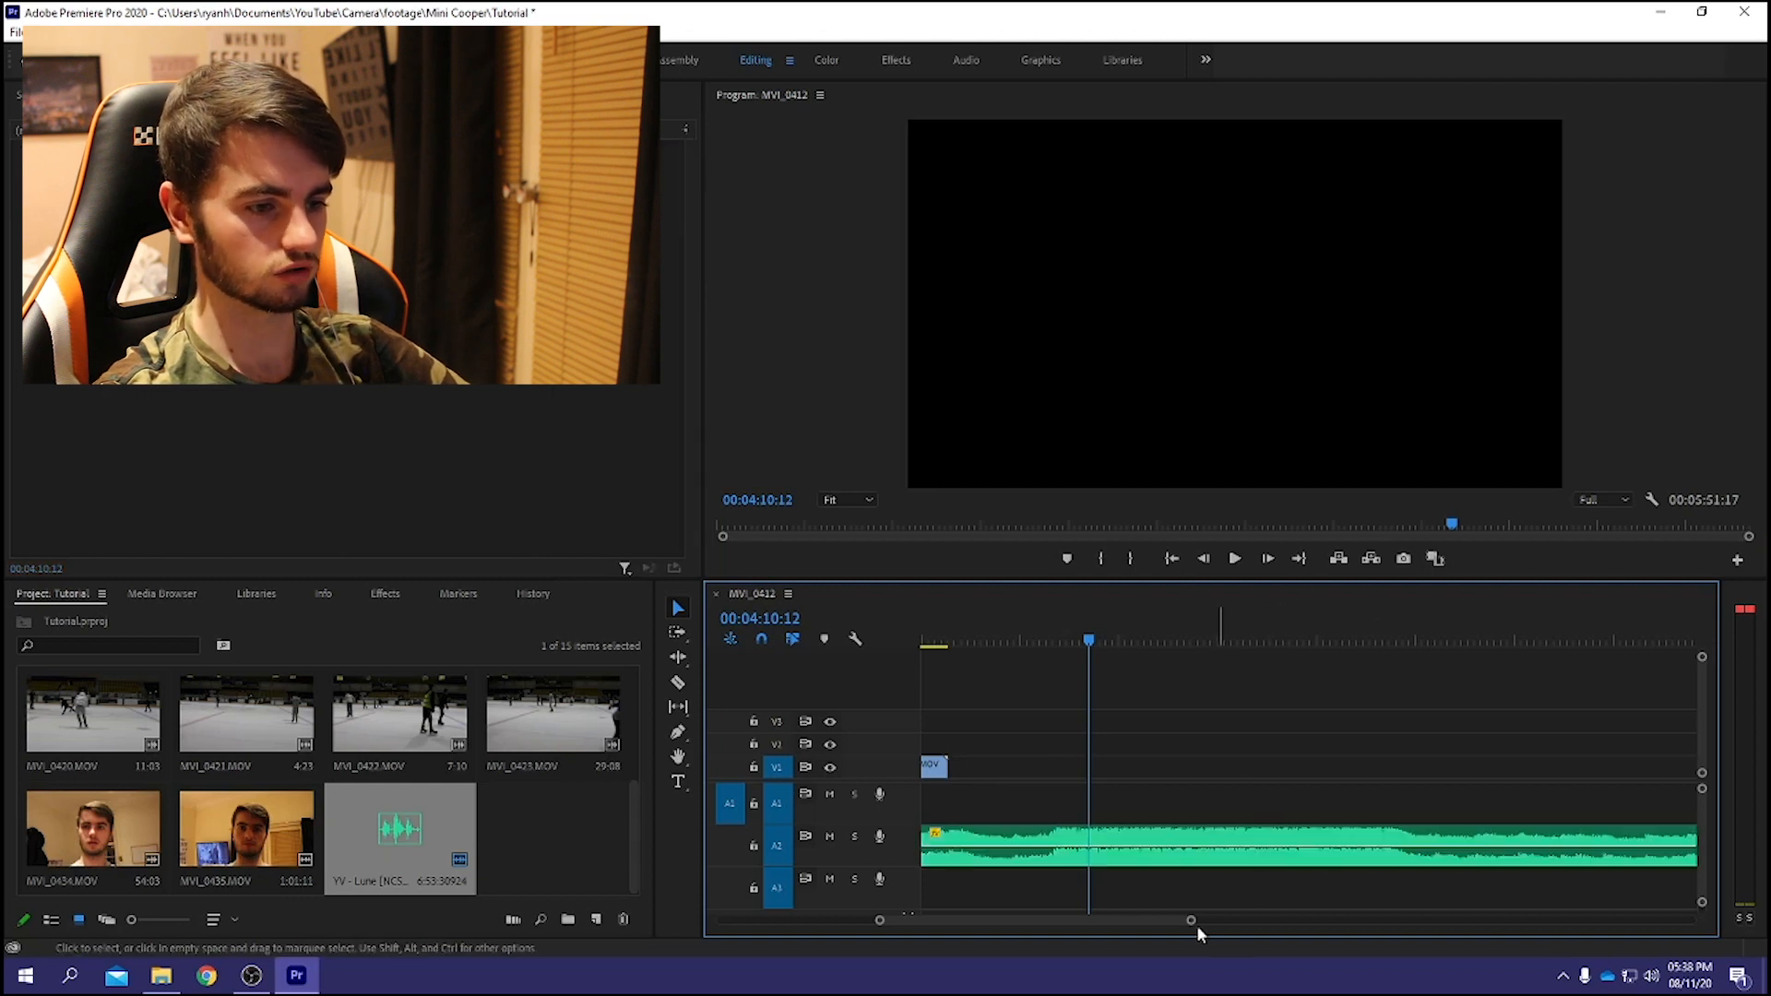
# Trim the end of the music clip on A2 back to the end of MVI_0415.MOV.
pyautogui.moveTo(1172, 917); pyautogui.dragTo(1216, 926)
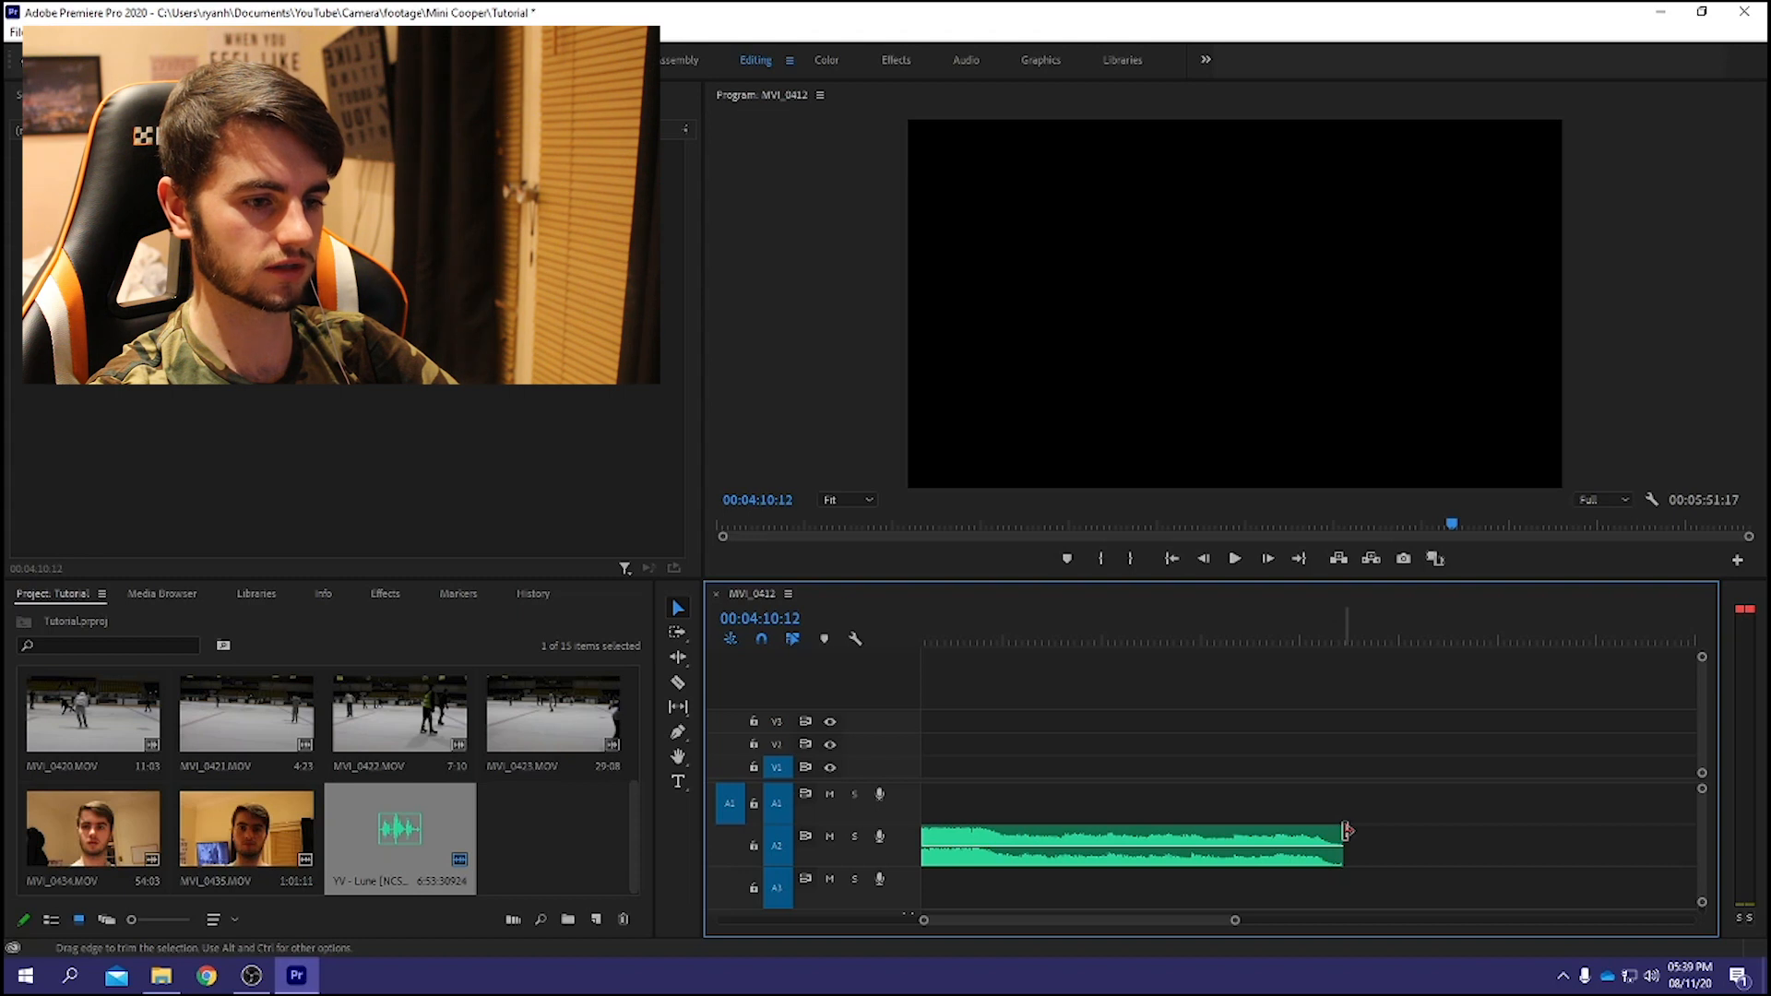
pyautogui.moveTo(1354, 831); pyautogui.dragTo(1338, 831)
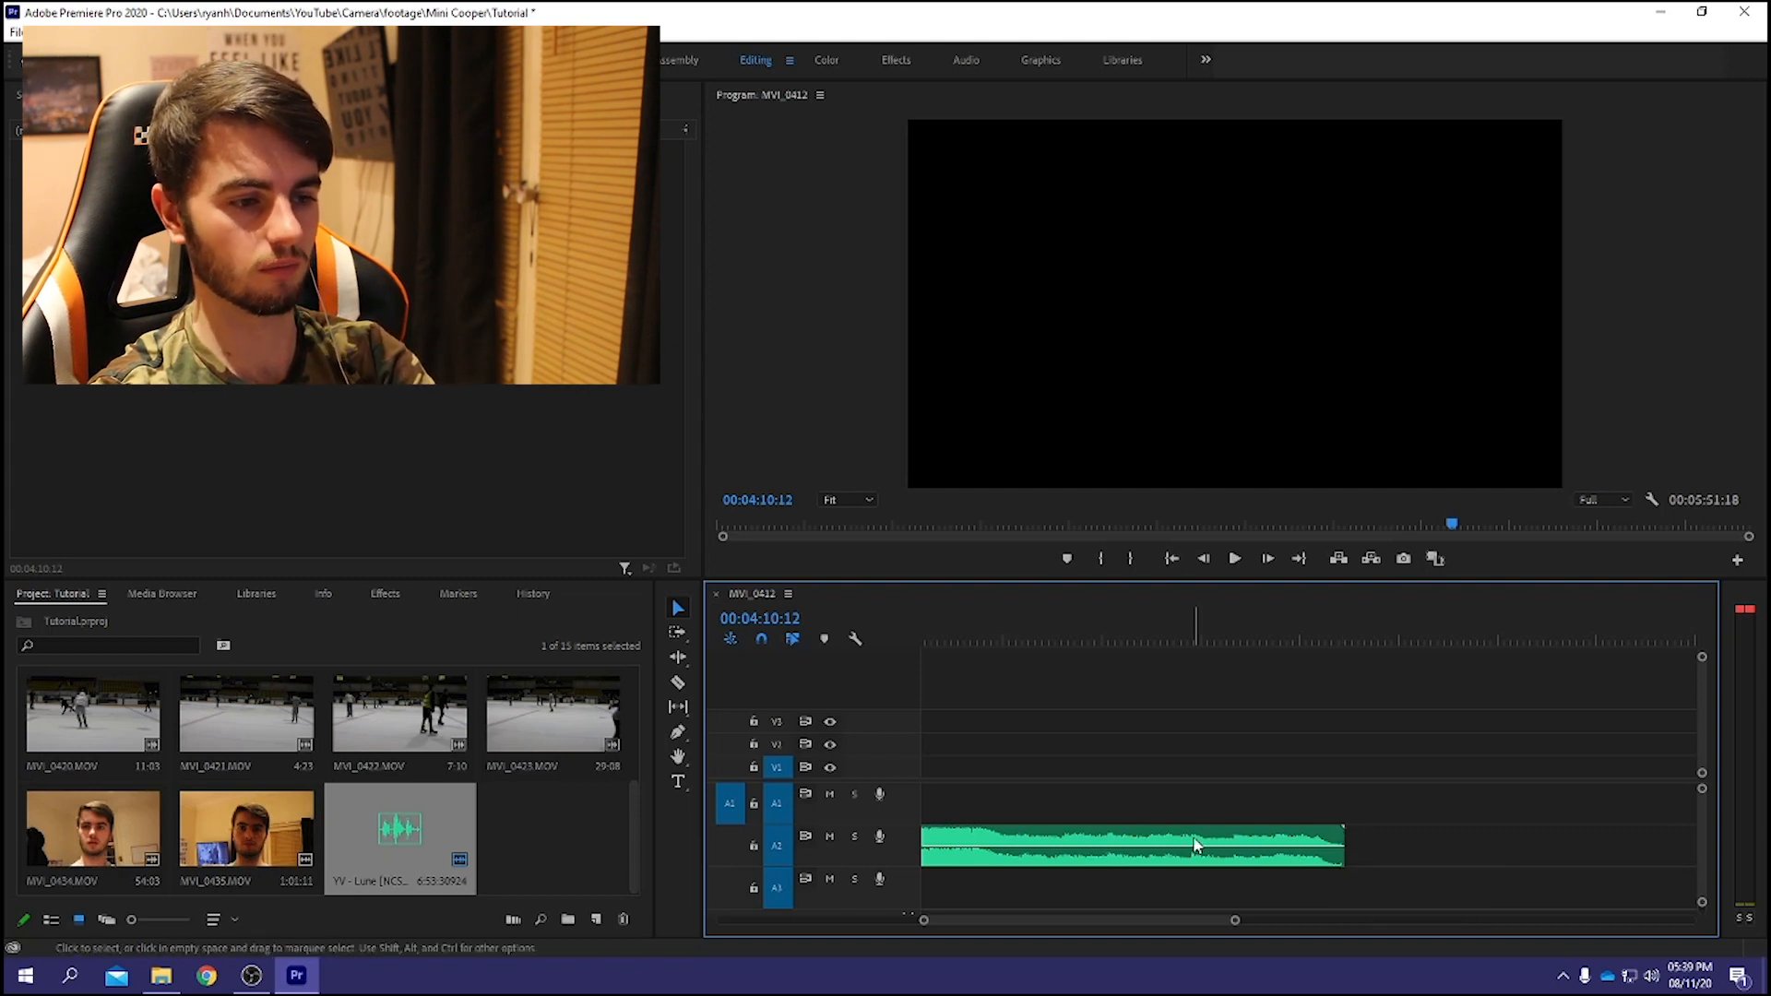
pyautogui.moveTo(1354, 826); pyautogui.dragTo(1459, 827)
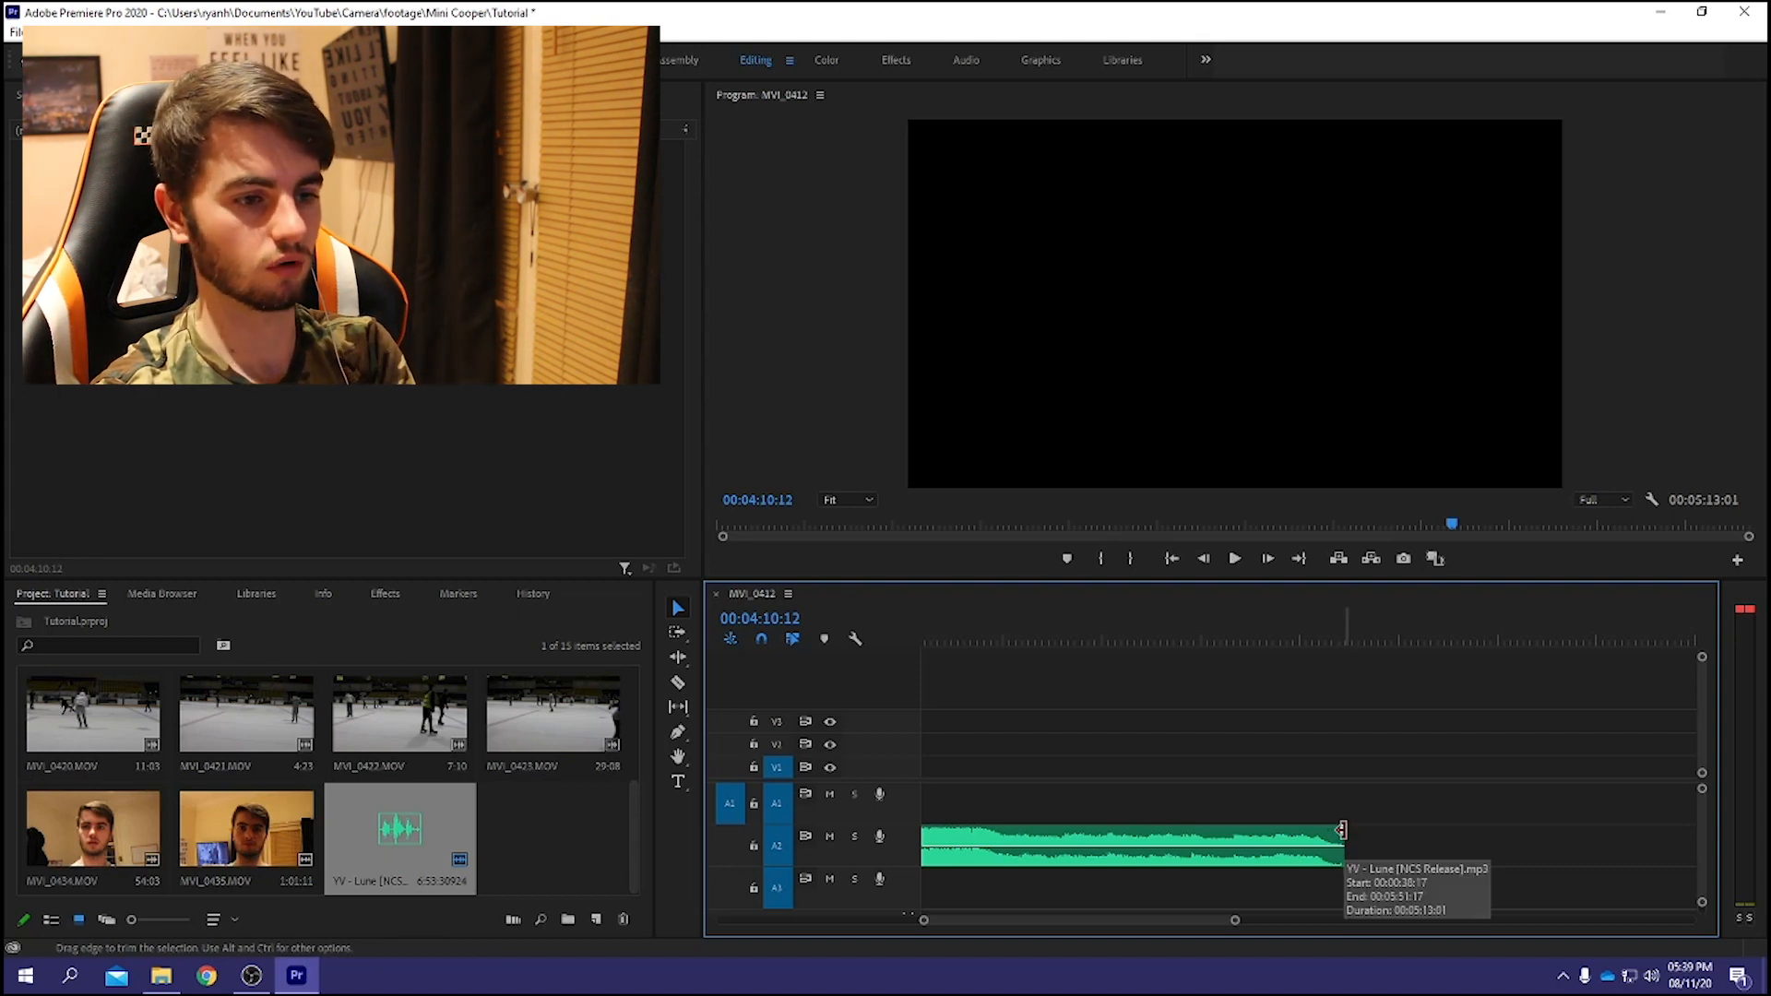
pyautogui.moveTo(1342, 830); pyautogui.dragTo(1040, 834)
pyautogui.hscroll(-10, 1040, 834)
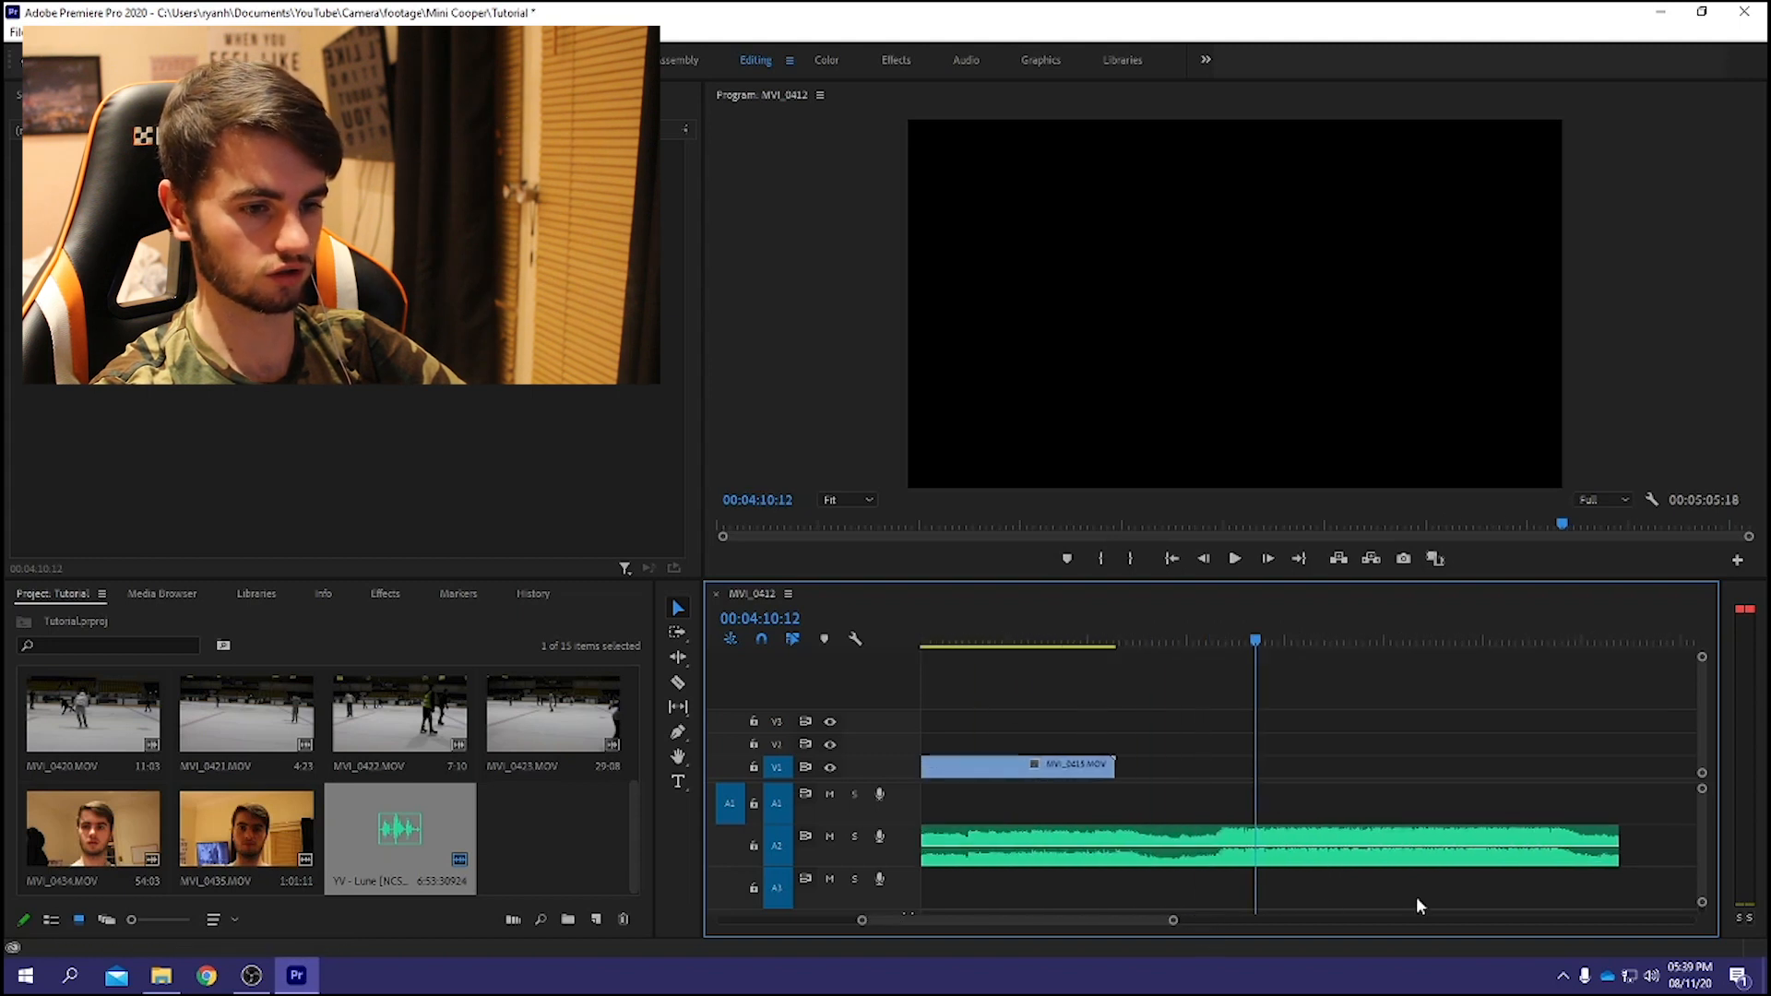
pyautogui.moveTo(1615, 830); pyautogui.dragTo(1116, 830)
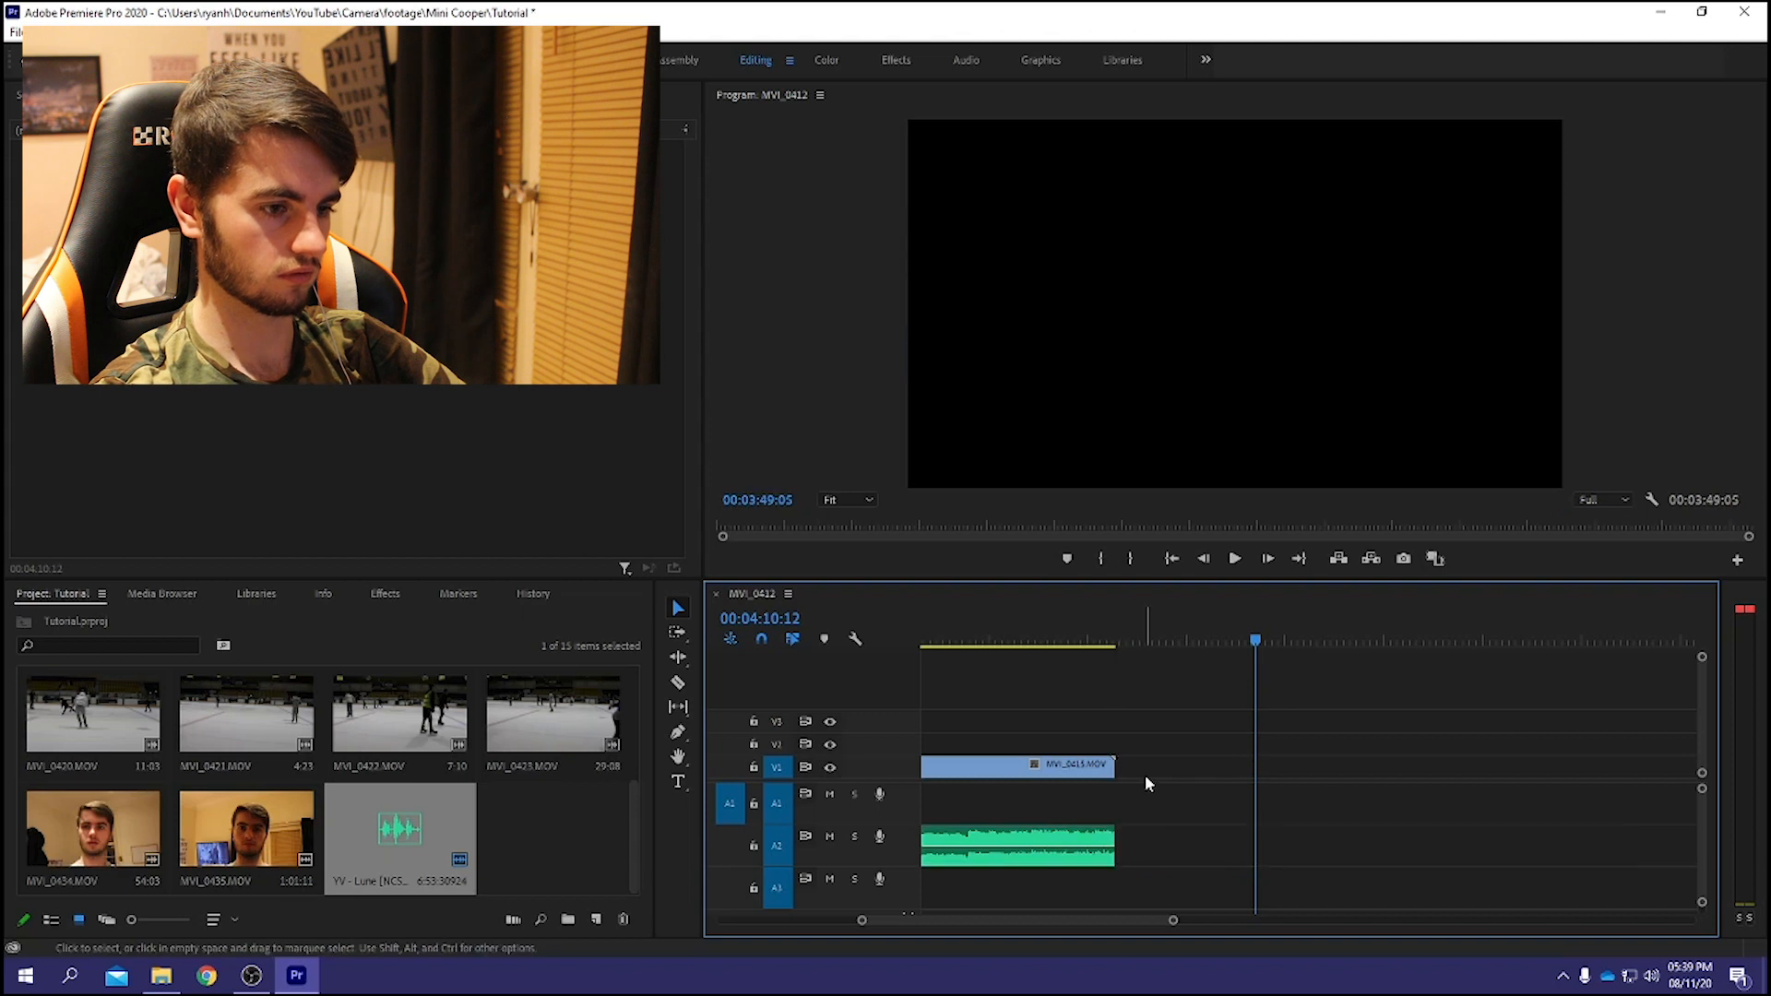
# Play the sequence from 00:00:36:20 to check how the music comes in under MVI_0415.MOV.
pyautogui.press('\\')
pyautogui.hscroll(-5, 1132, 833)
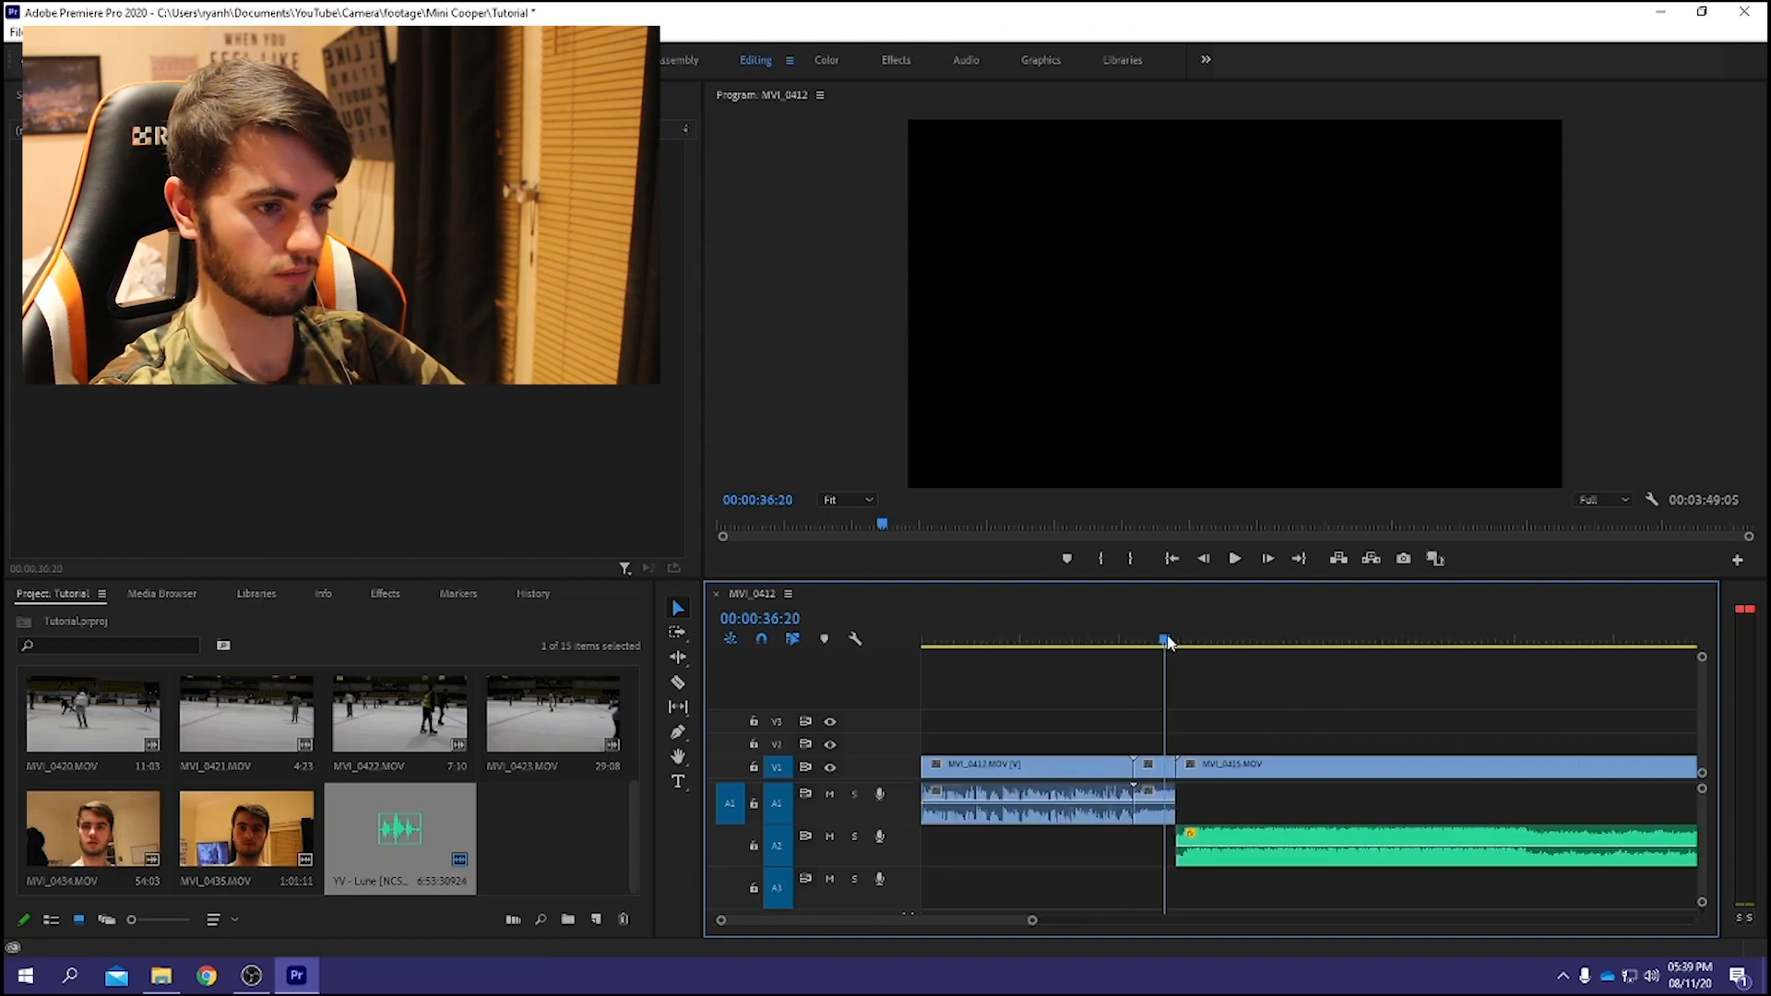
pyautogui.click(1235, 559)
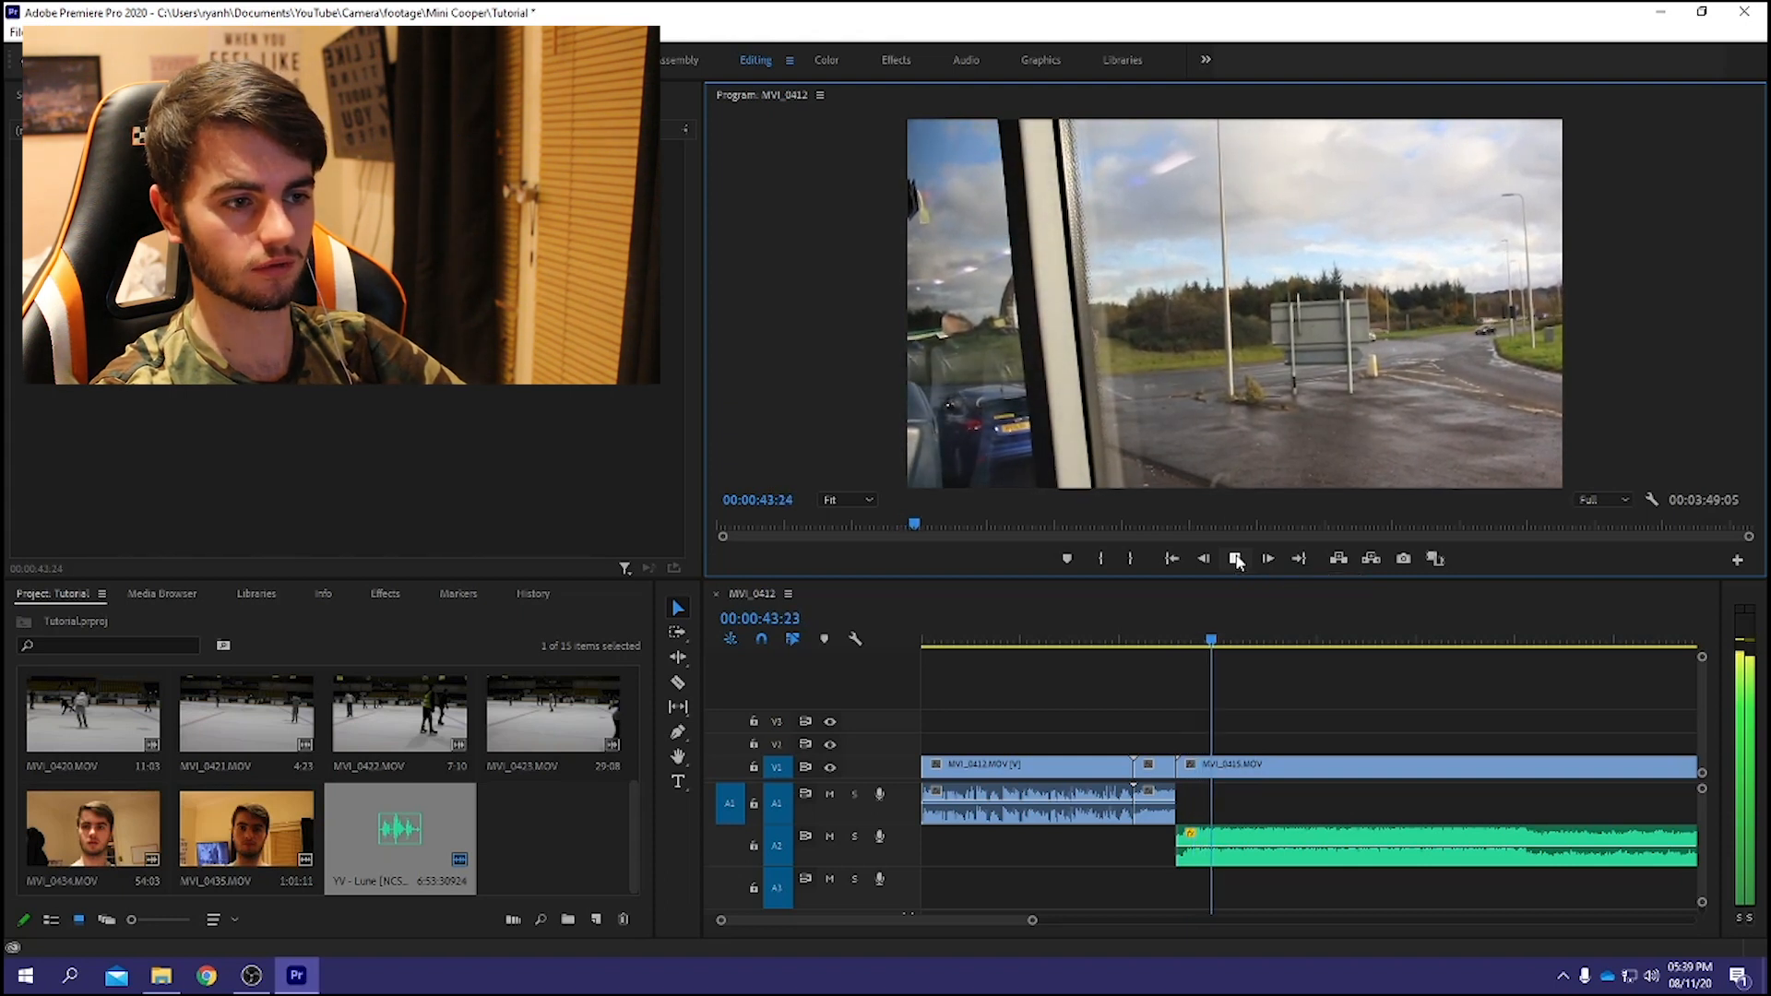
pyautogui.press('space')
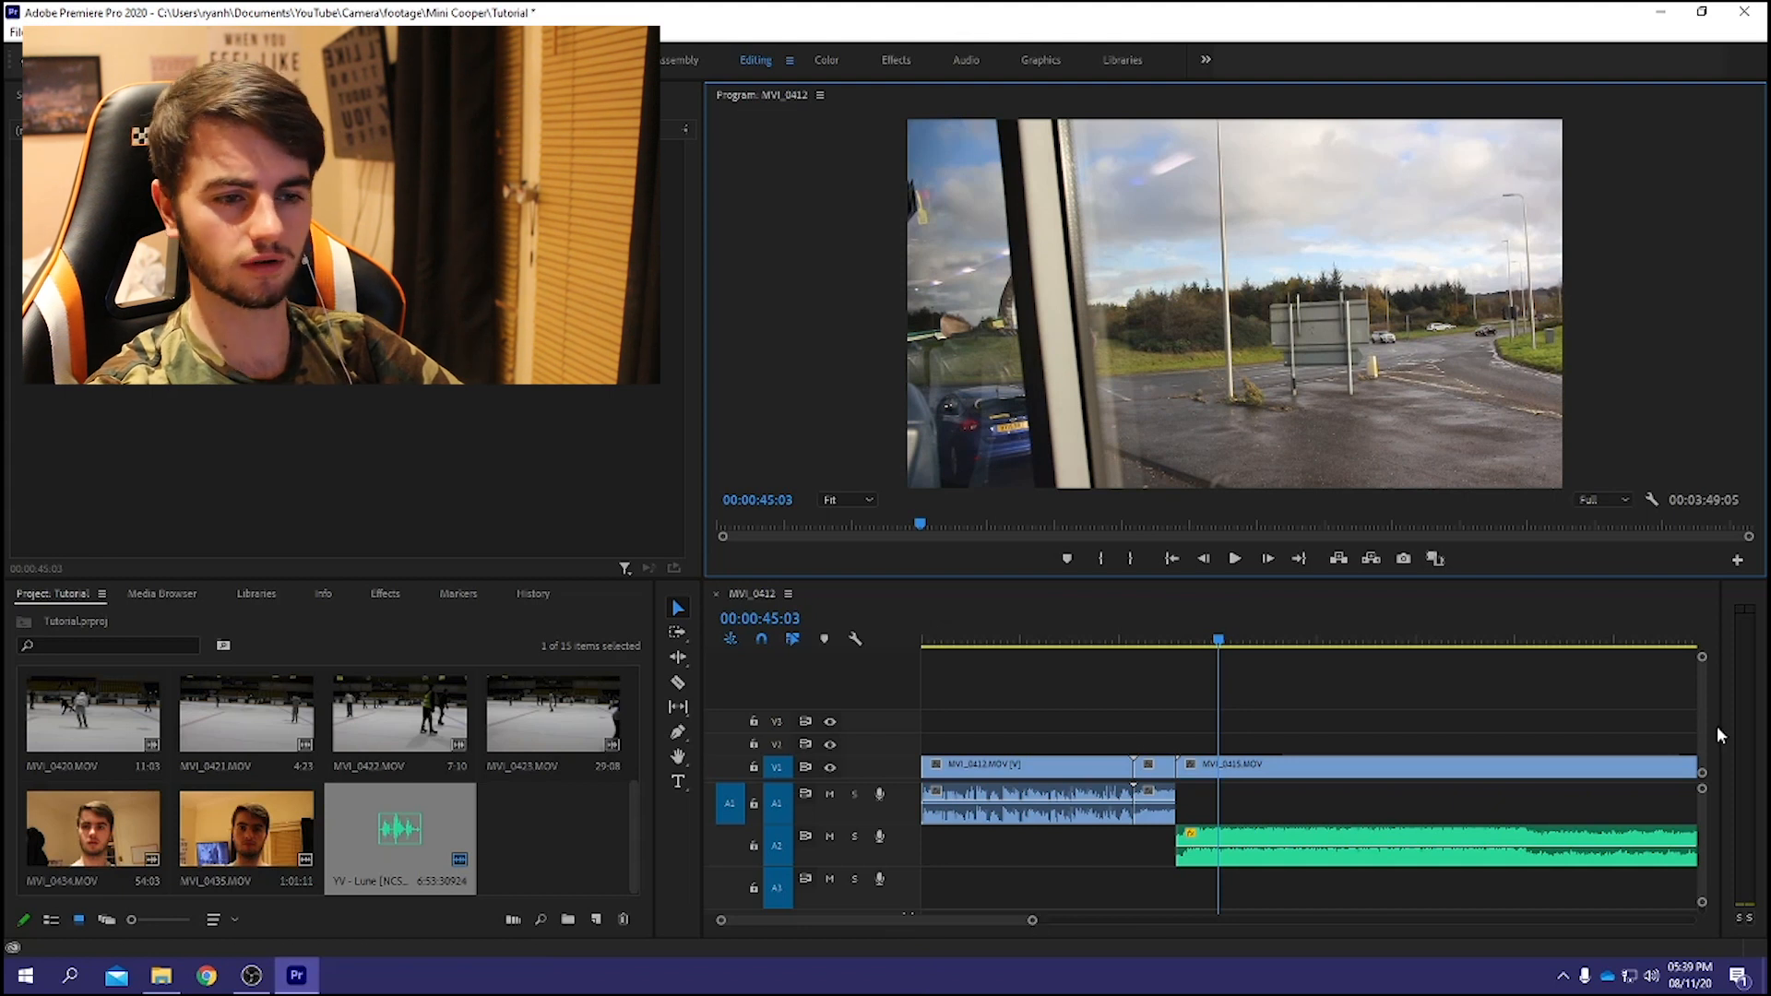
# Set the speed of MVI_0415.MOV to 500% and trim the music on A2 to the end of the shortened clip.
pyautogui.click(1254, 771)
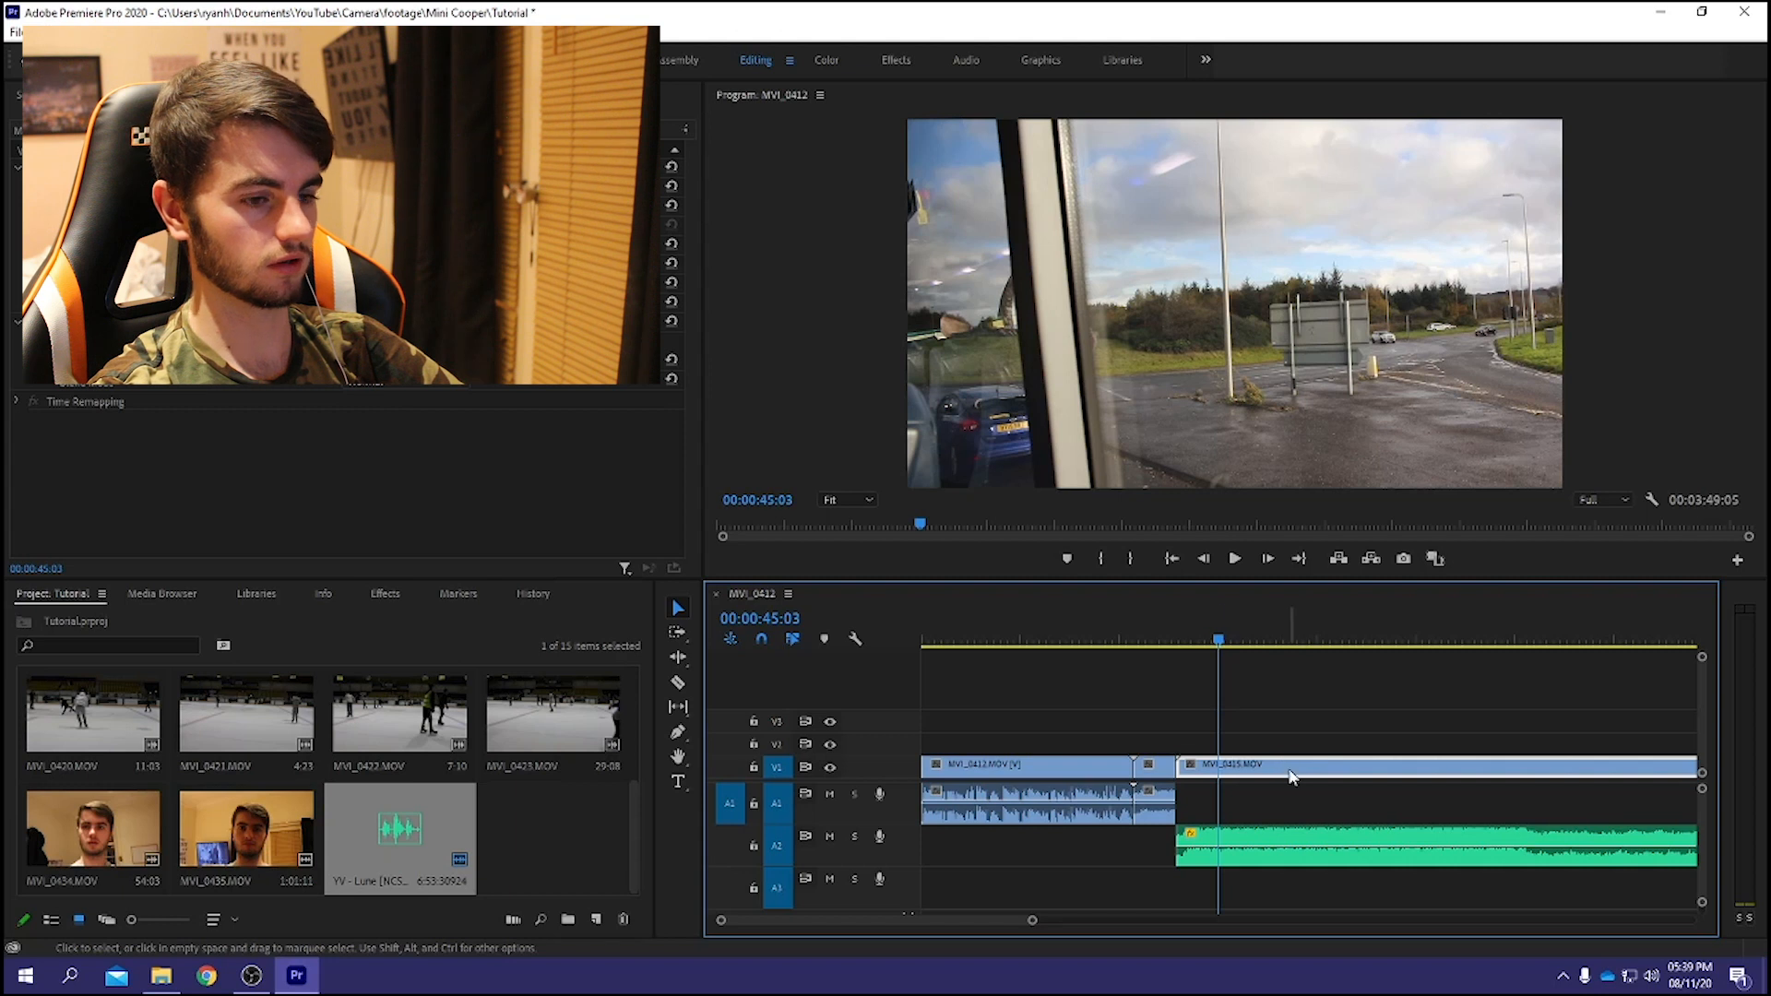
pyautogui.rightClick(1327, 773)
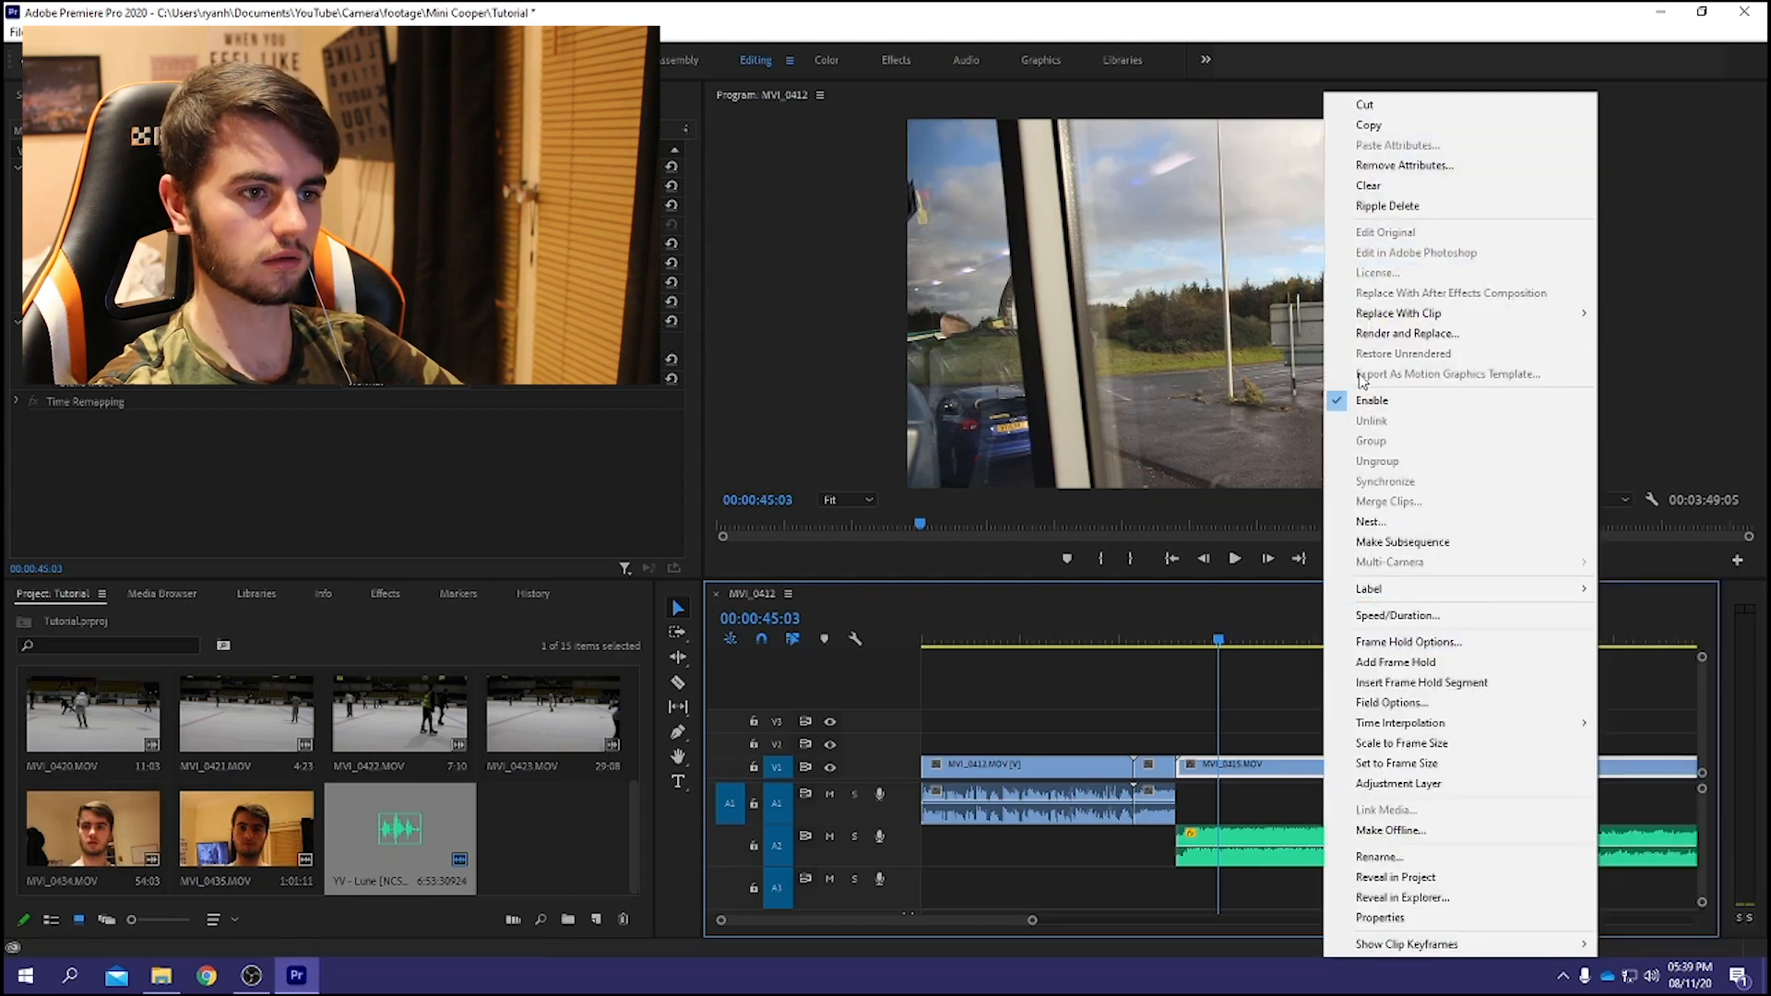
pyautogui.click(1389, 616)
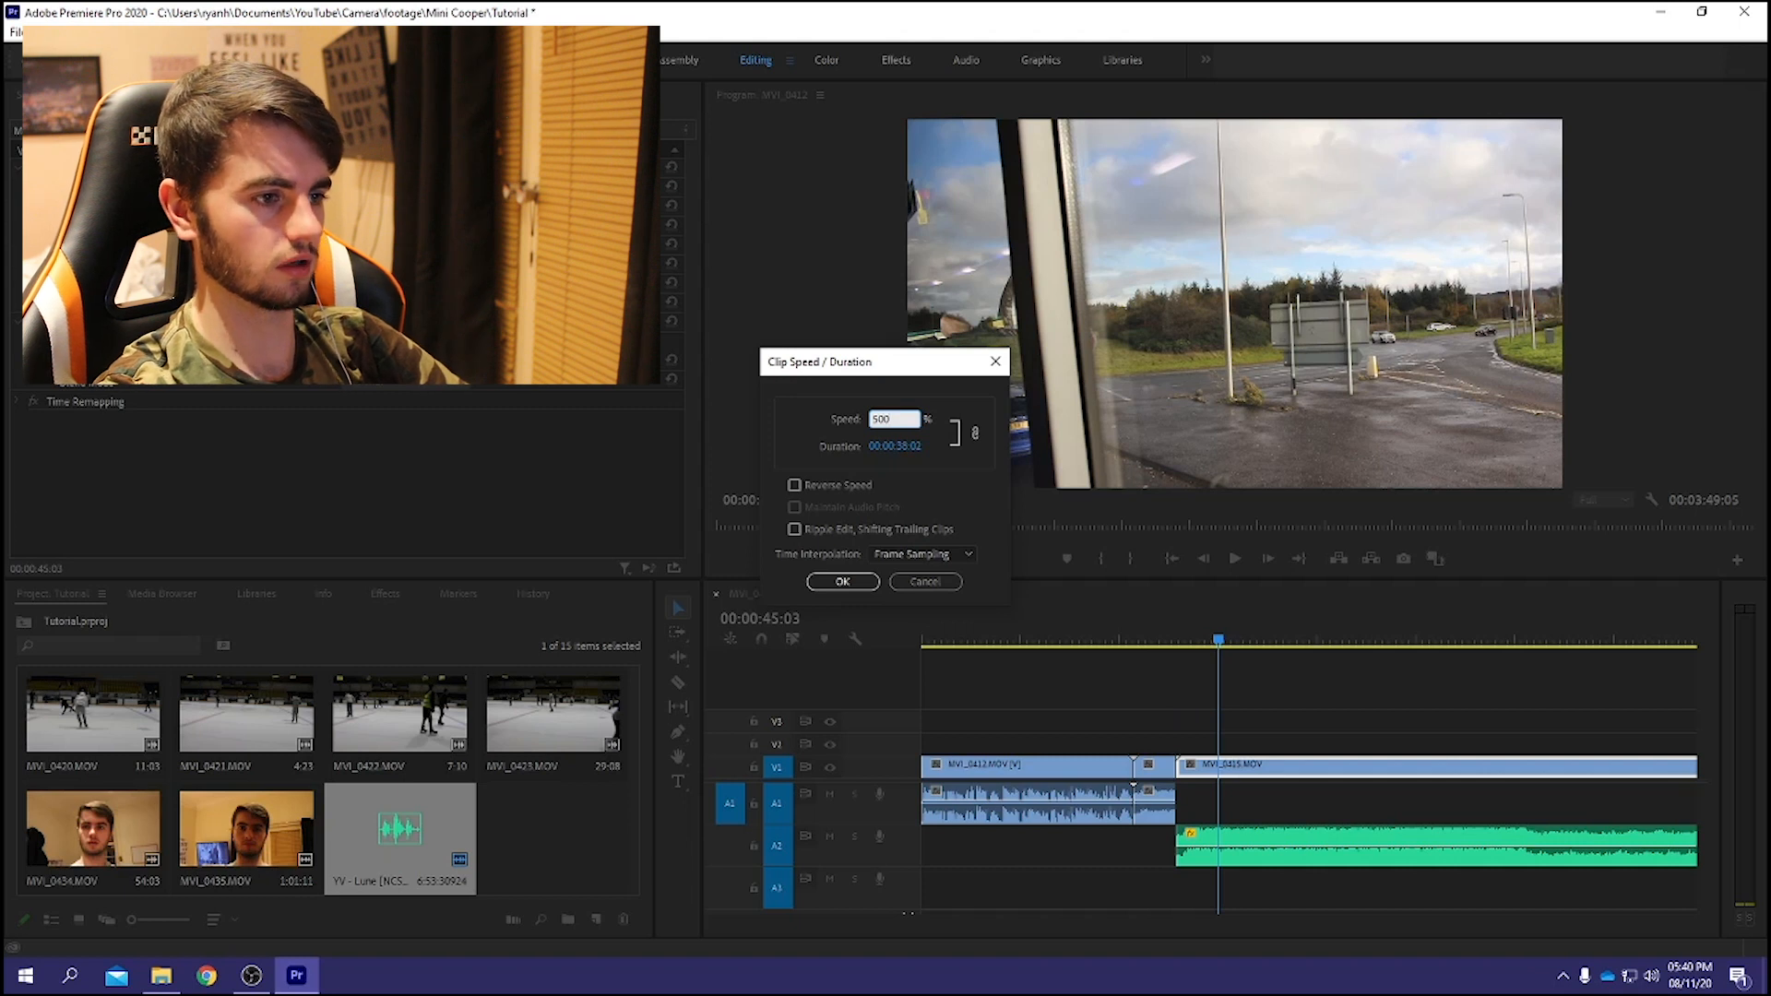
pyautogui.press('Return')
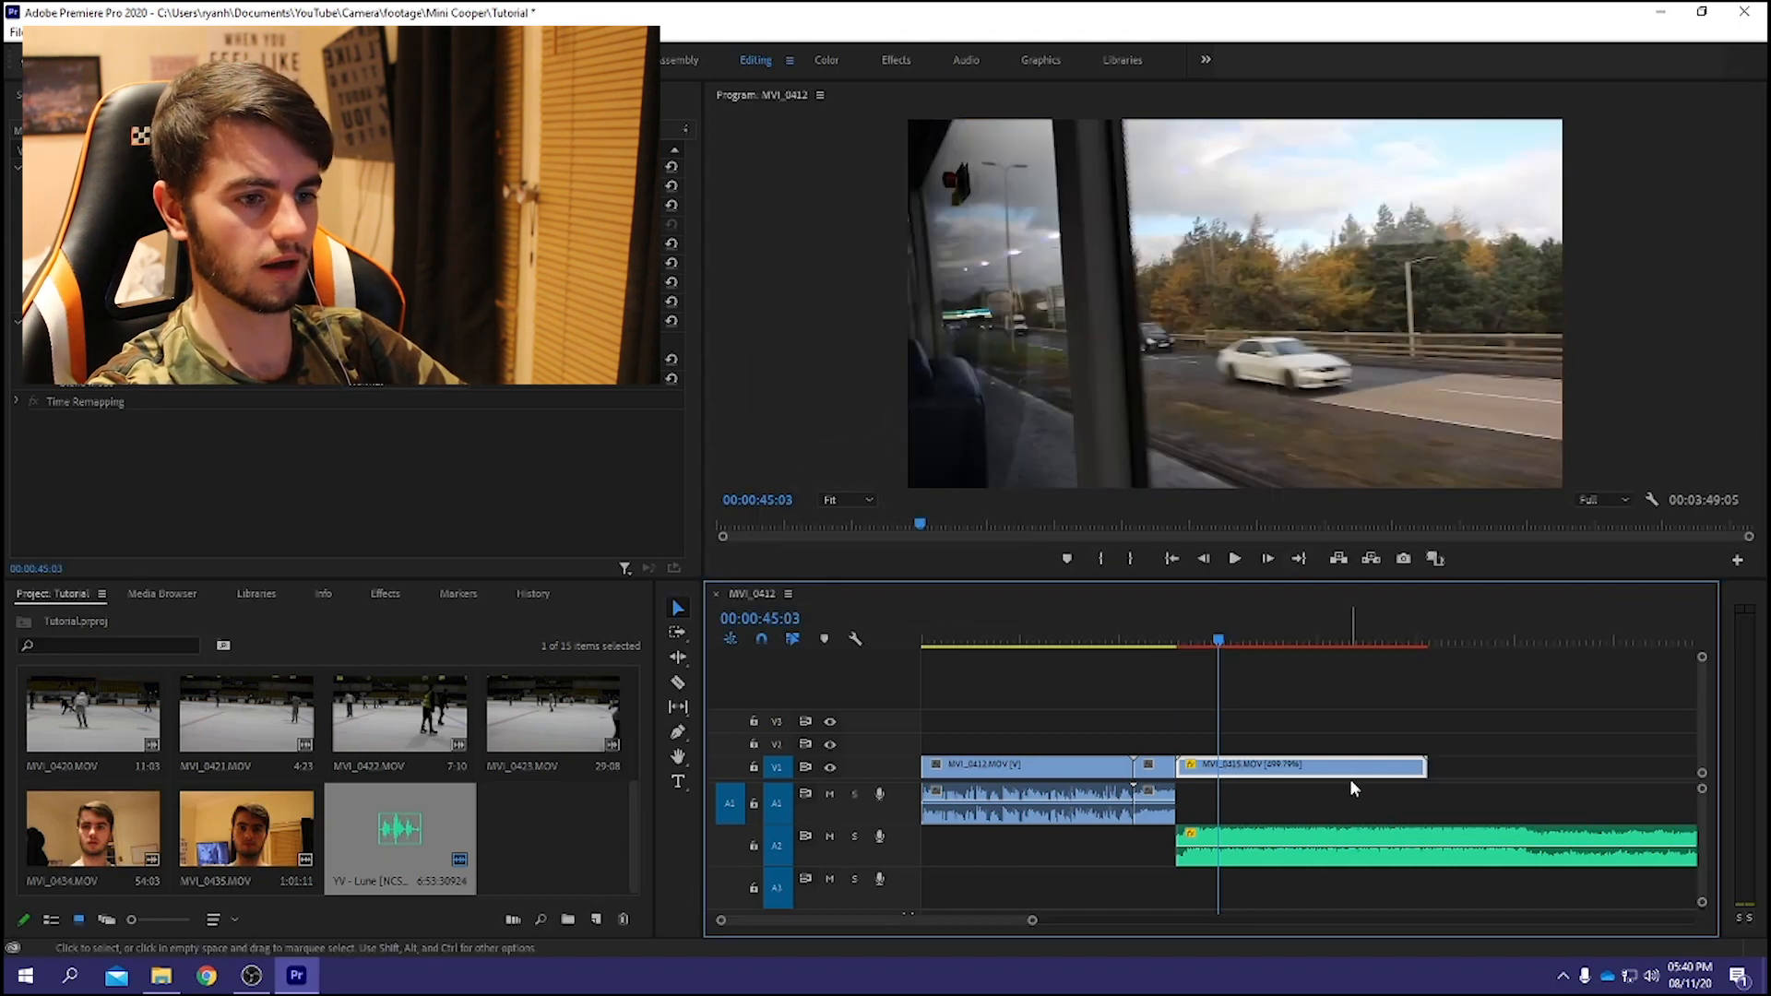
pyautogui.moveTo(1033, 922); pyautogui.dragTo(1231, 943)
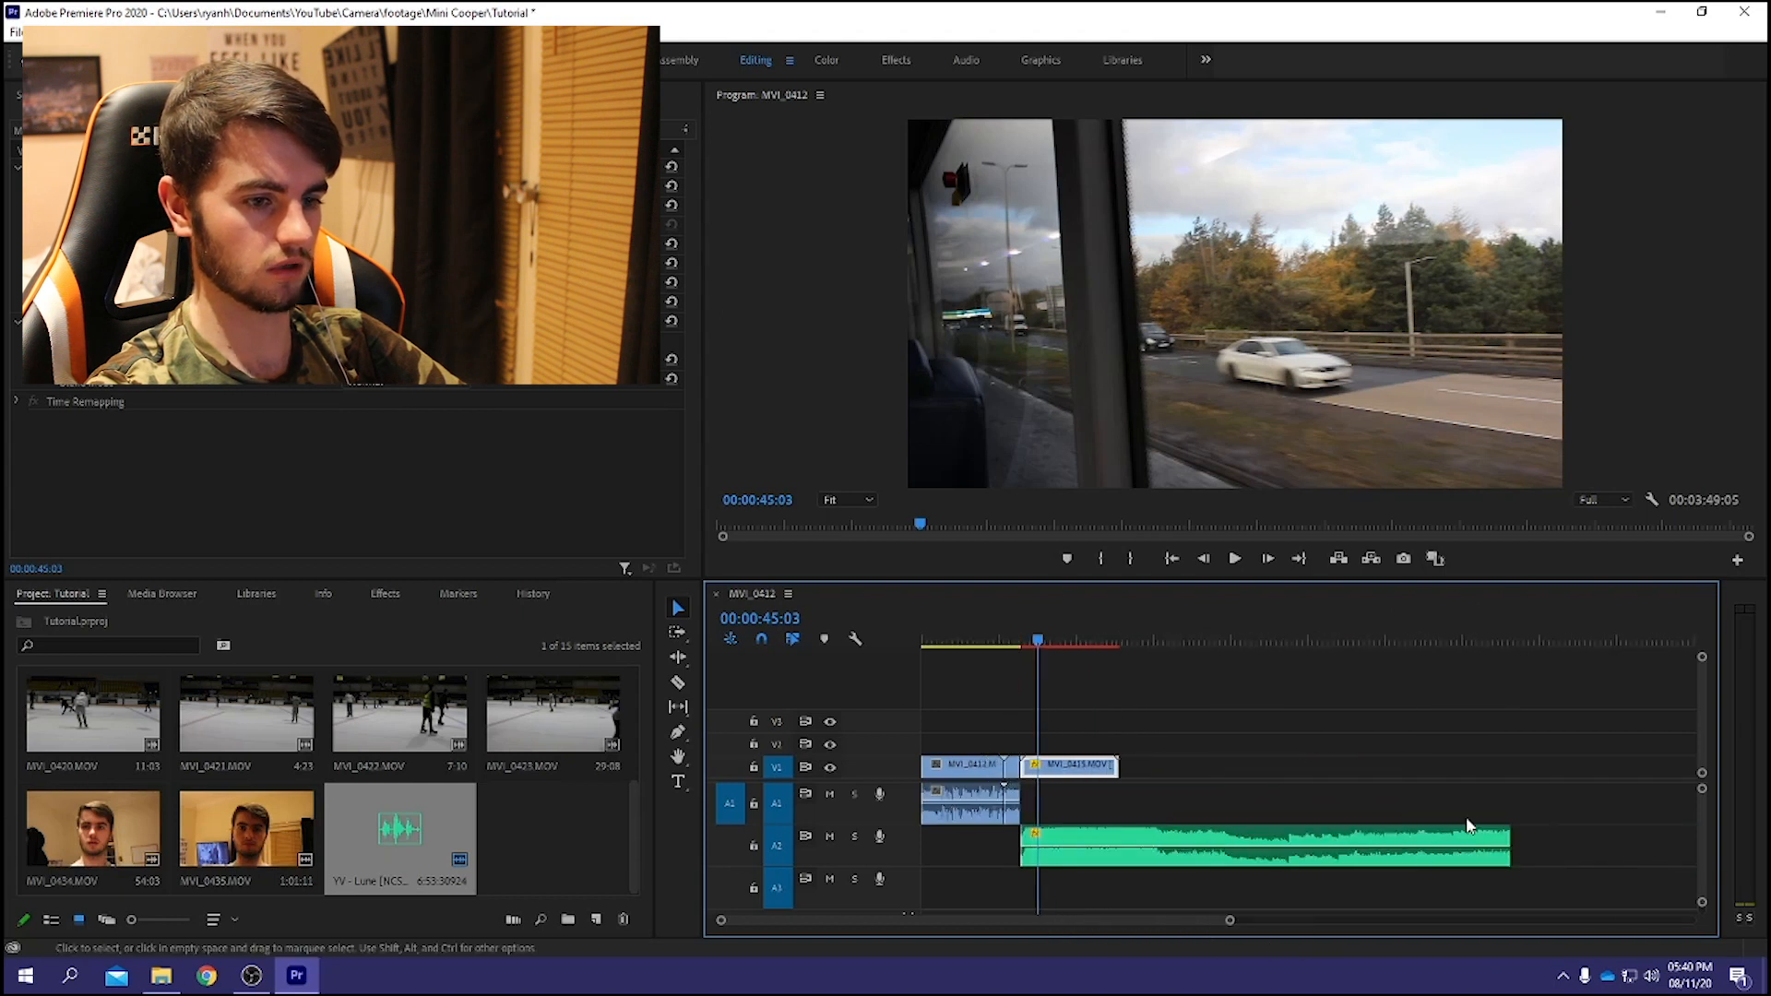
pyautogui.moveTo(1503, 836); pyautogui.dragTo(1118, 826)
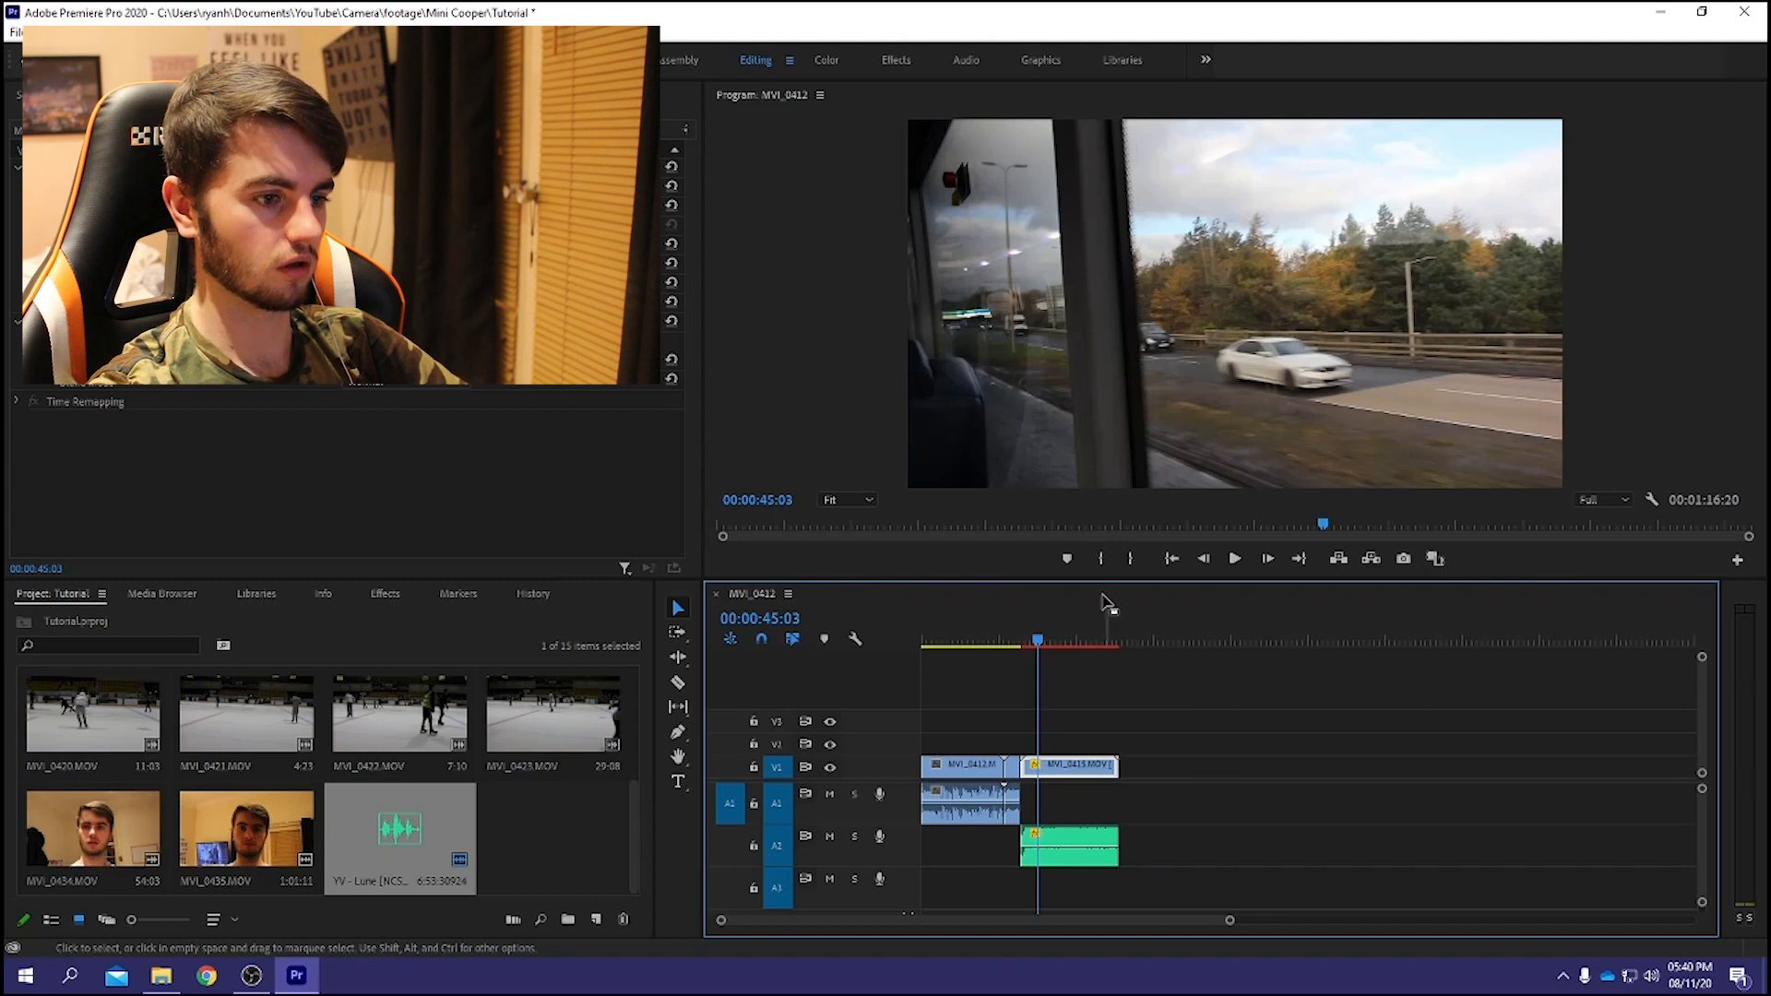
# Play the sequence from 00:00:30:08 and from 00:00:36:10 to review the lead-in to the sped-up MVI_0415.MOV with its music.
pyautogui.click(1002, 642)
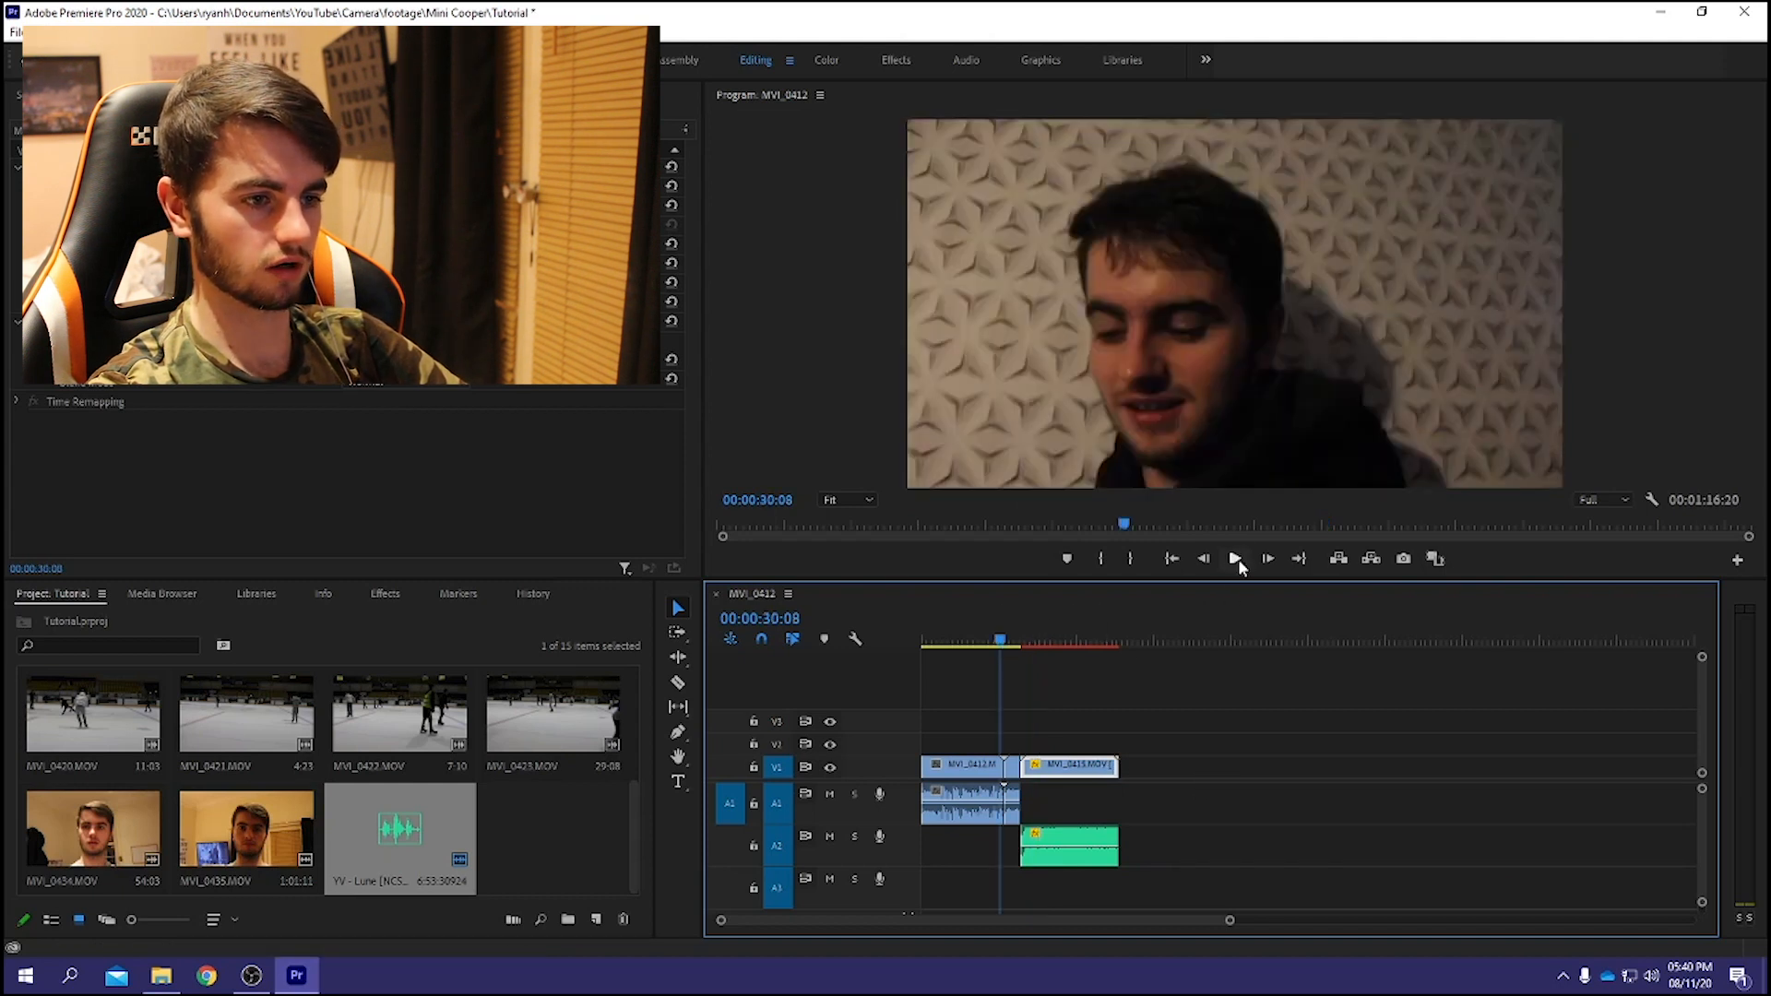
pyautogui.click(1236, 559)
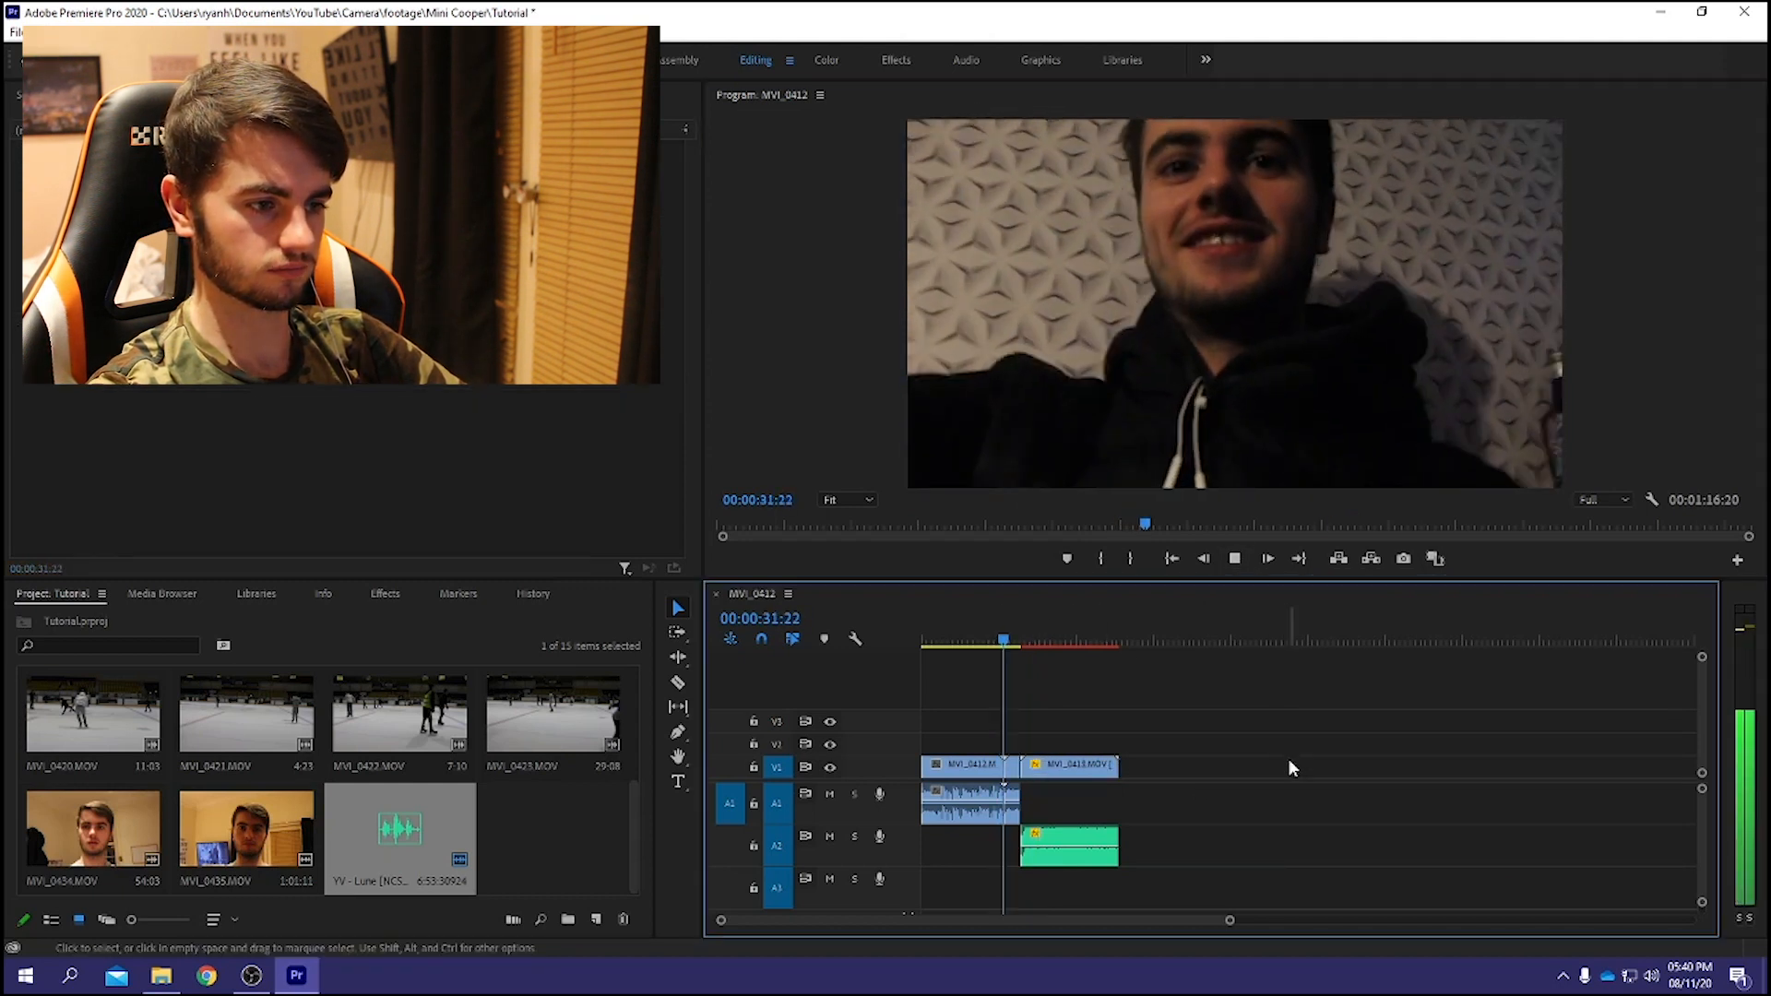
pyautogui.click(1018, 641)
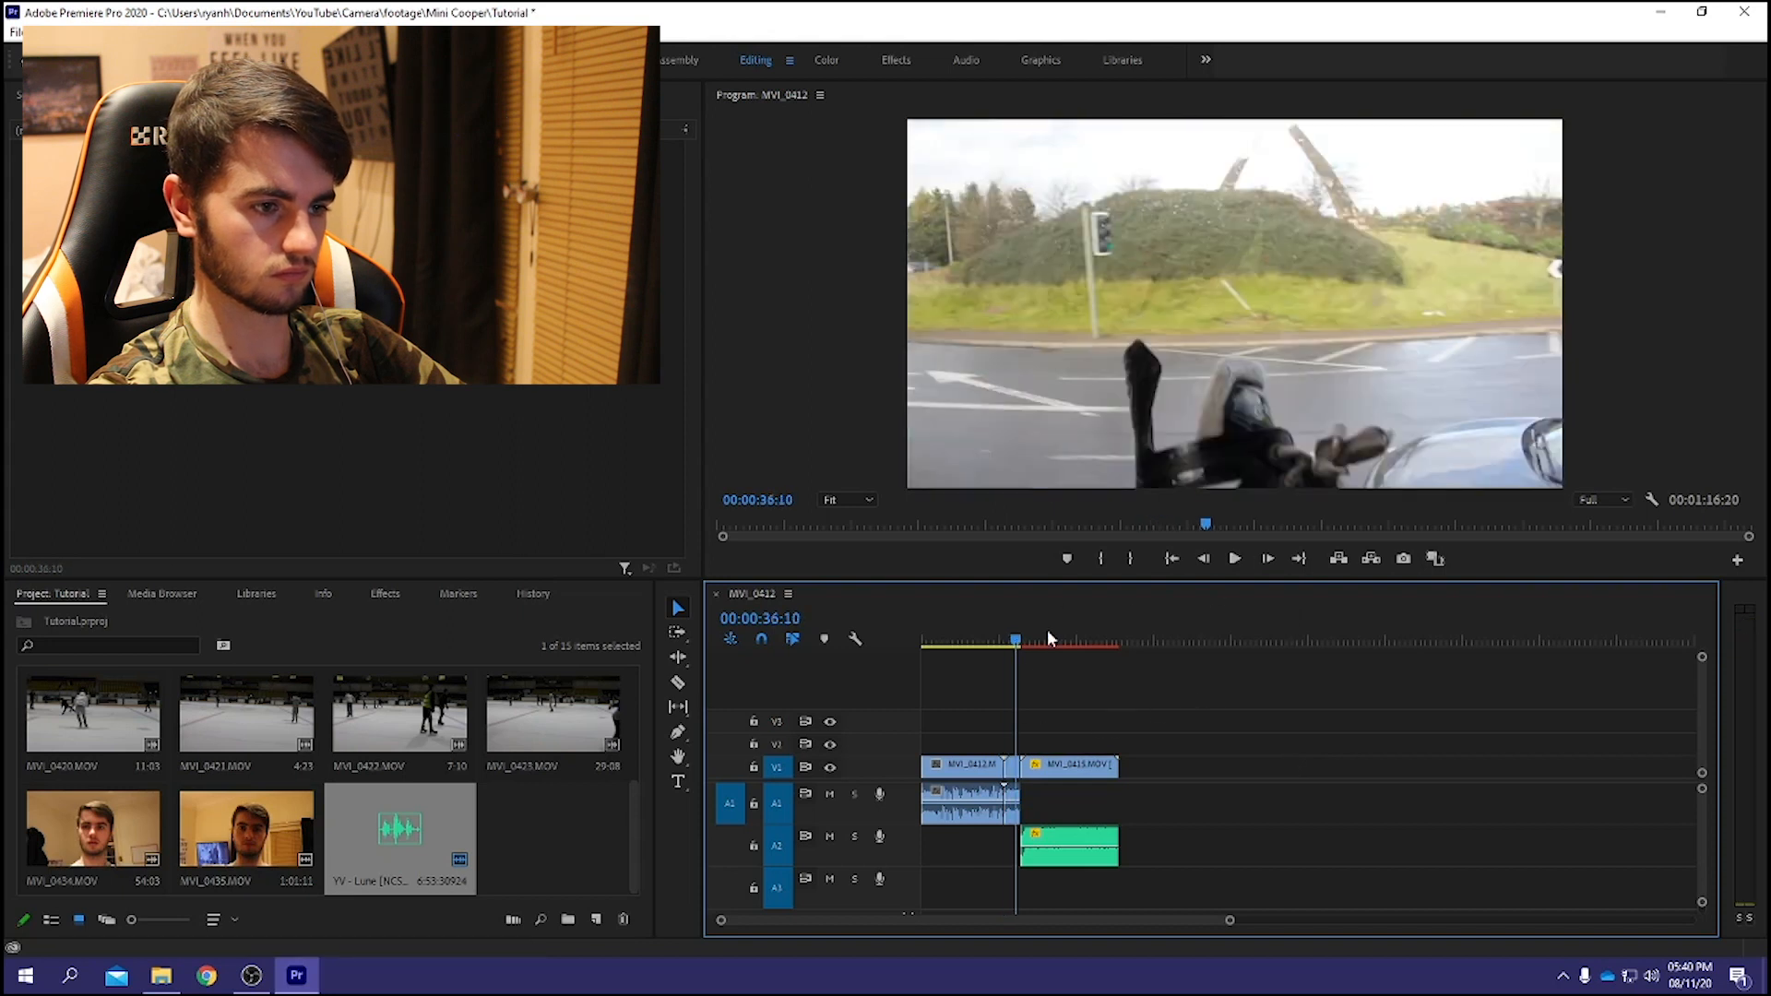
pyautogui.click(1234, 560)
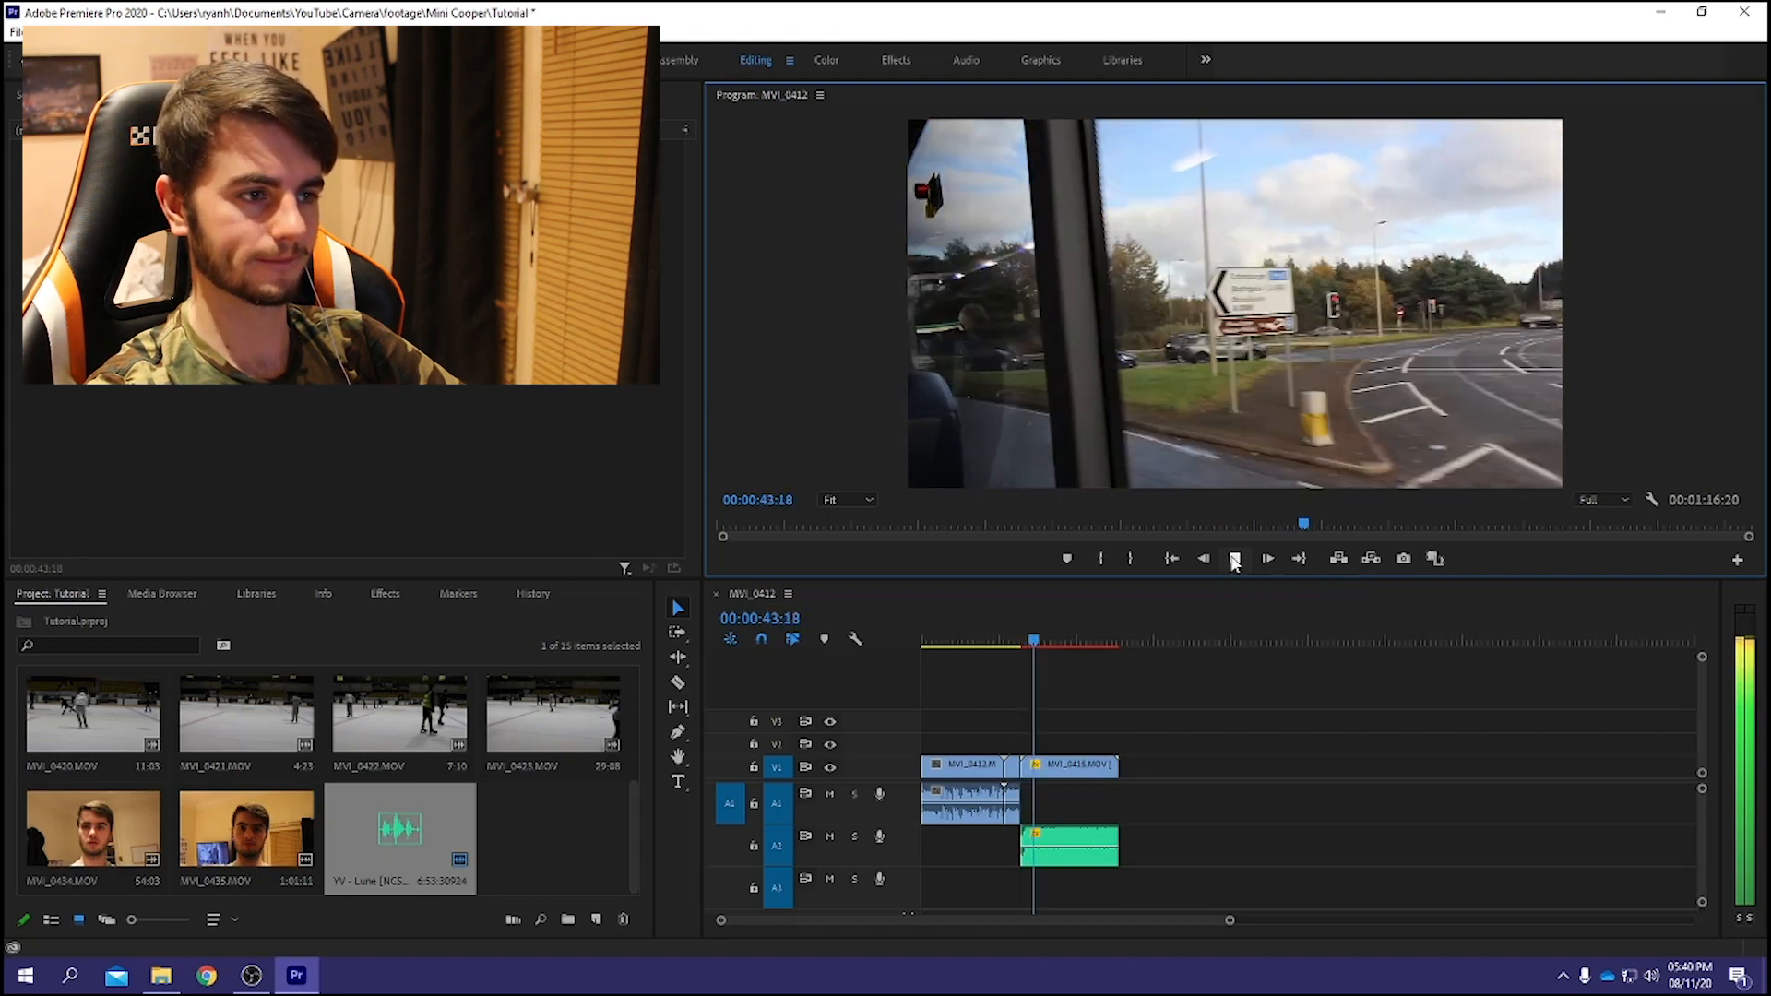
pyautogui.click(1233, 559)
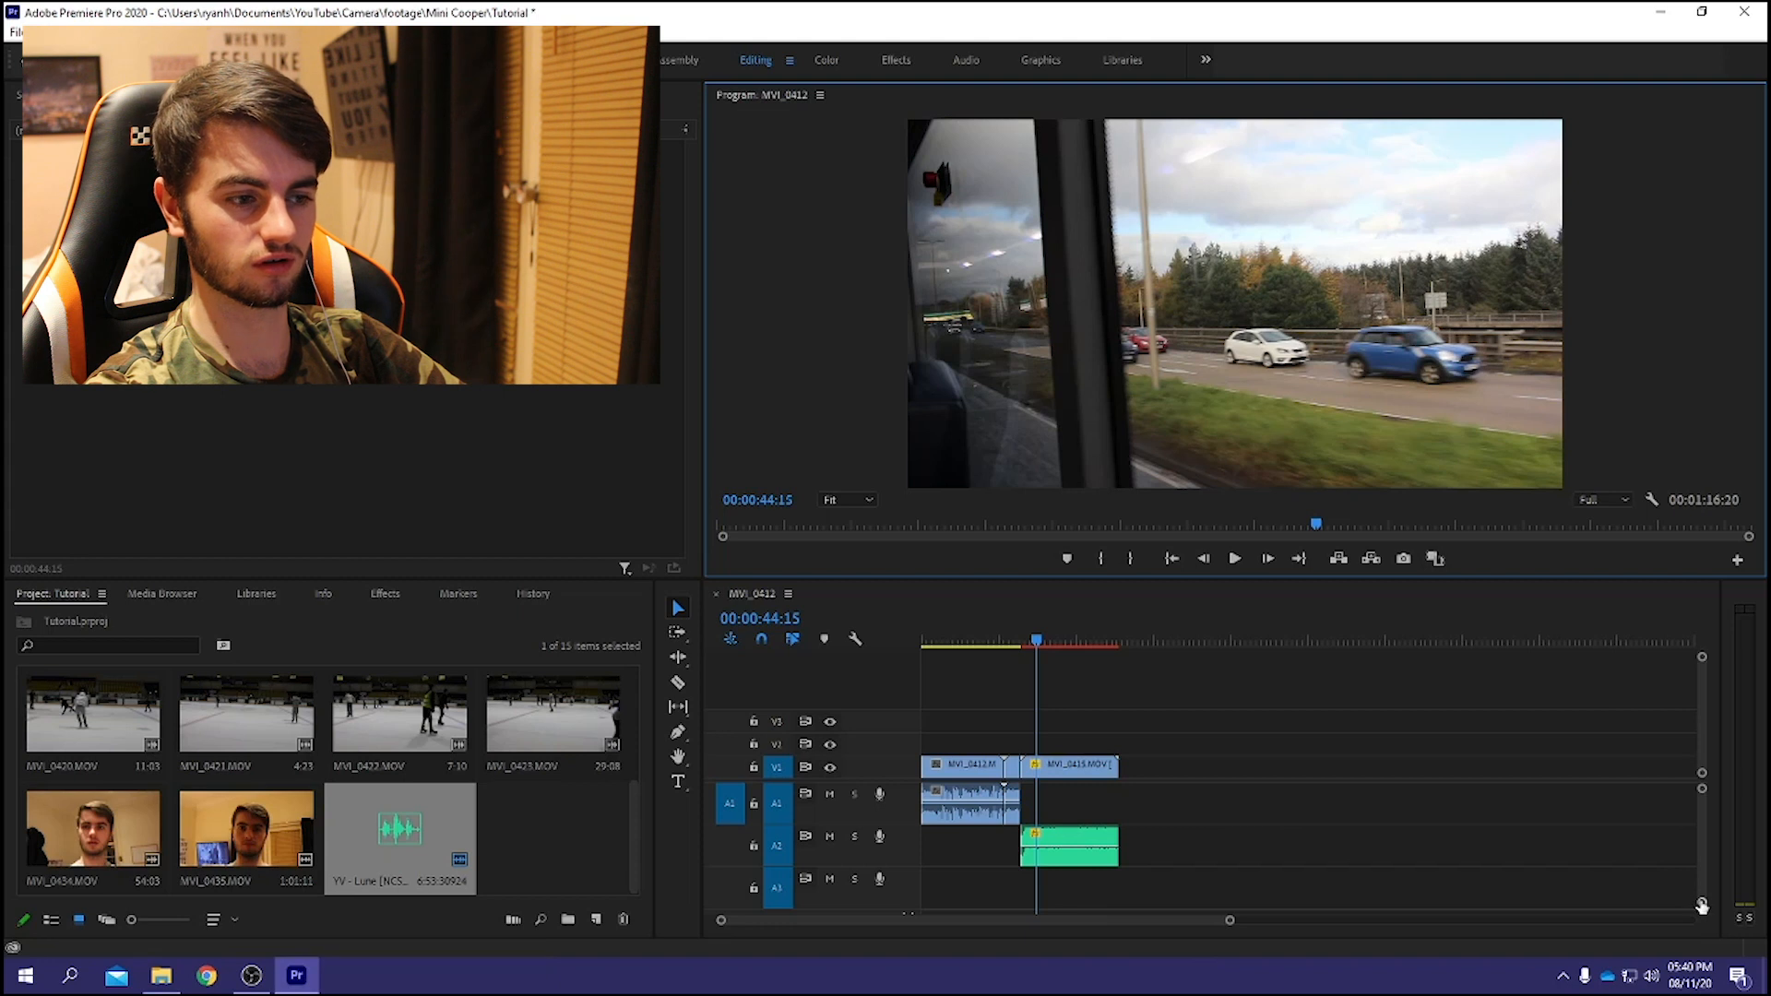
# Reduce the height of the audio tracks and add MVI_0422.MOV to the sequence directly after MVI_0415.MOV.
pyautogui.moveTo(1702, 907); pyautogui.dragTo(1702, 904)
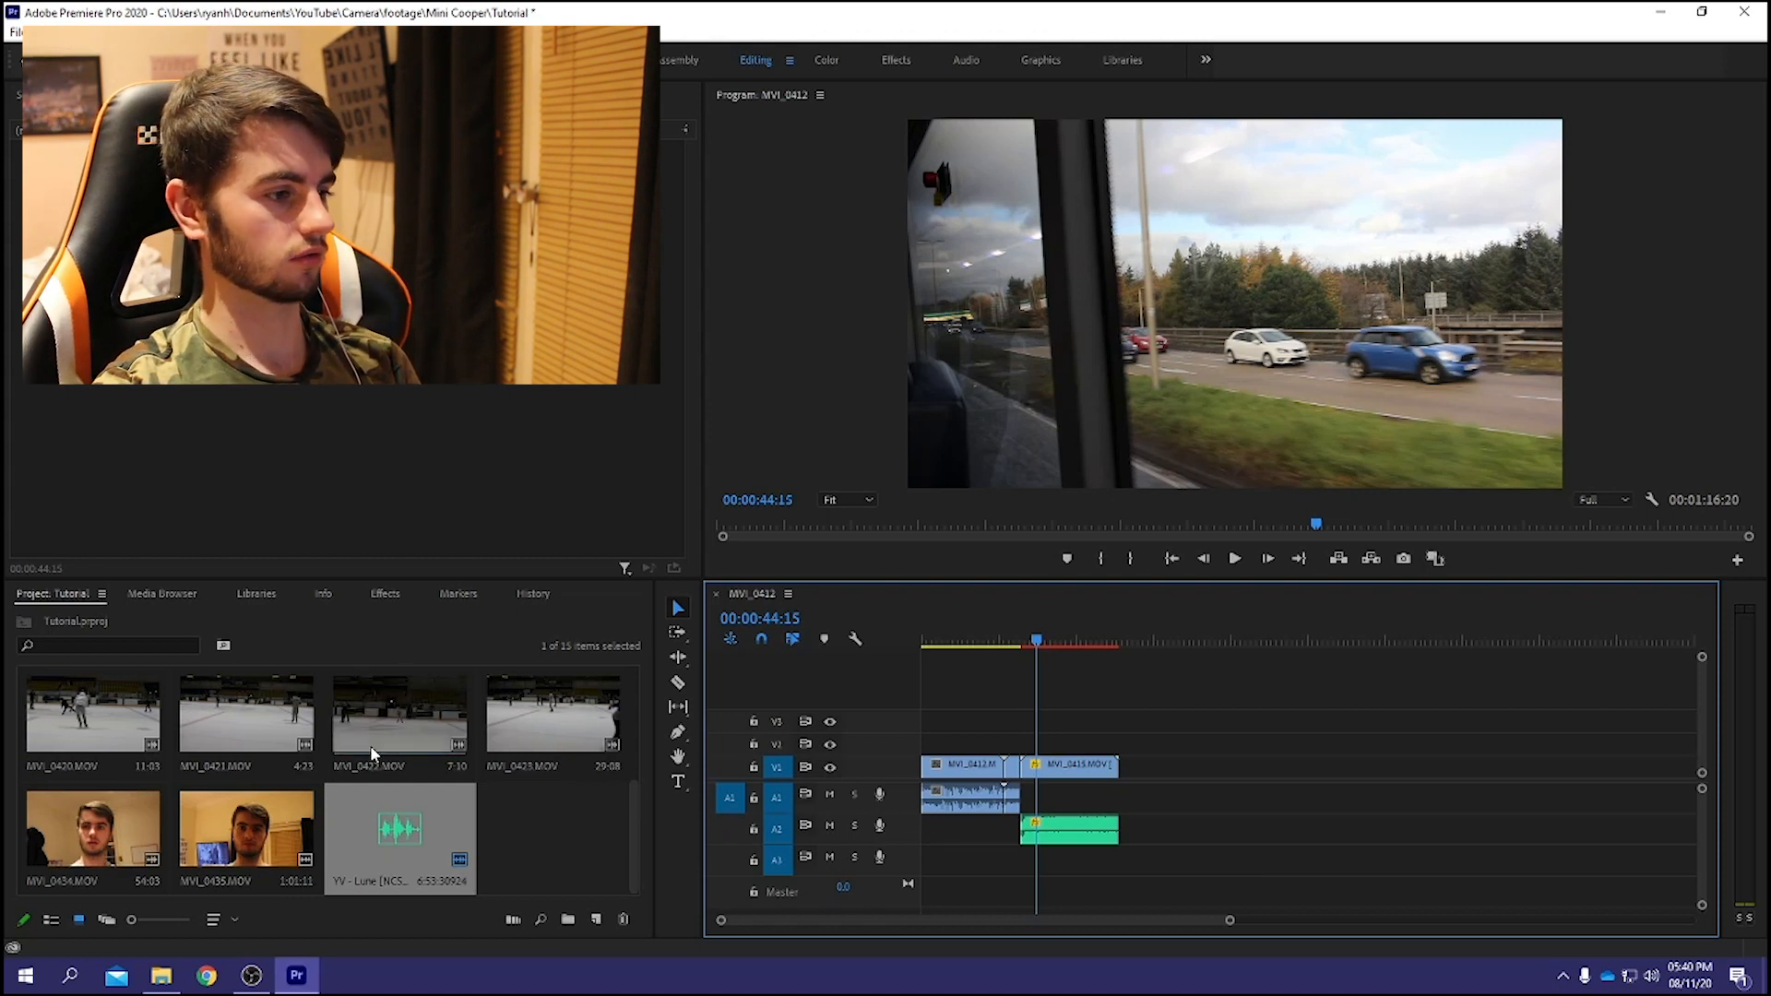
pyautogui.moveTo(413, 732); pyautogui.dragTo(1138, 769)
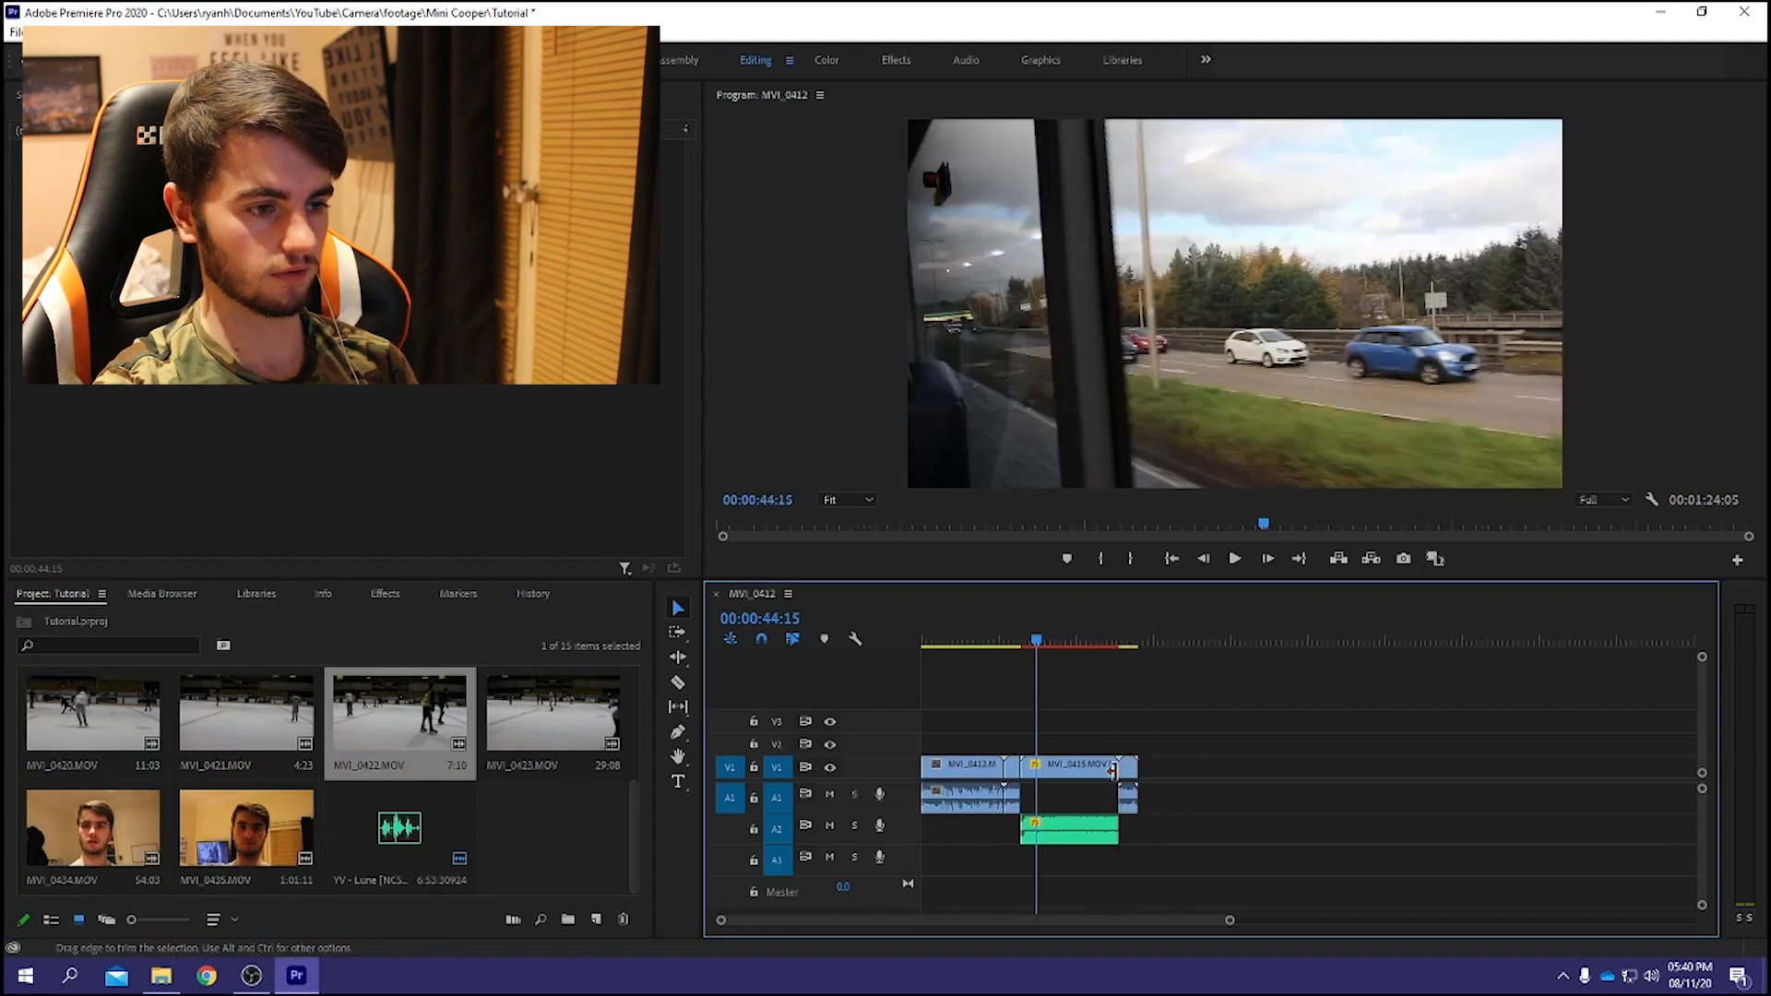
pyautogui.click(1128, 765)
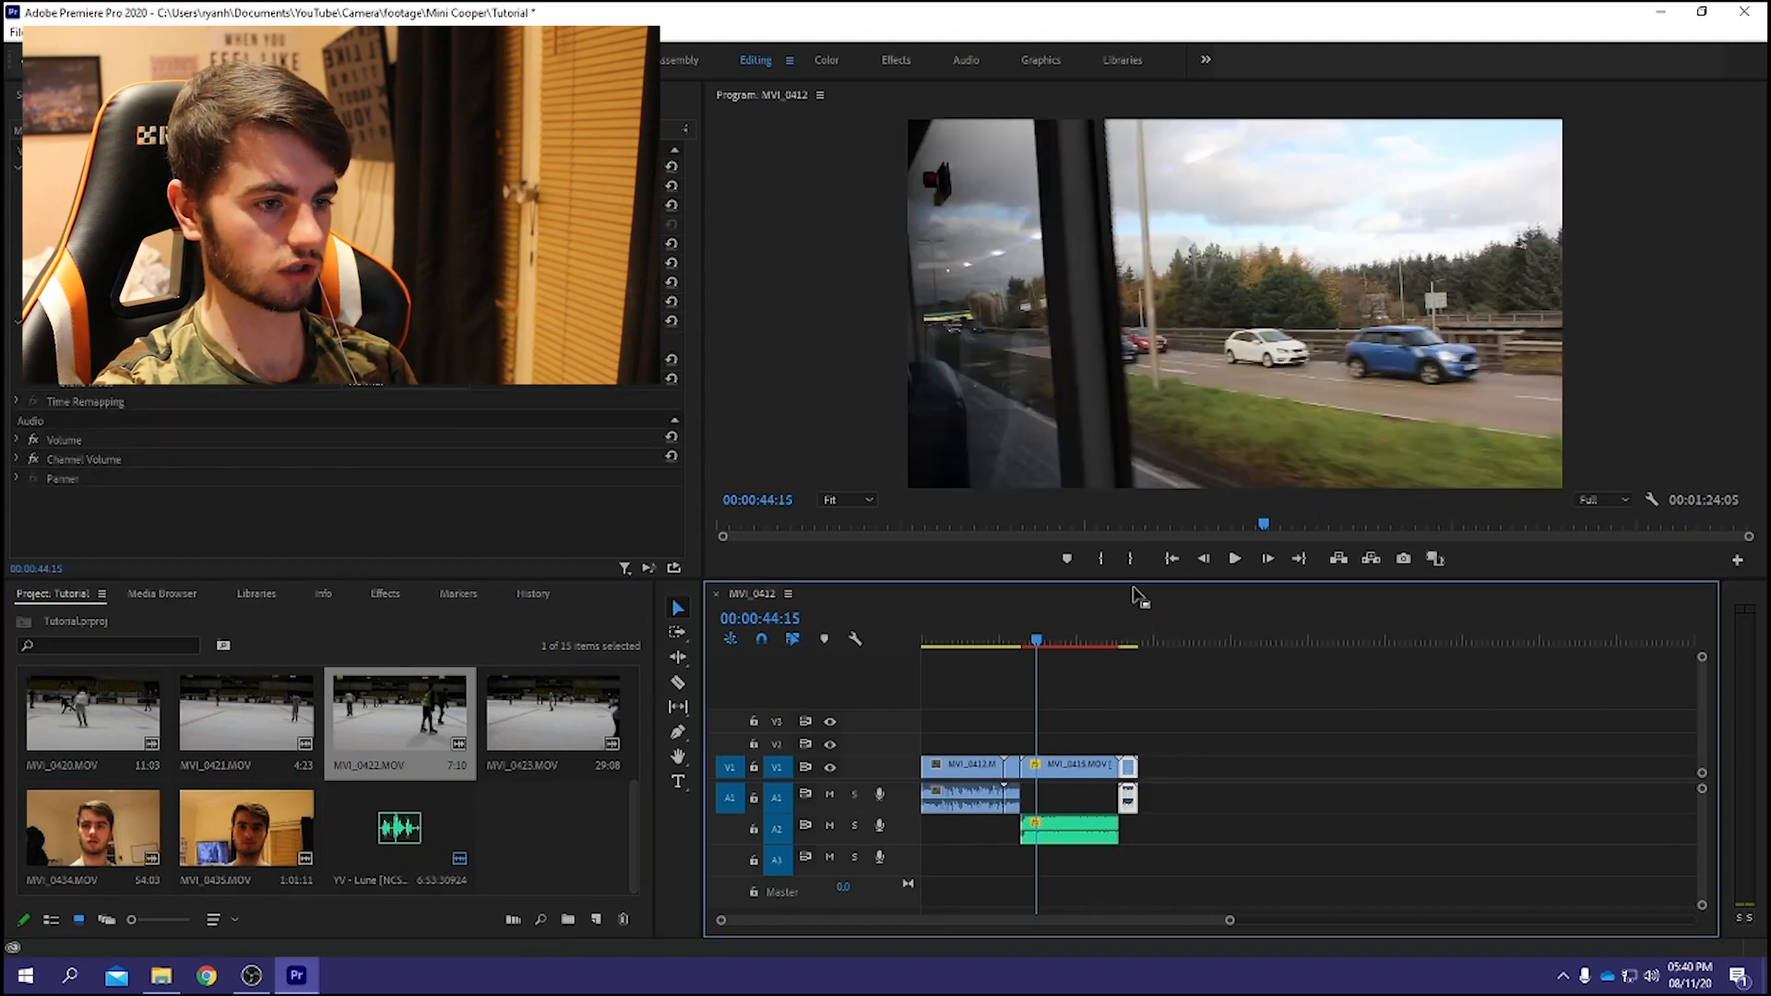
# Play the sequence across the cut from MVI_0415.MOV to MVI_0422.MOV, stopping at about 00:01:19:22.
pyautogui.click(1115, 644)
pyautogui.click(1238, 557)
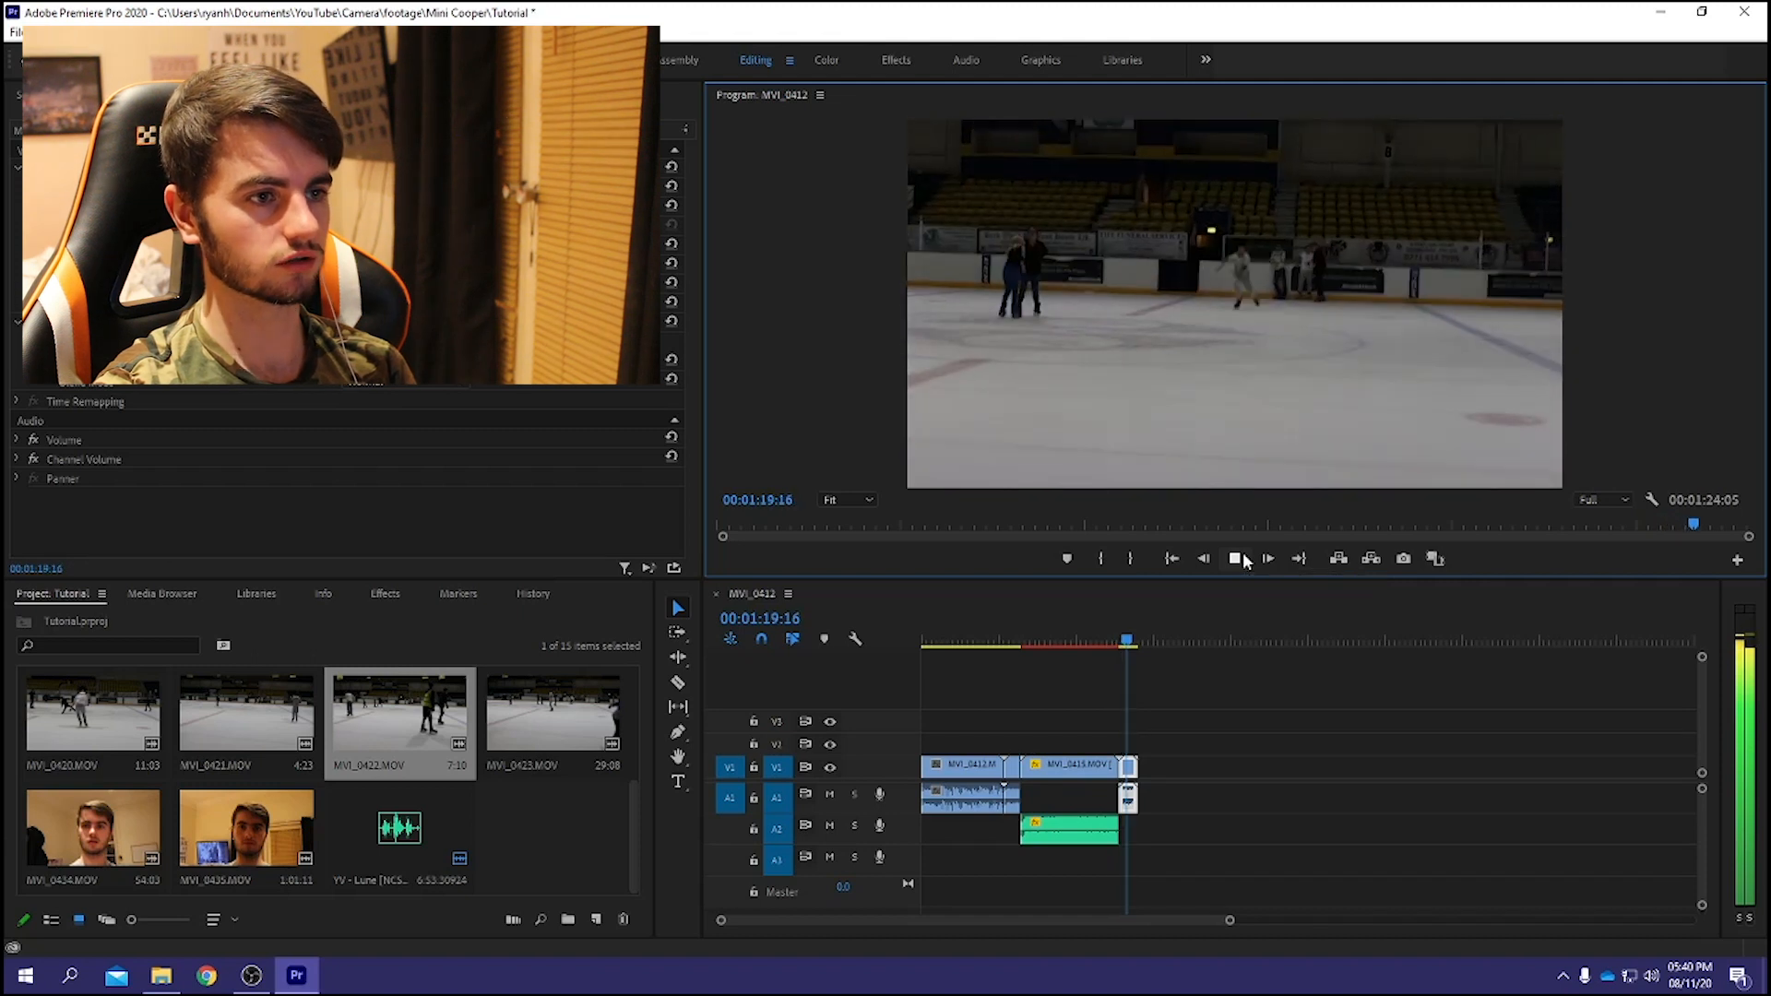
pyautogui.press('space')
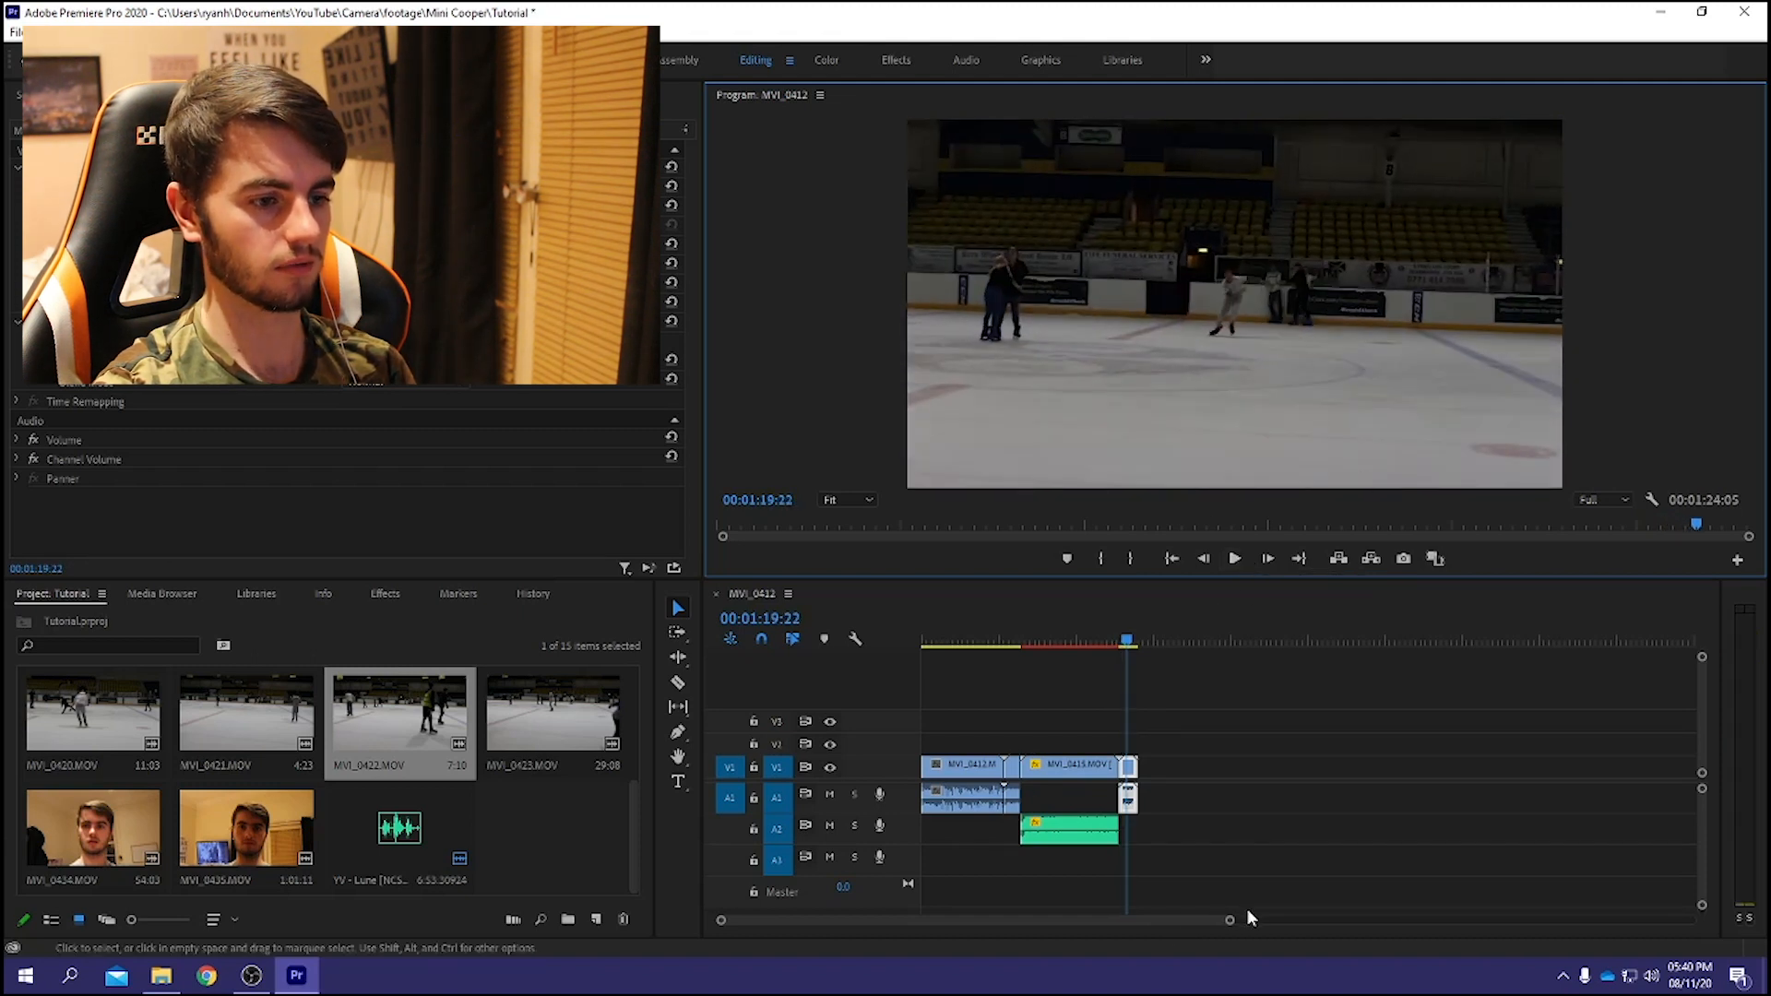
pyautogui.moveTo(1228, 920); pyautogui.dragTo(1055, 933)
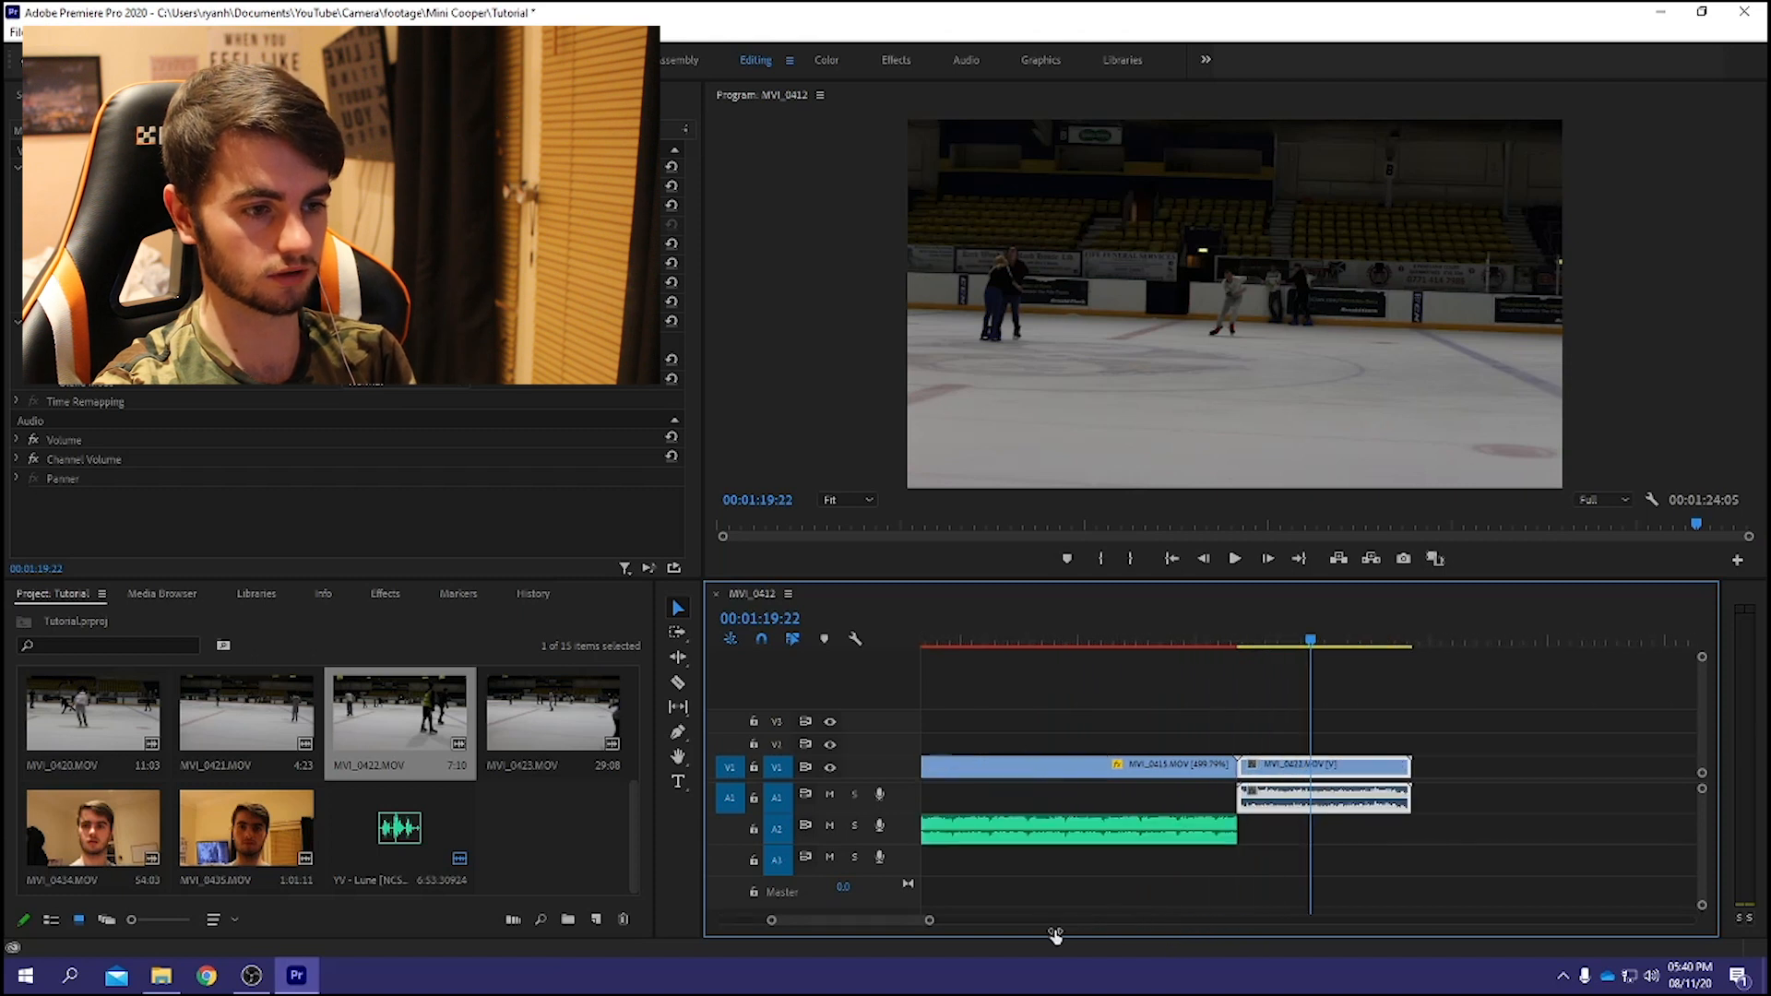
pyautogui.click(1420, 826)
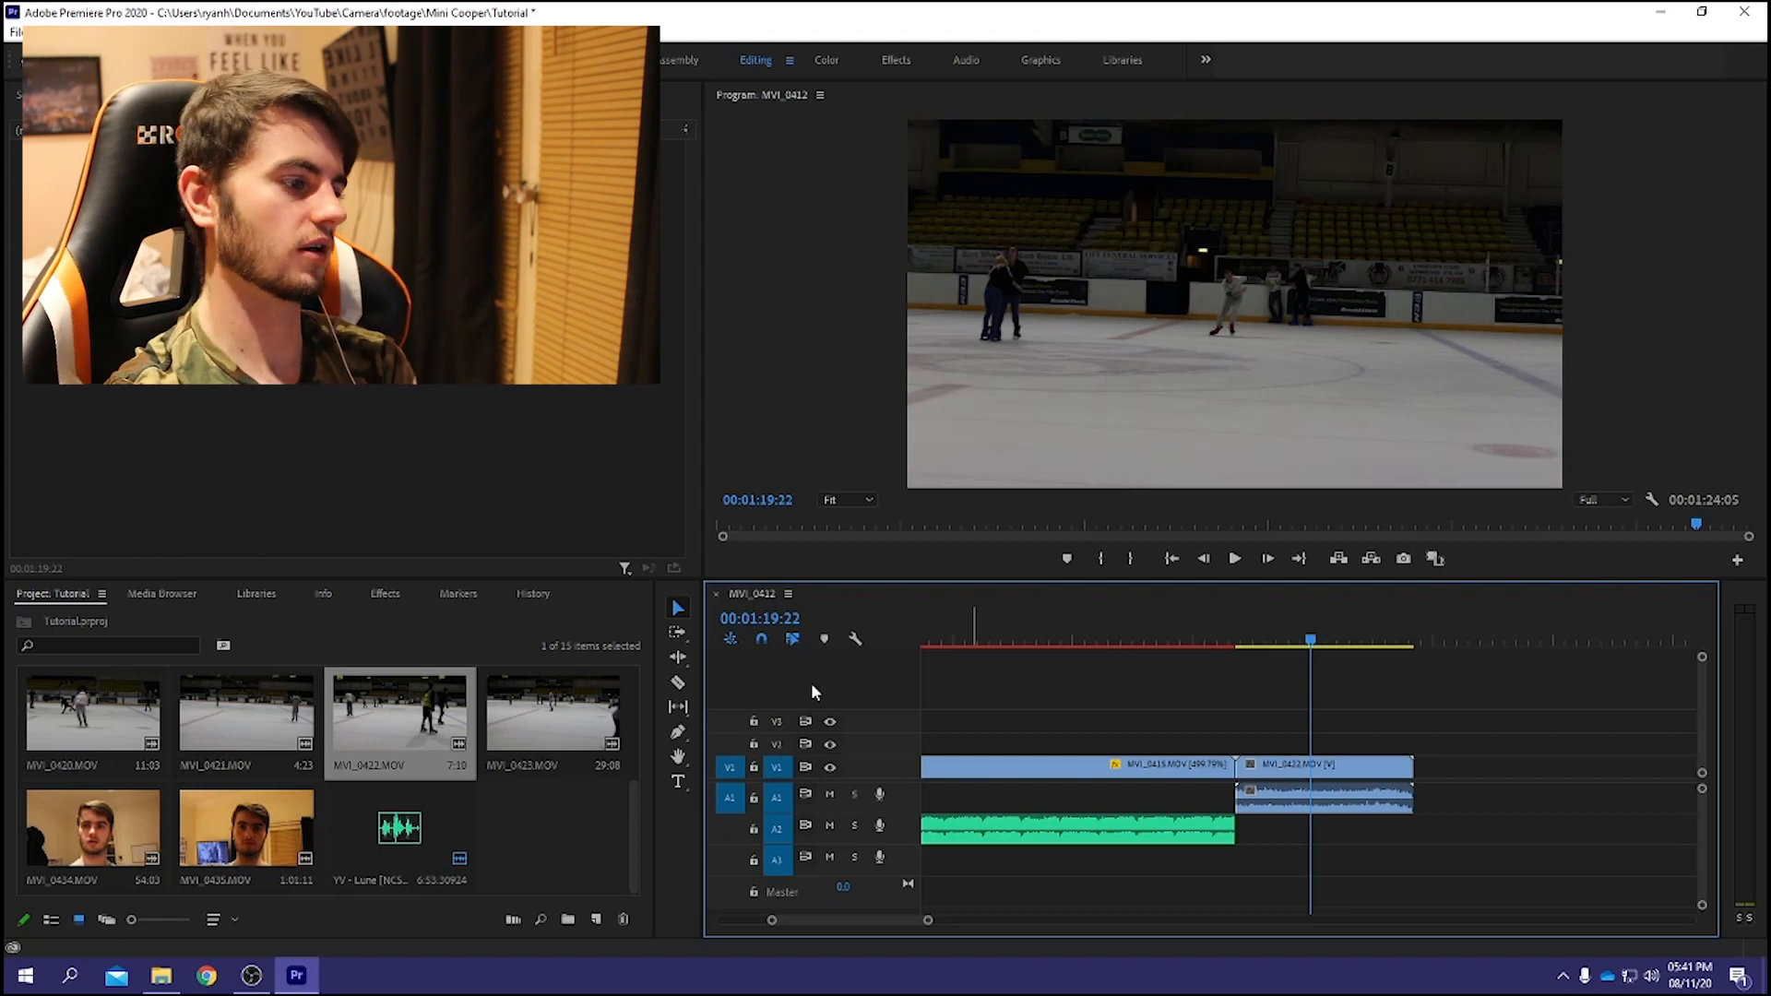
# Apply a Cross Dissolve video transition at the cut between MVI_0415.MOV and MVI_0422.MOV, accepting repeated frames.
pyautogui.click(1274, 646)
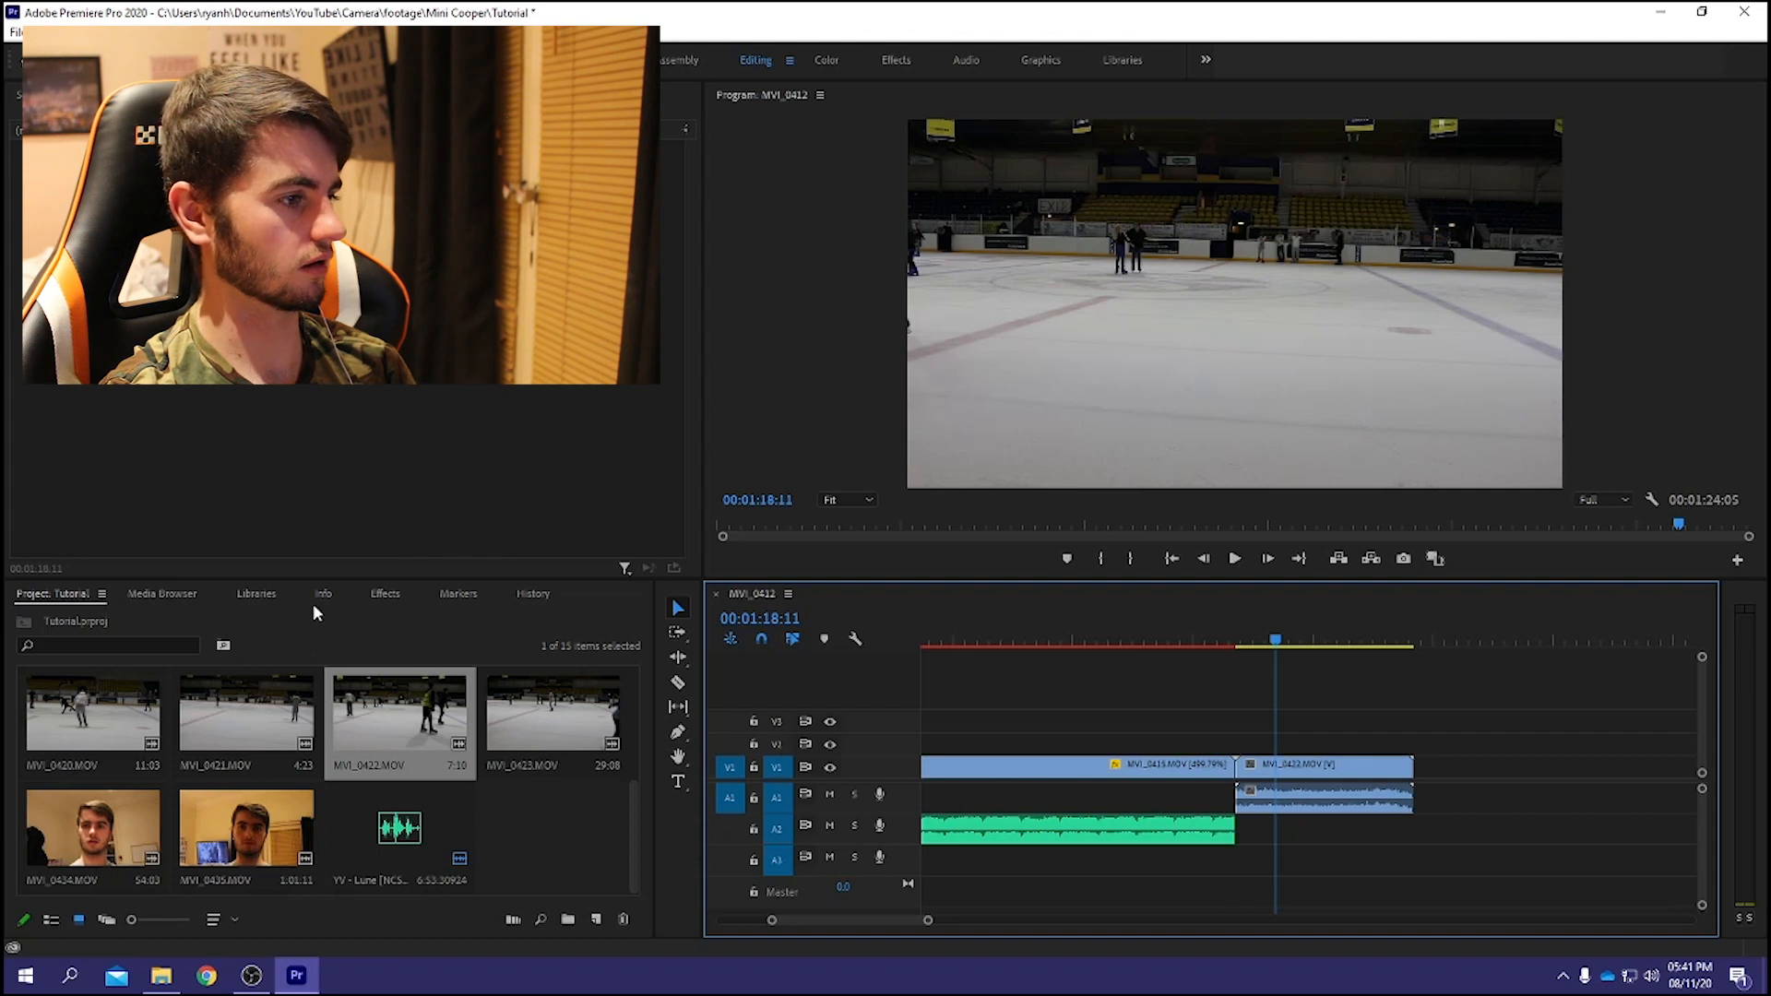
pyautogui.click(382, 594)
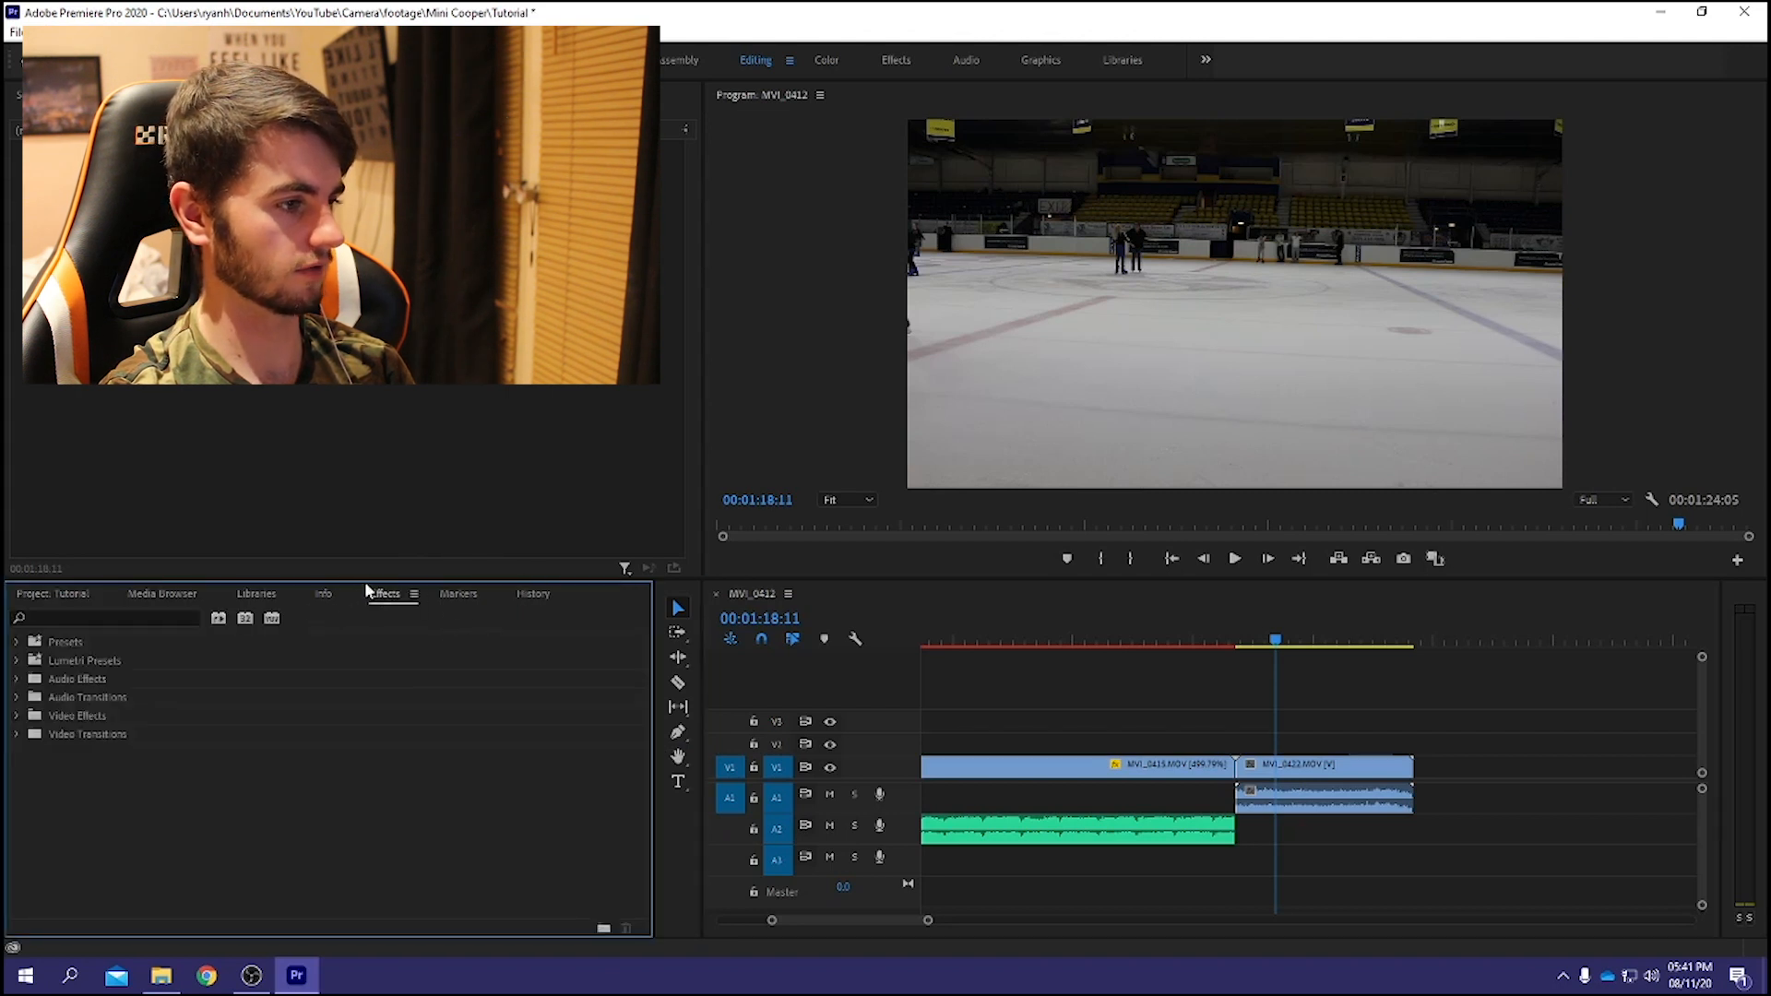
pyautogui.click(17, 736)
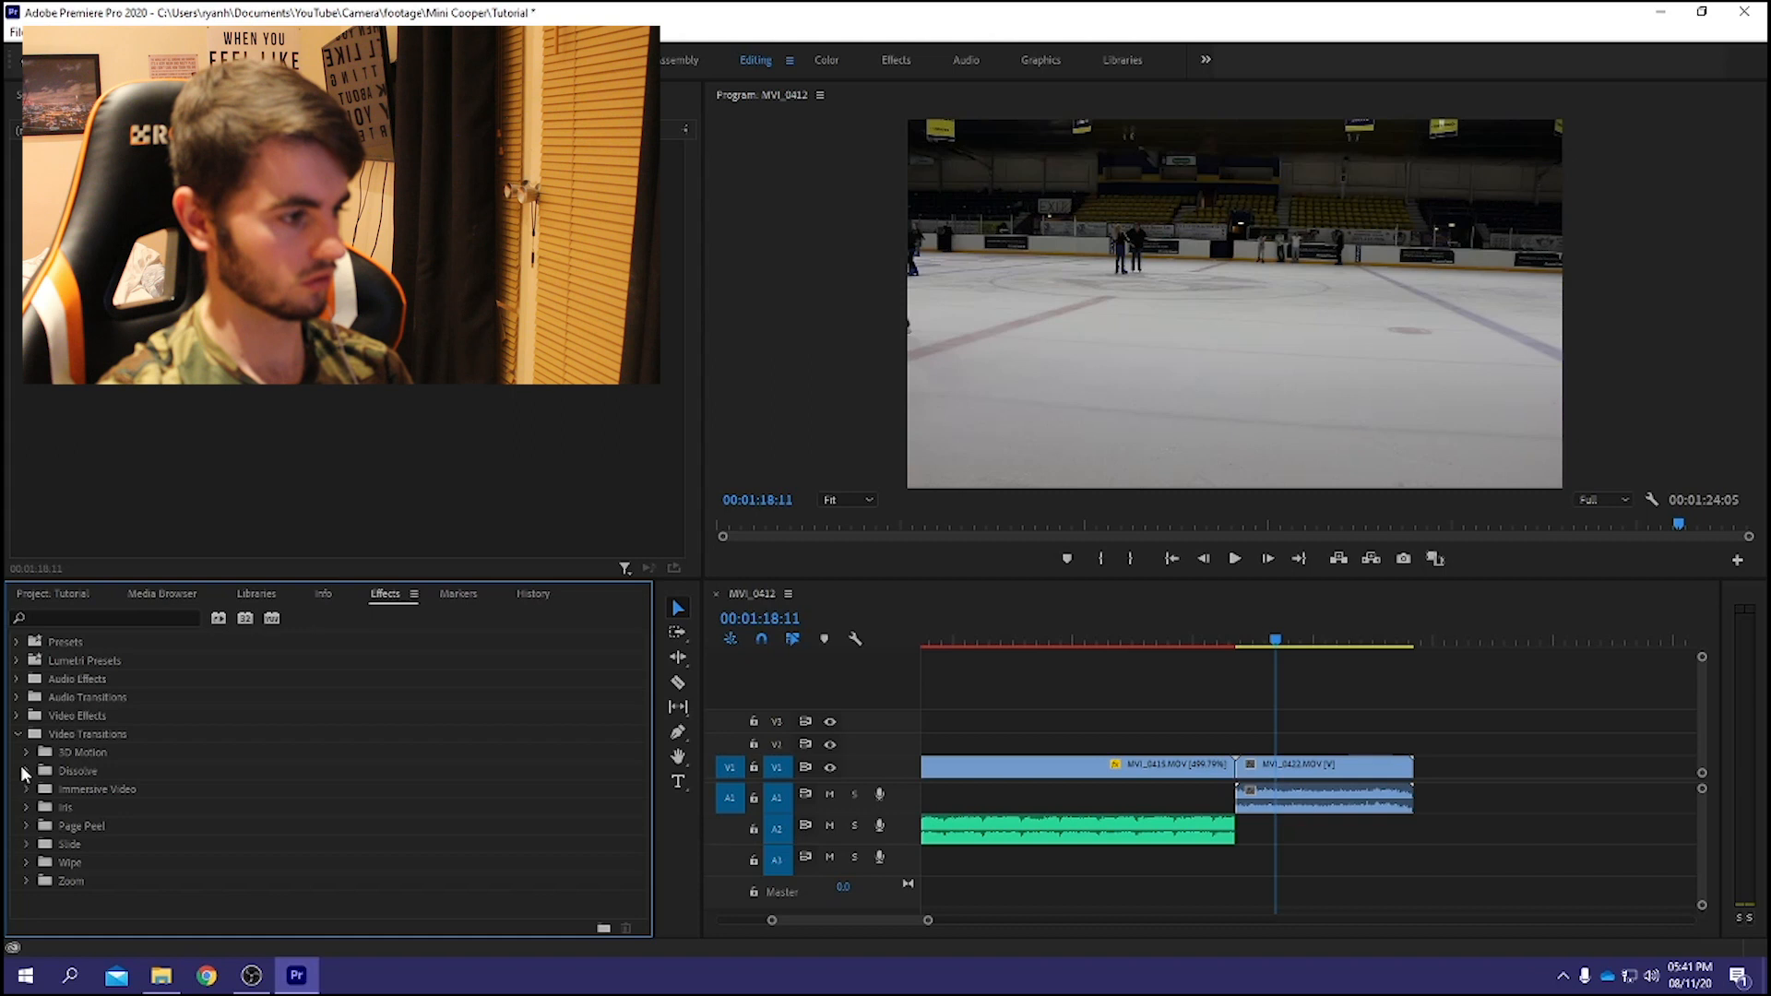
pyautogui.click(26, 771)
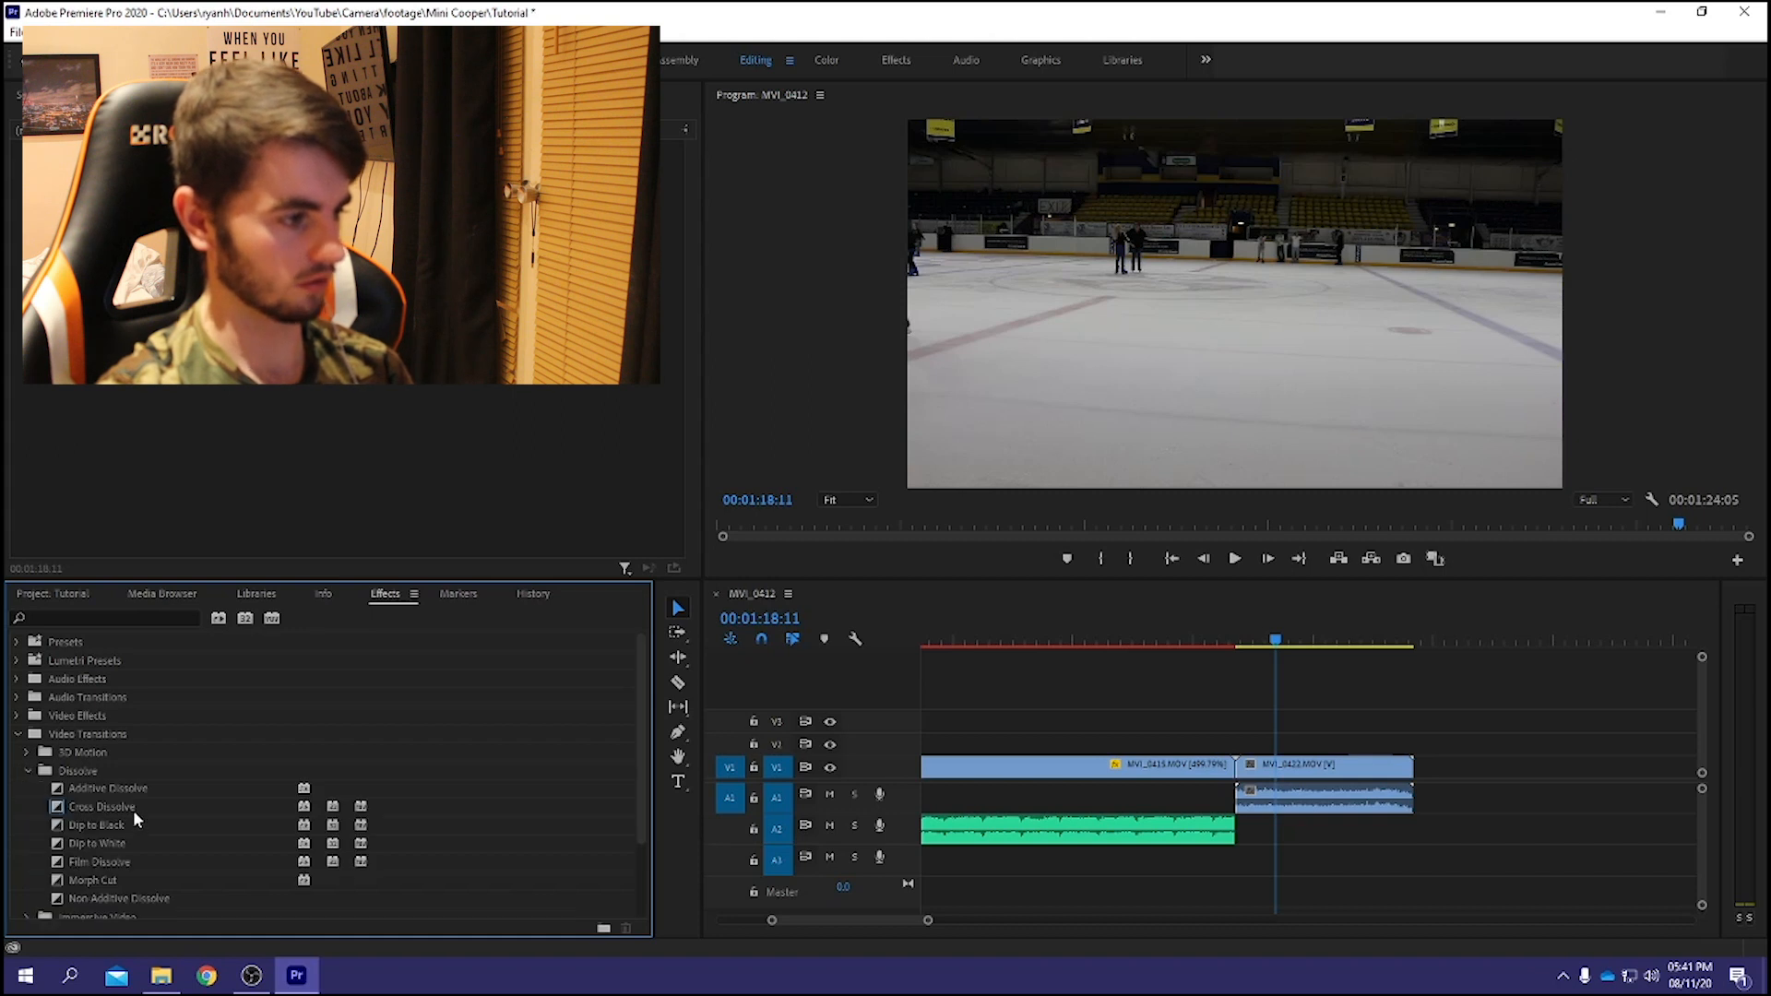
pyautogui.moveTo(134, 812); pyautogui.dragTo(1241, 780)
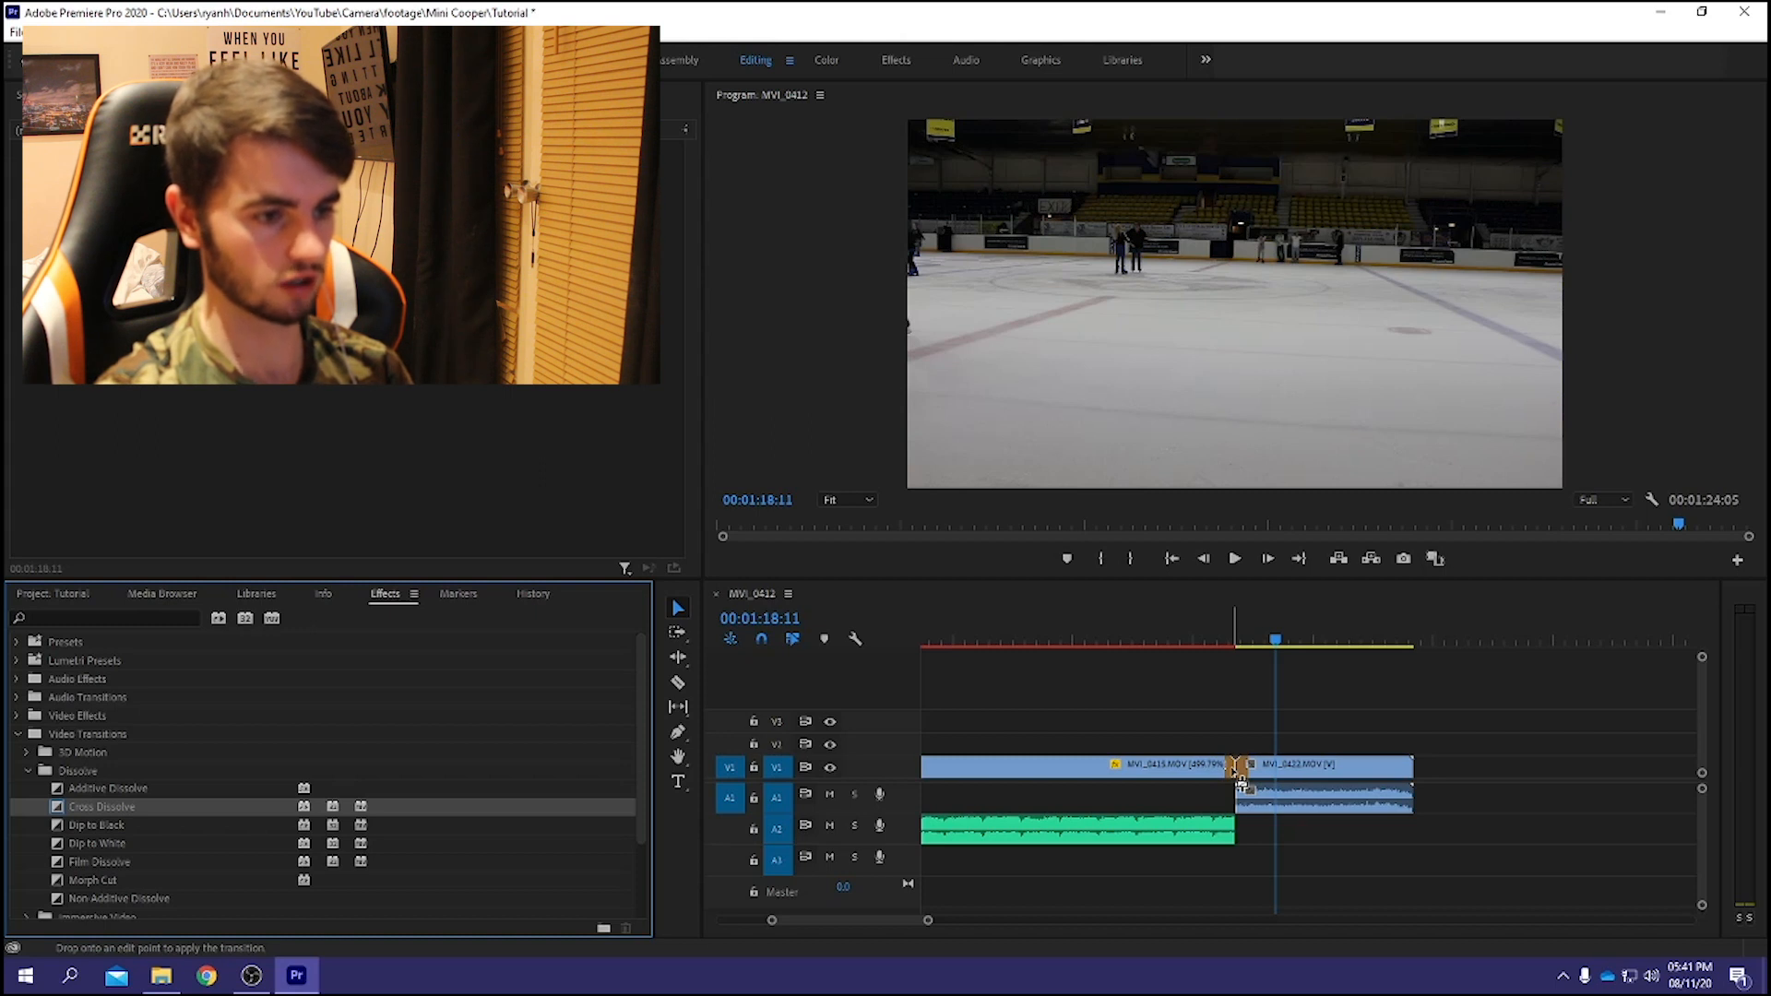
pyautogui.moveTo(1241, 781); pyautogui.dragTo(1237, 773)
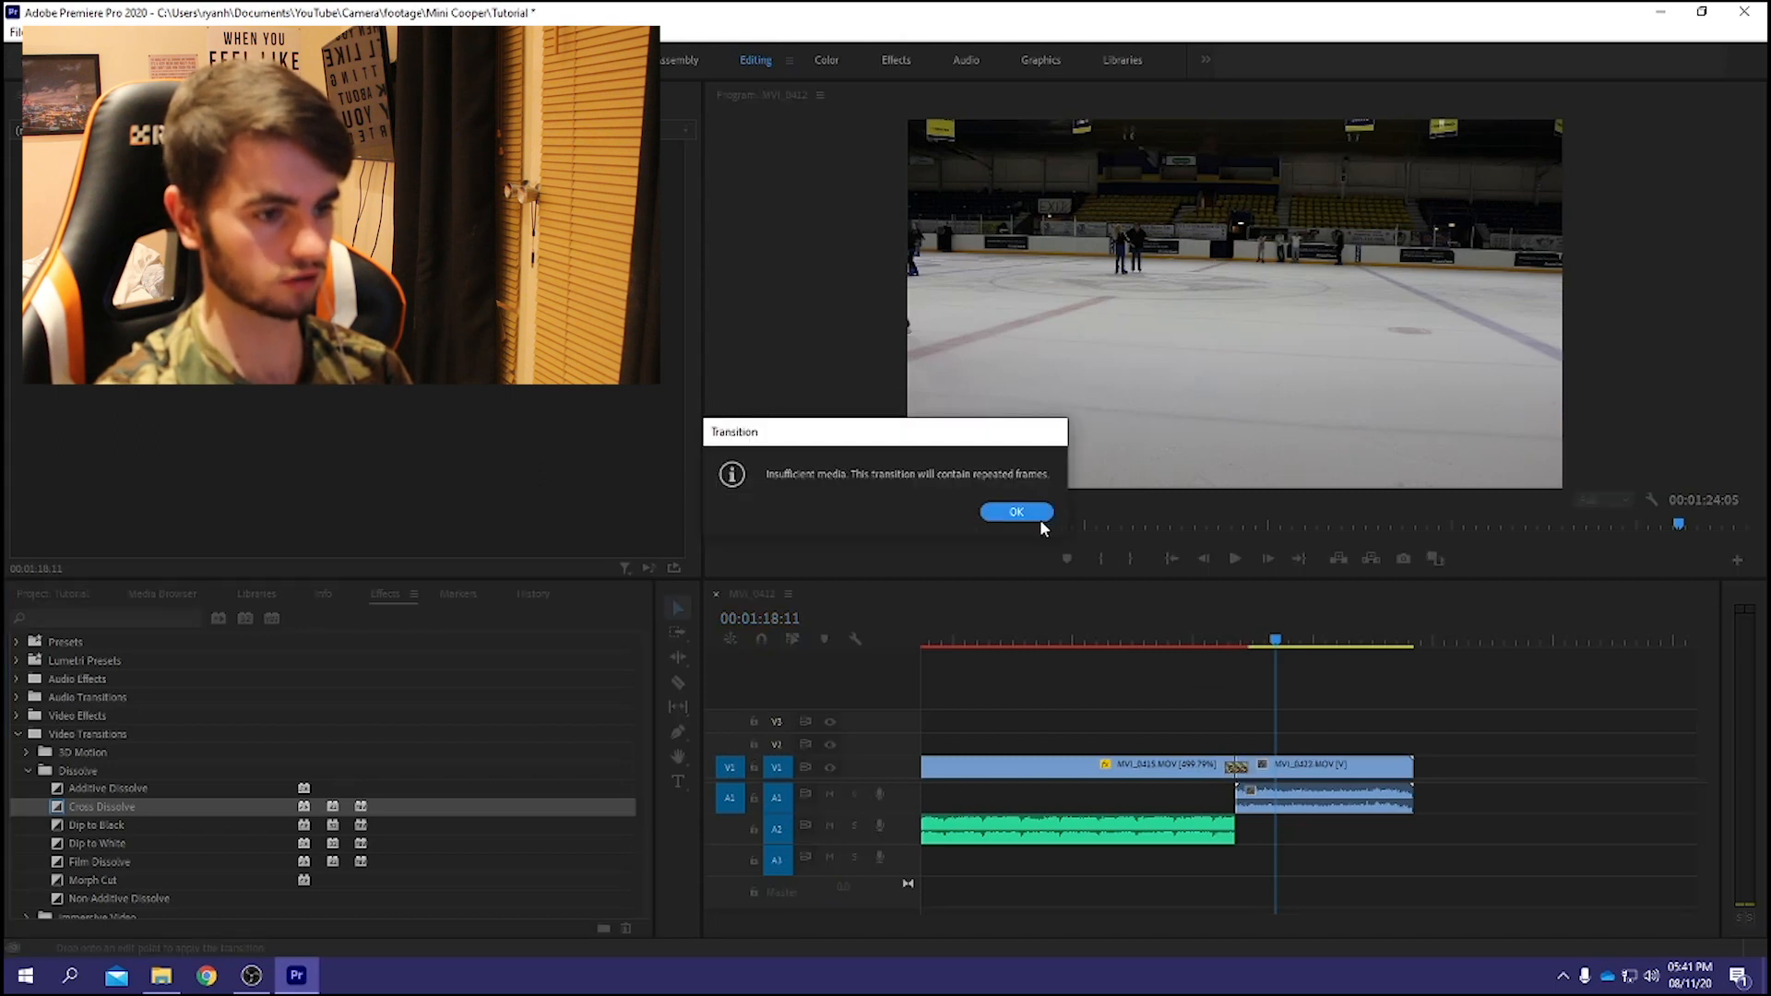
pyautogui.click(1037, 516)
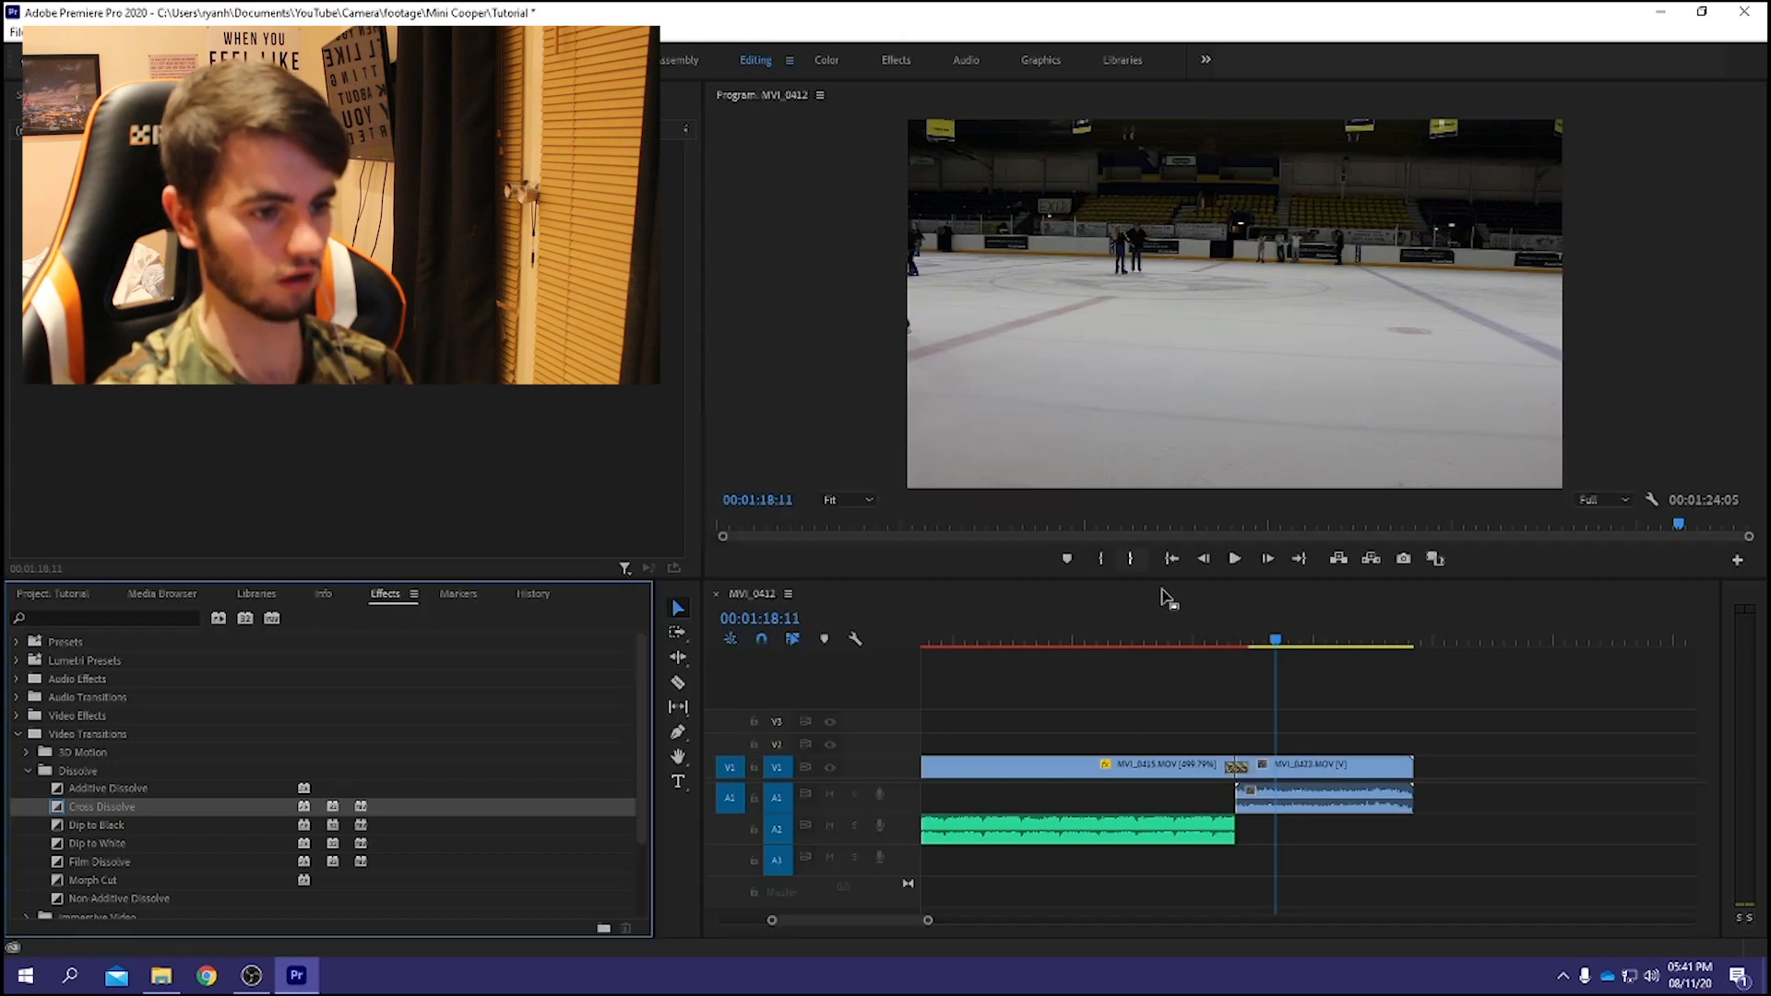
# Play the sequence from 00:01:15:07 across the Cross Dissolve to review the transition, stopping at about 00:01:18:10.
pyautogui.click(1203, 644)
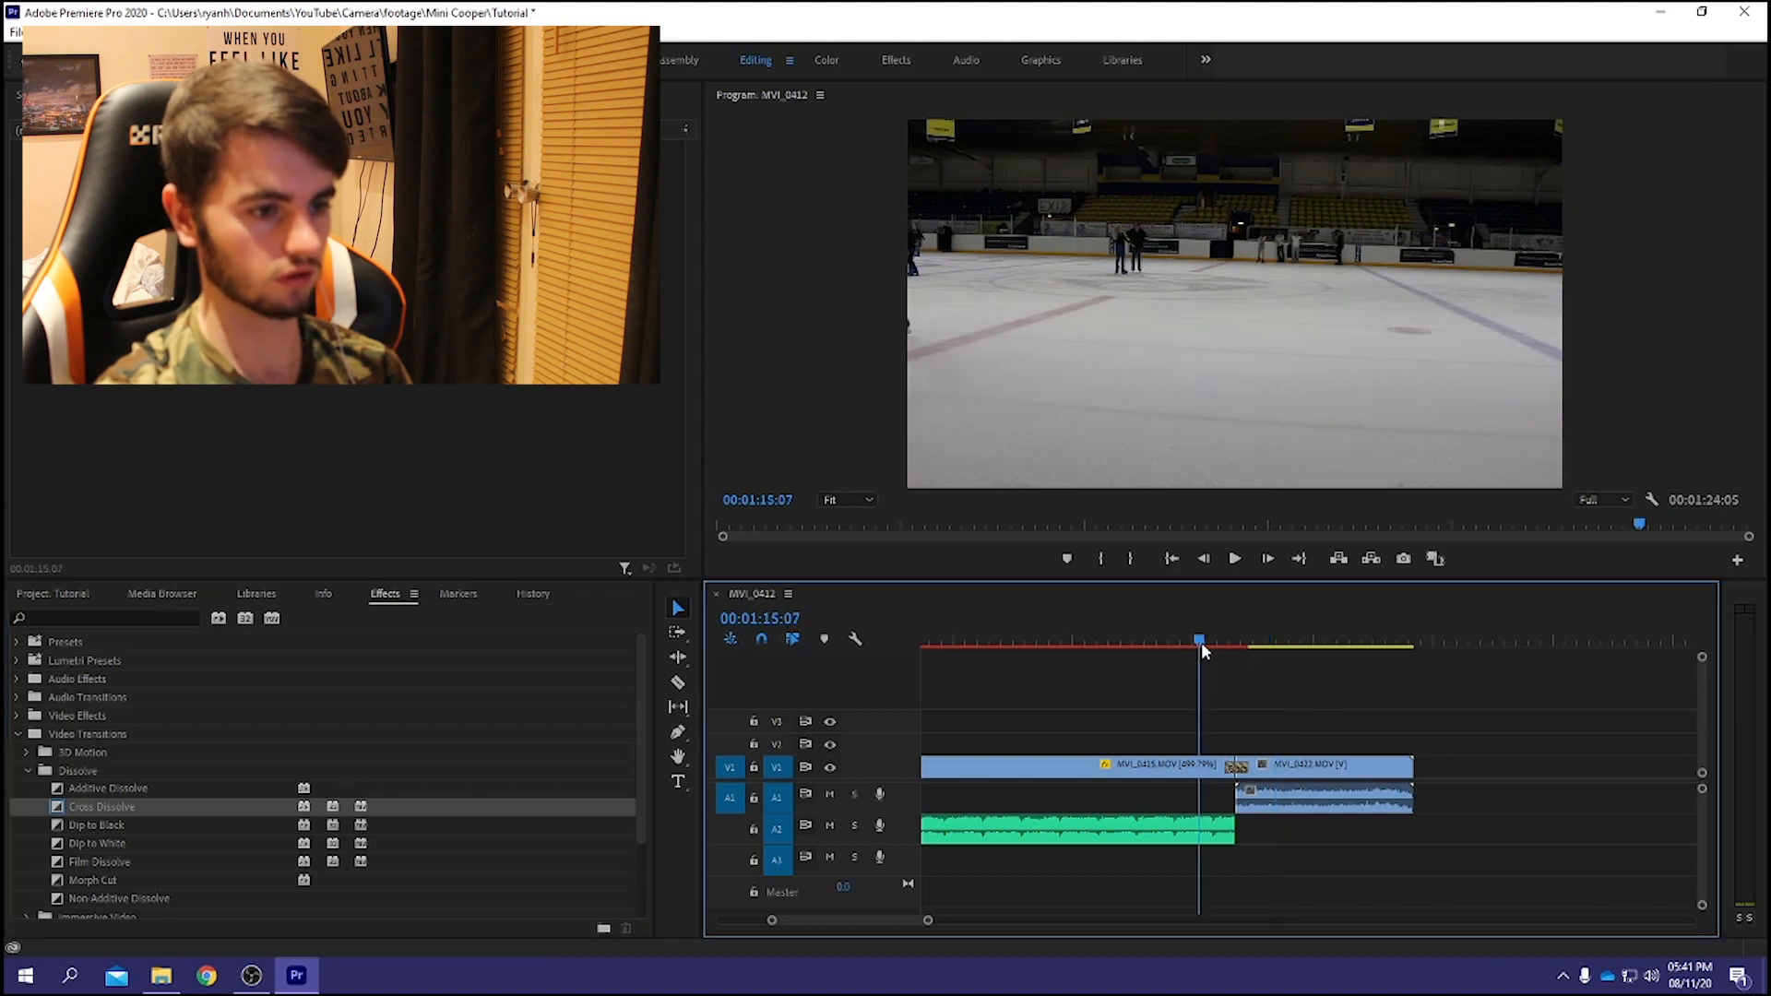
pyautogui.click(1235, 560)
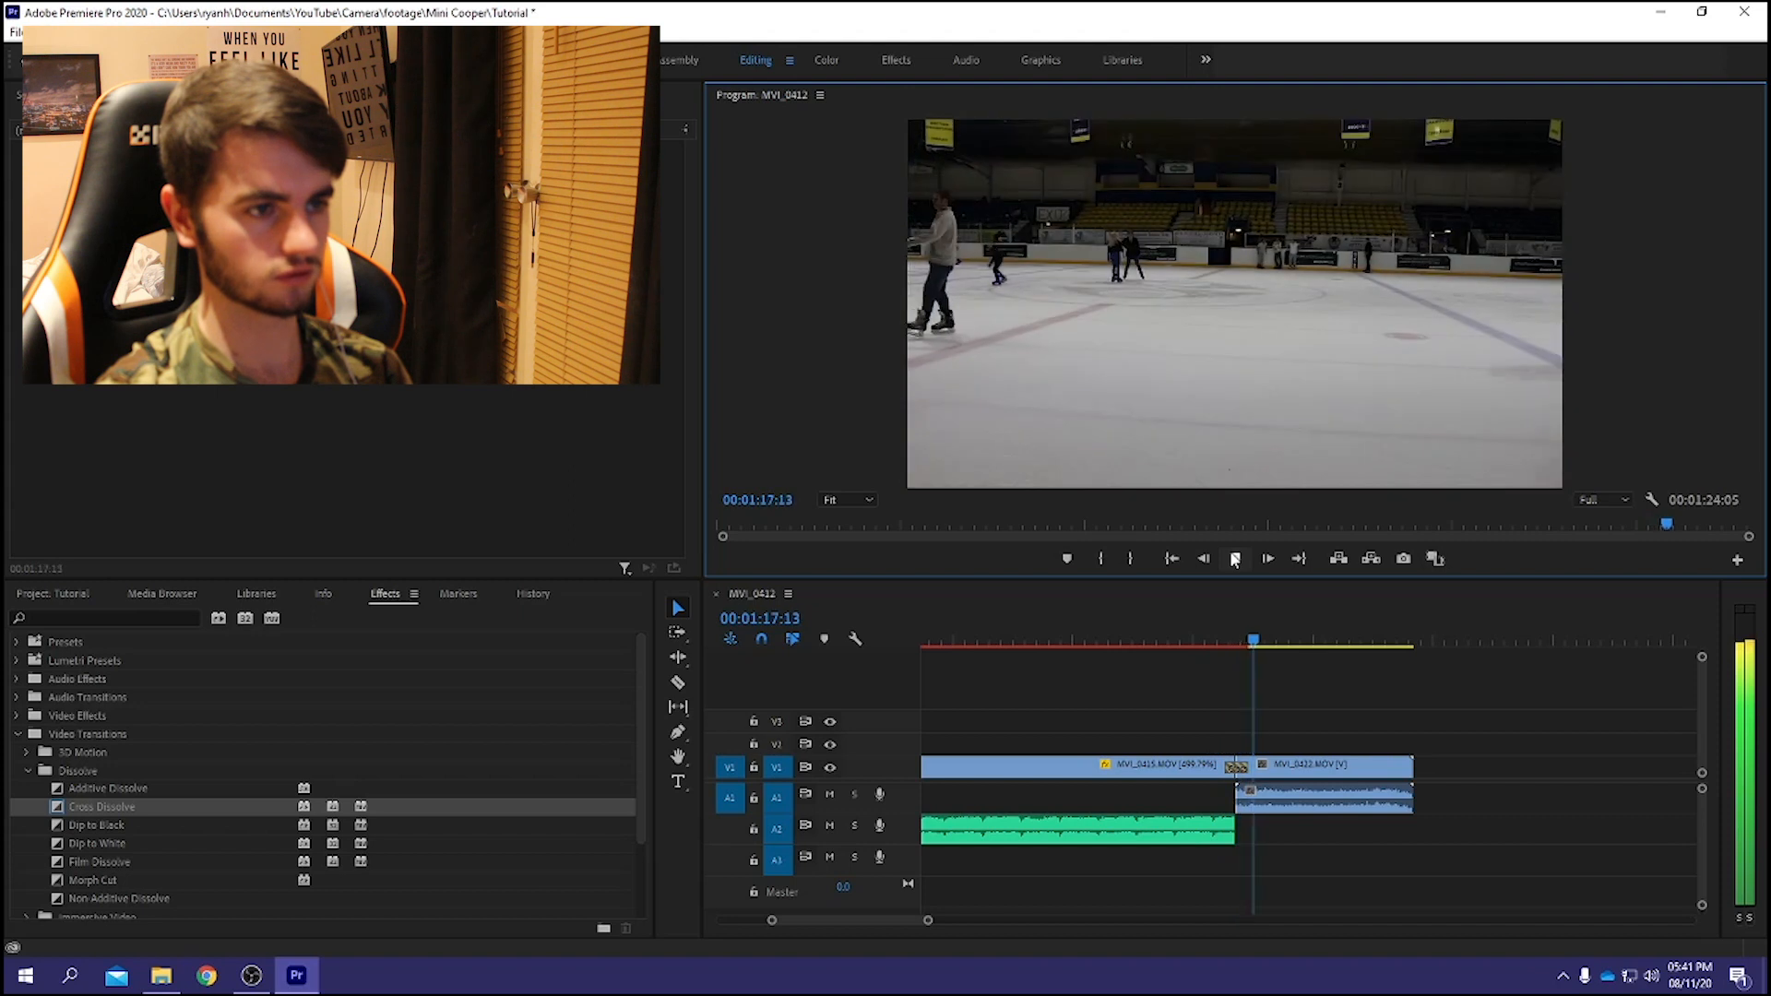
pyautogui.click(1234, 558)
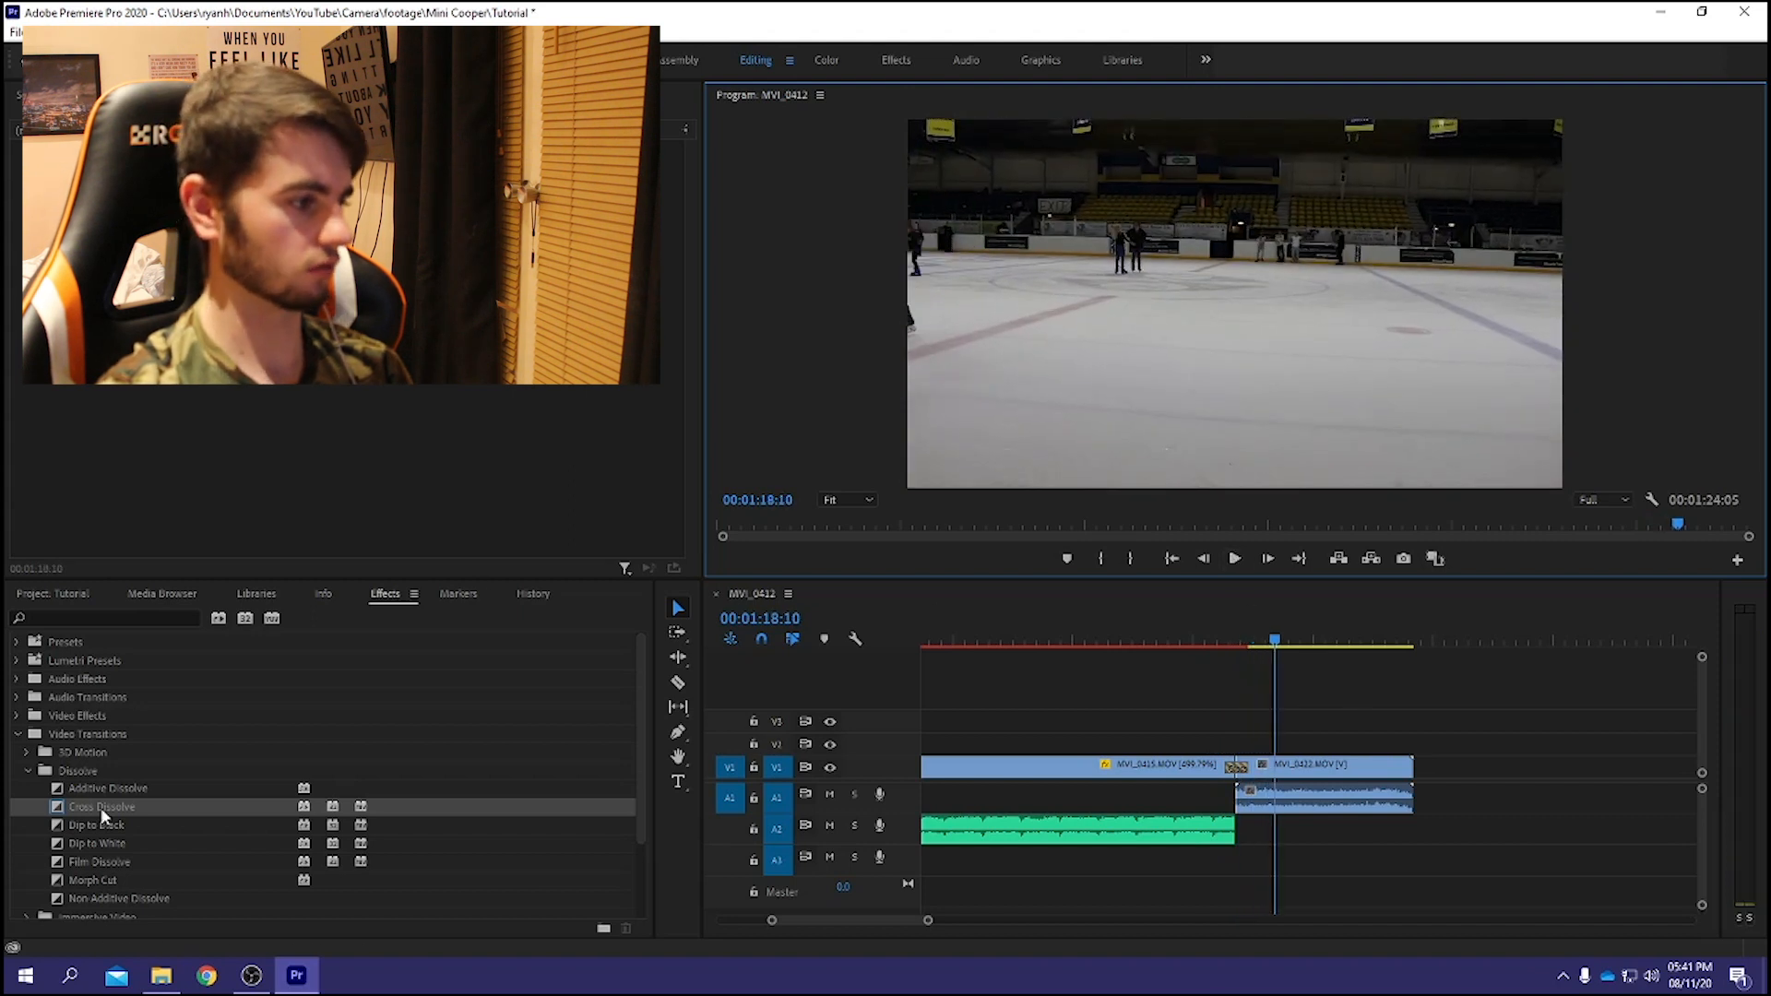
pyautogui.click(1347, 712)
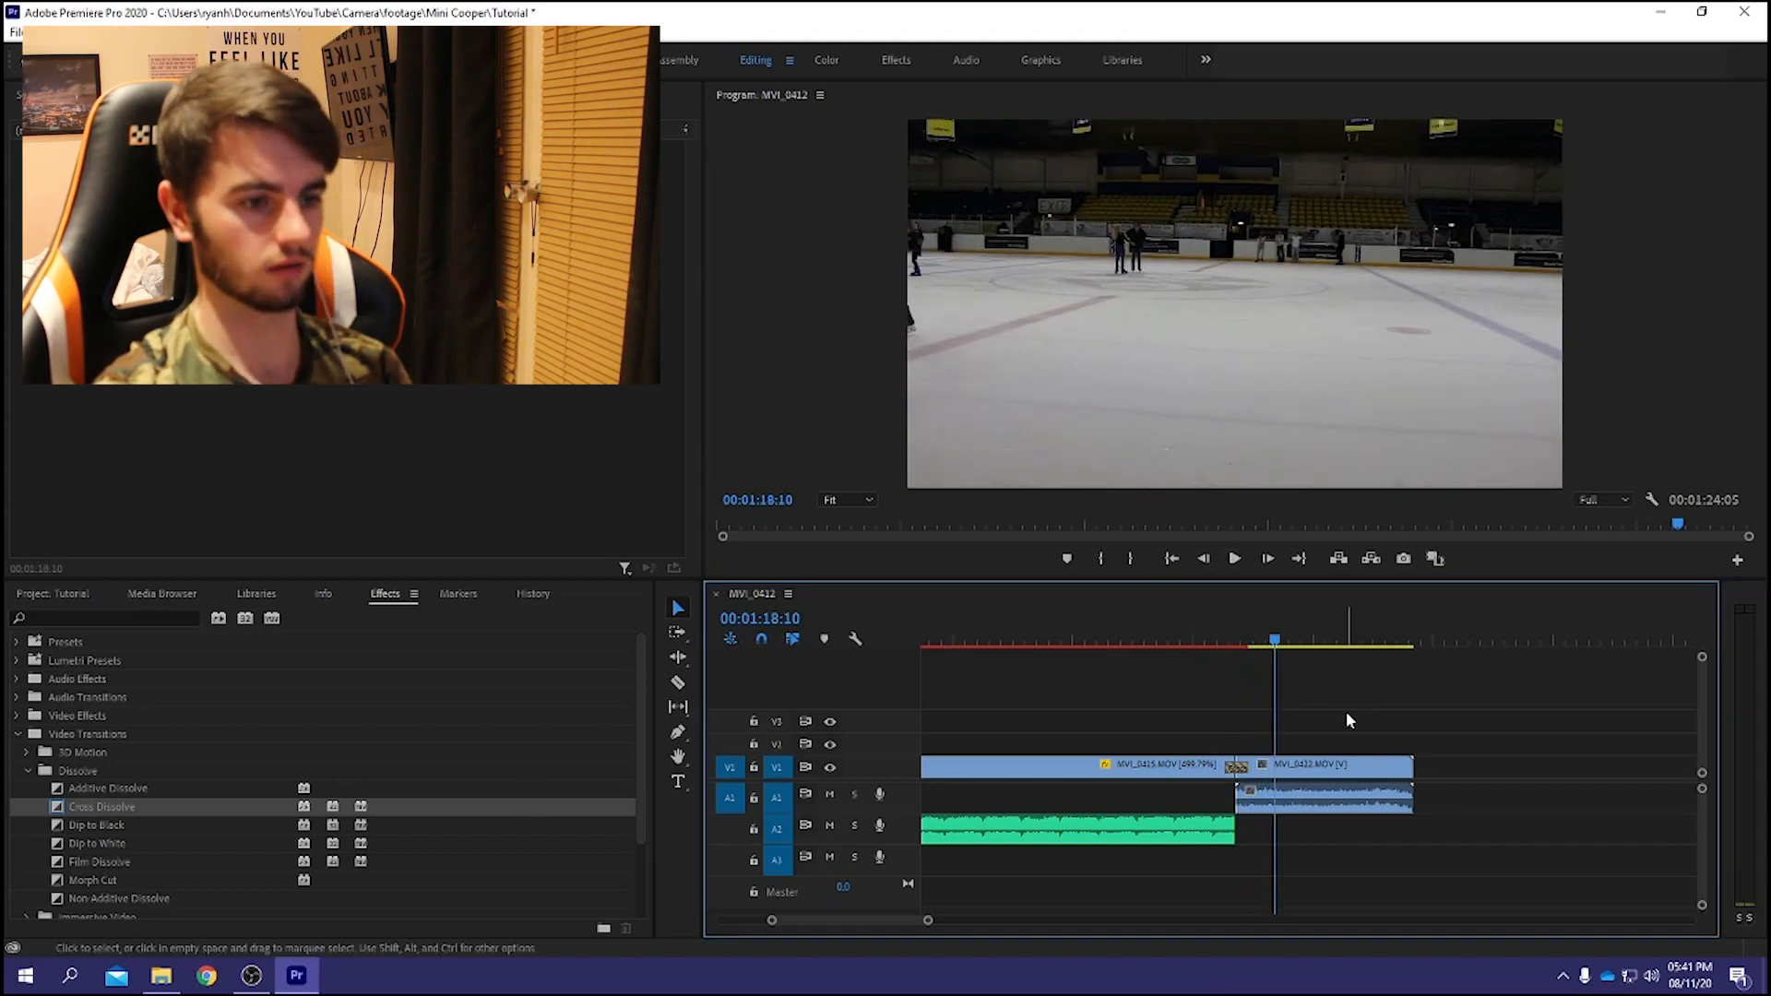